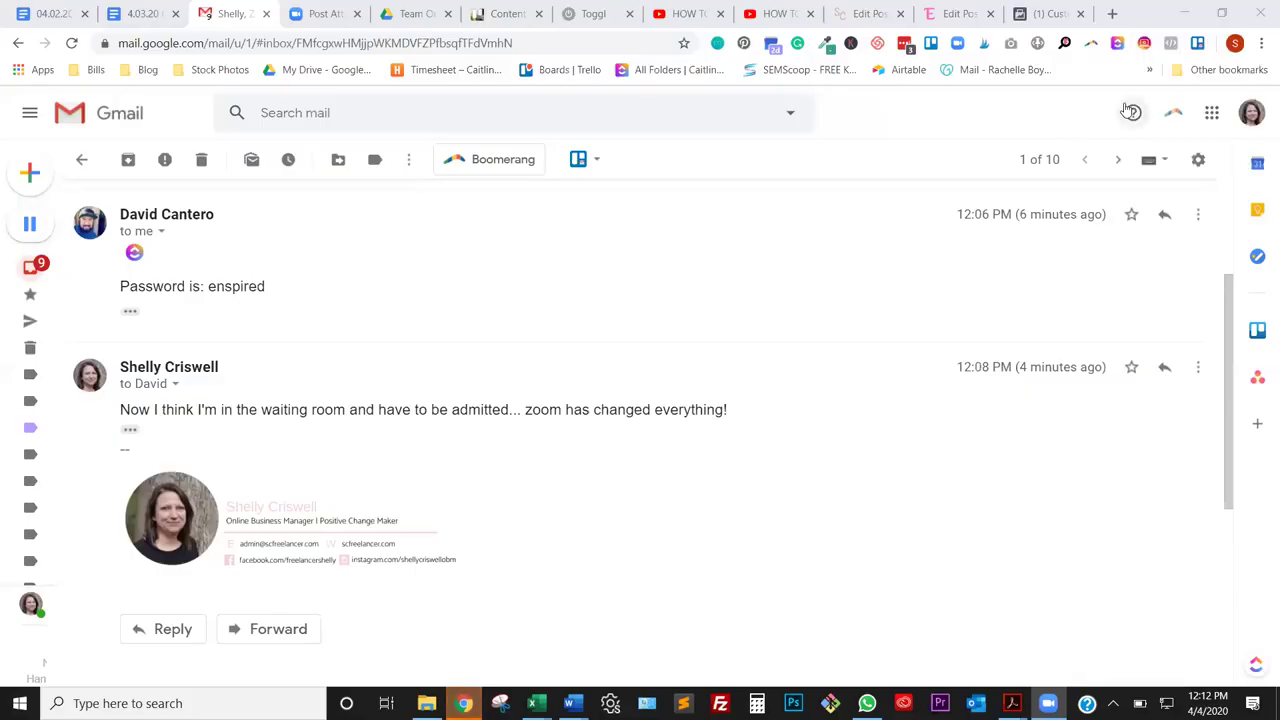
Switch to Facebook Events Manager, cancel the unfinished custom conversion, and open the Audiences list
key(ctrl+9)
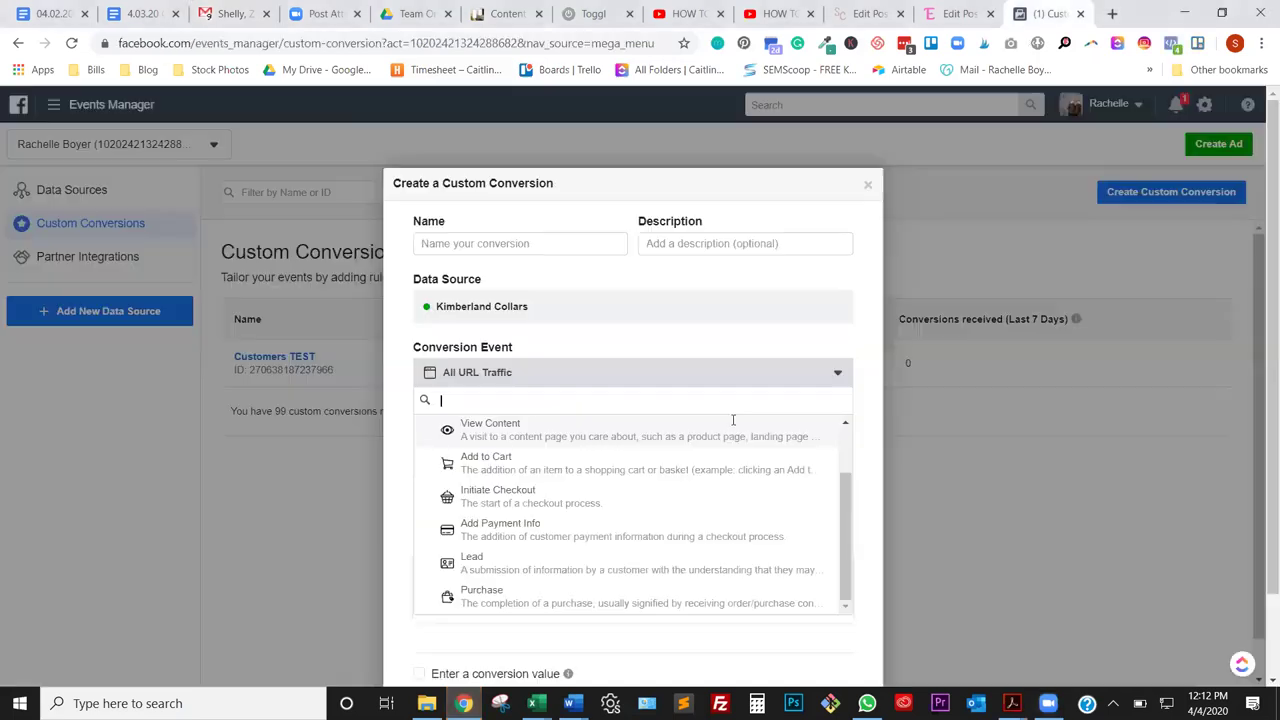
scroll(946, 608, down, 1)
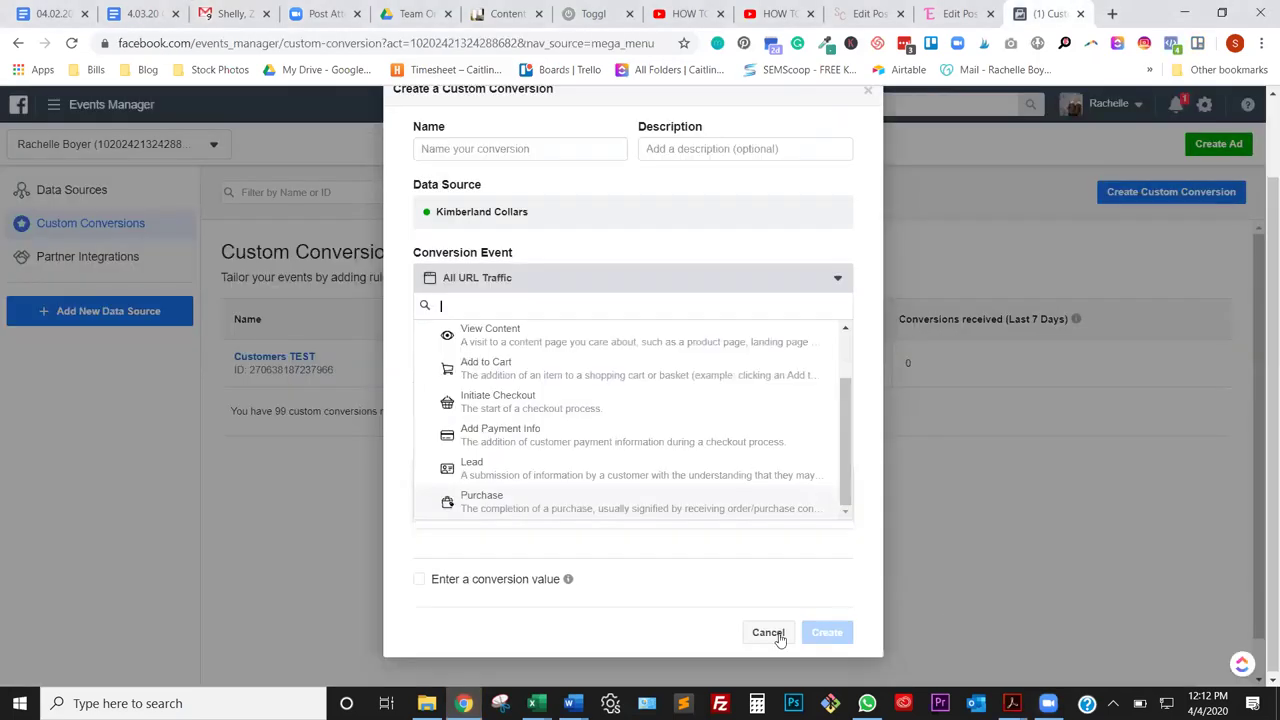
click(768, 633)
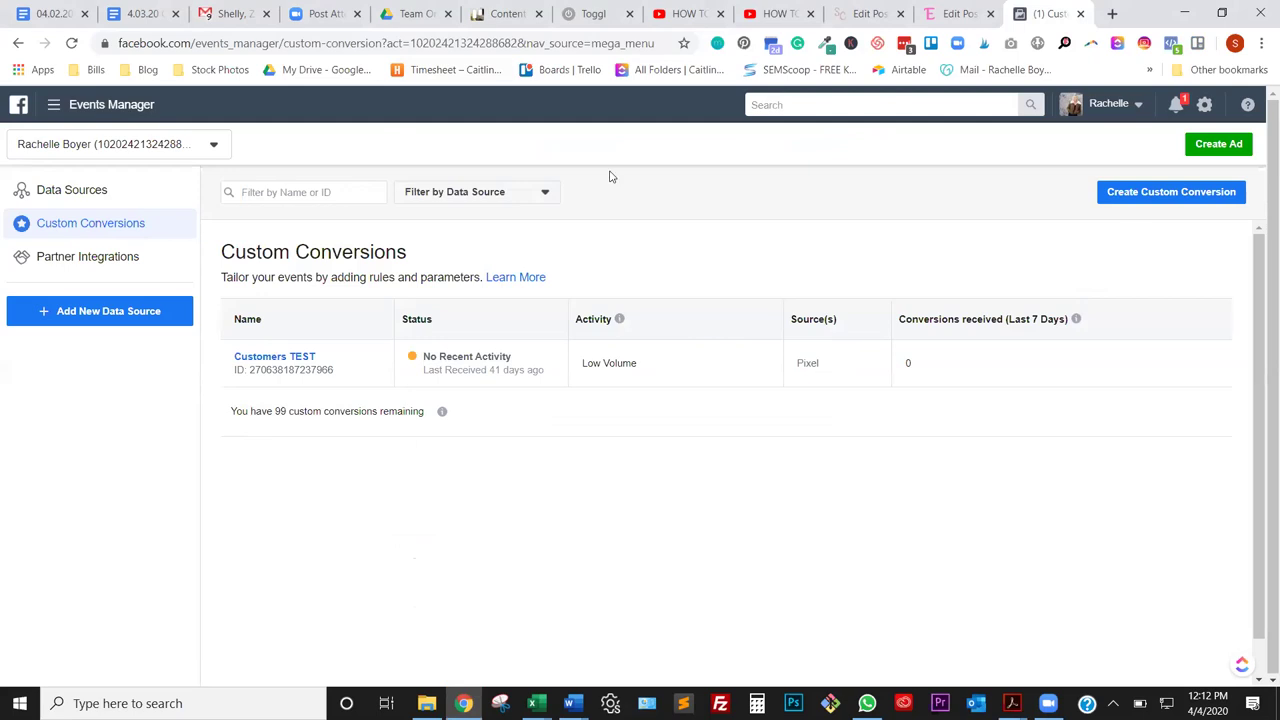
click(56, 108)
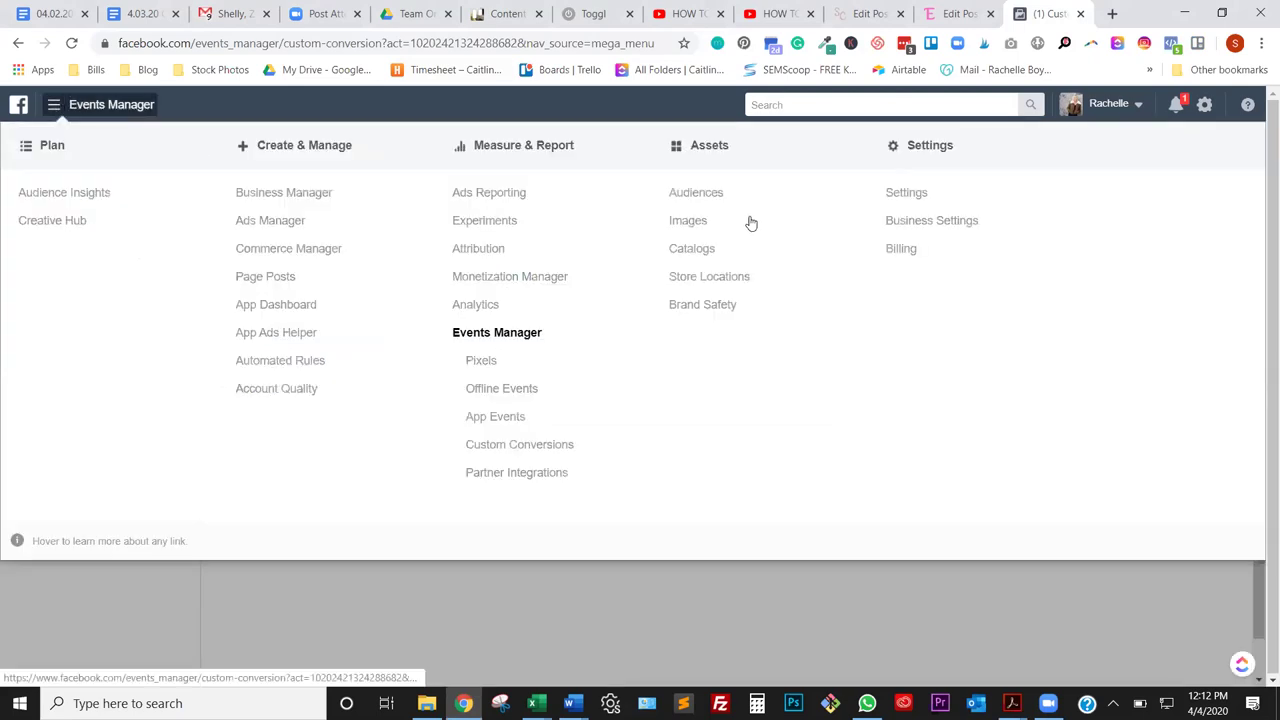
click(721, 196)
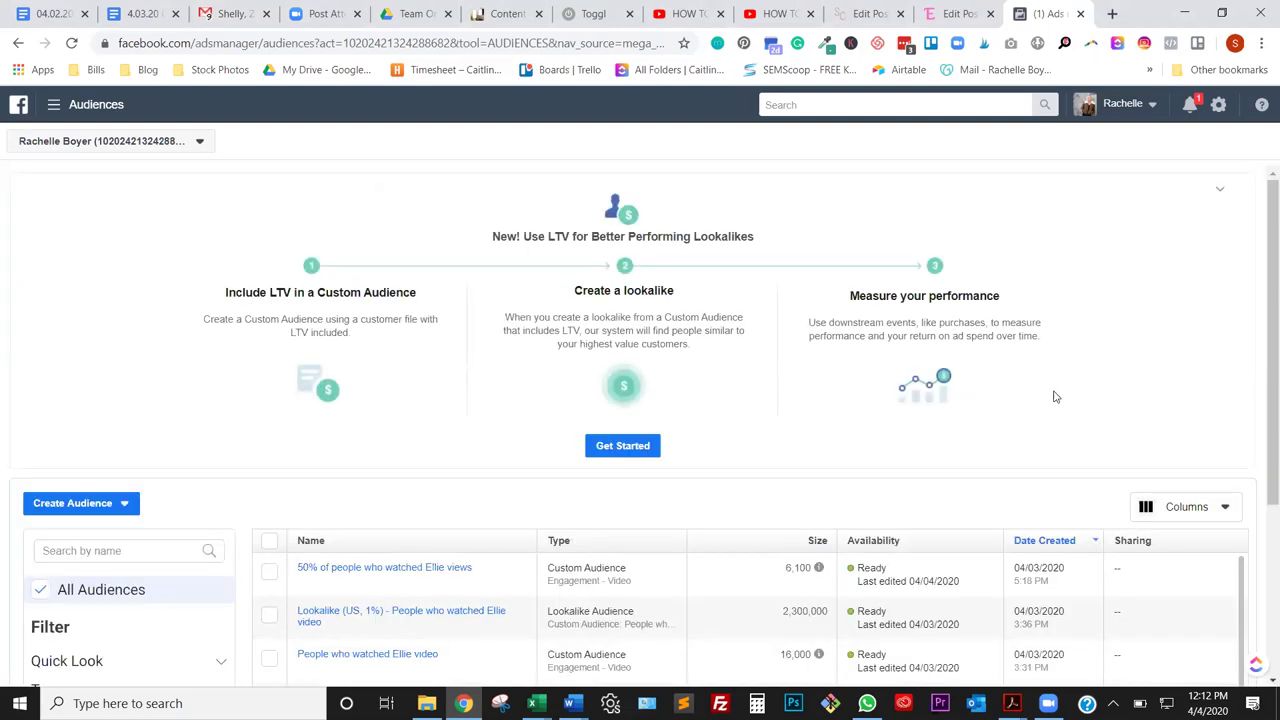
scroll(1054, 397, down, 2)
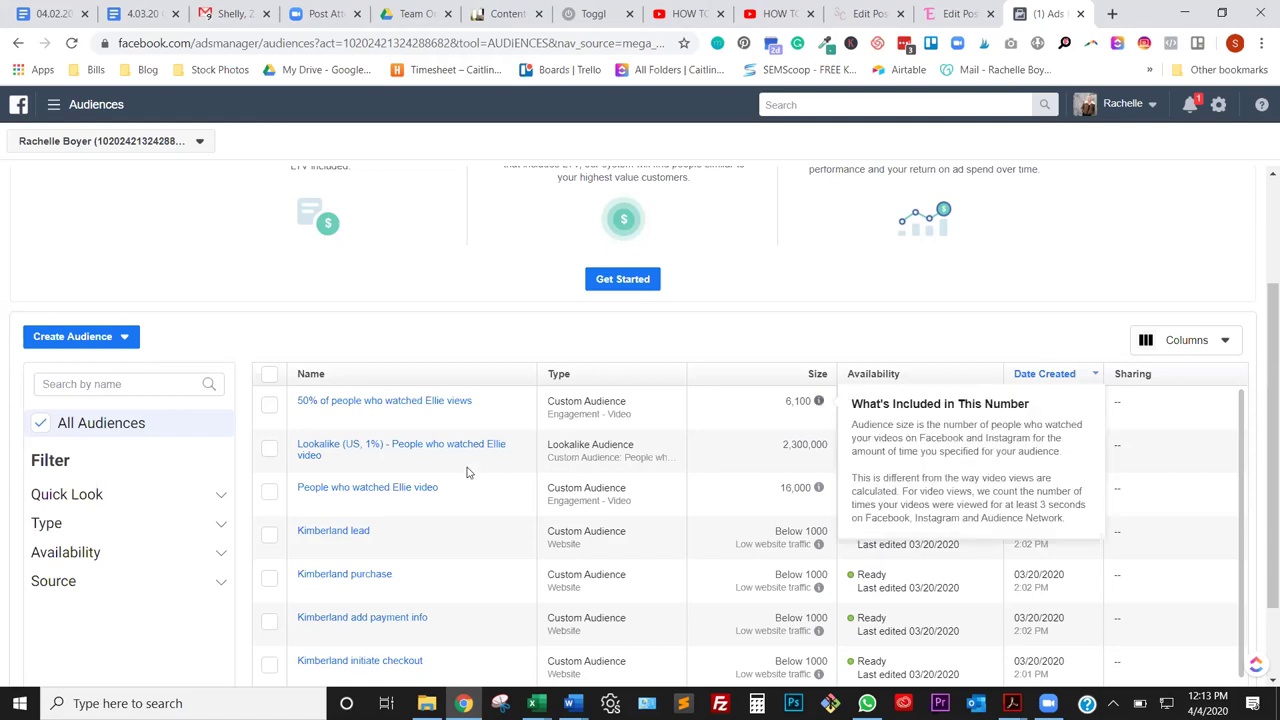
Review the details and usage of the "Lookalike (US, 1%) - People who watched Ellie video" audience, and close its details
mouse_move(432, 457)
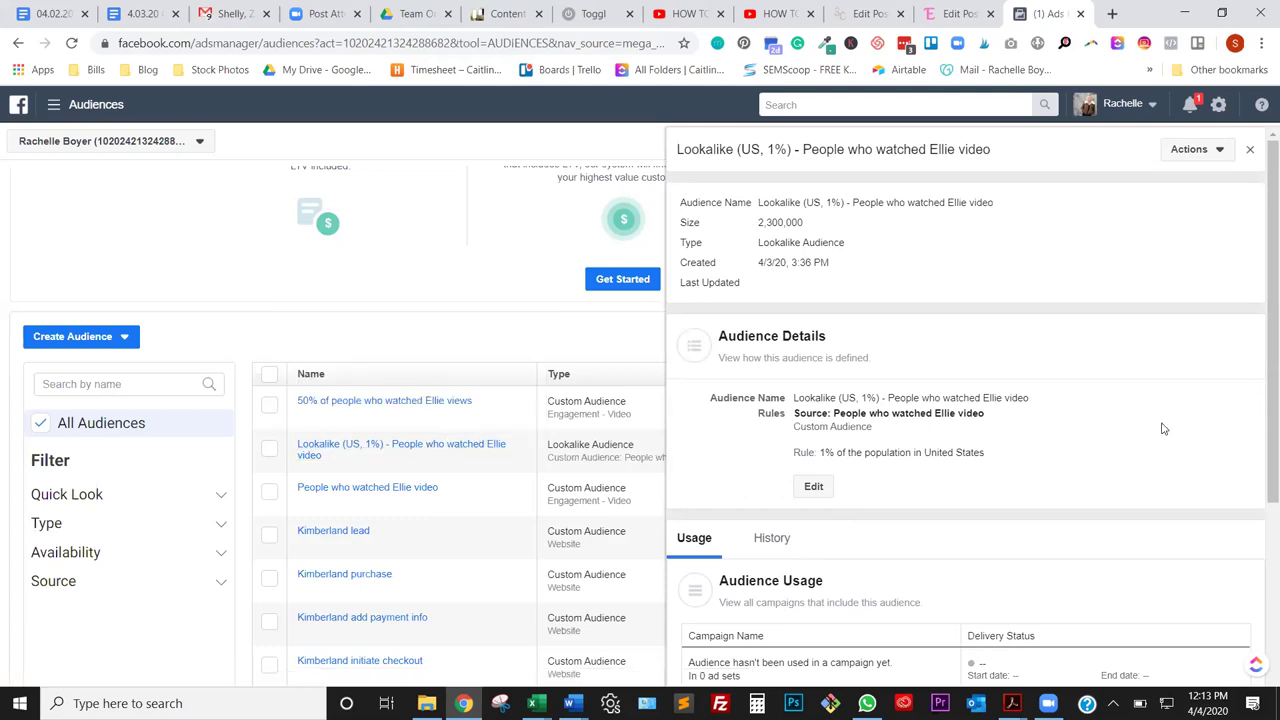
scroll(1163, 428, down, 4)
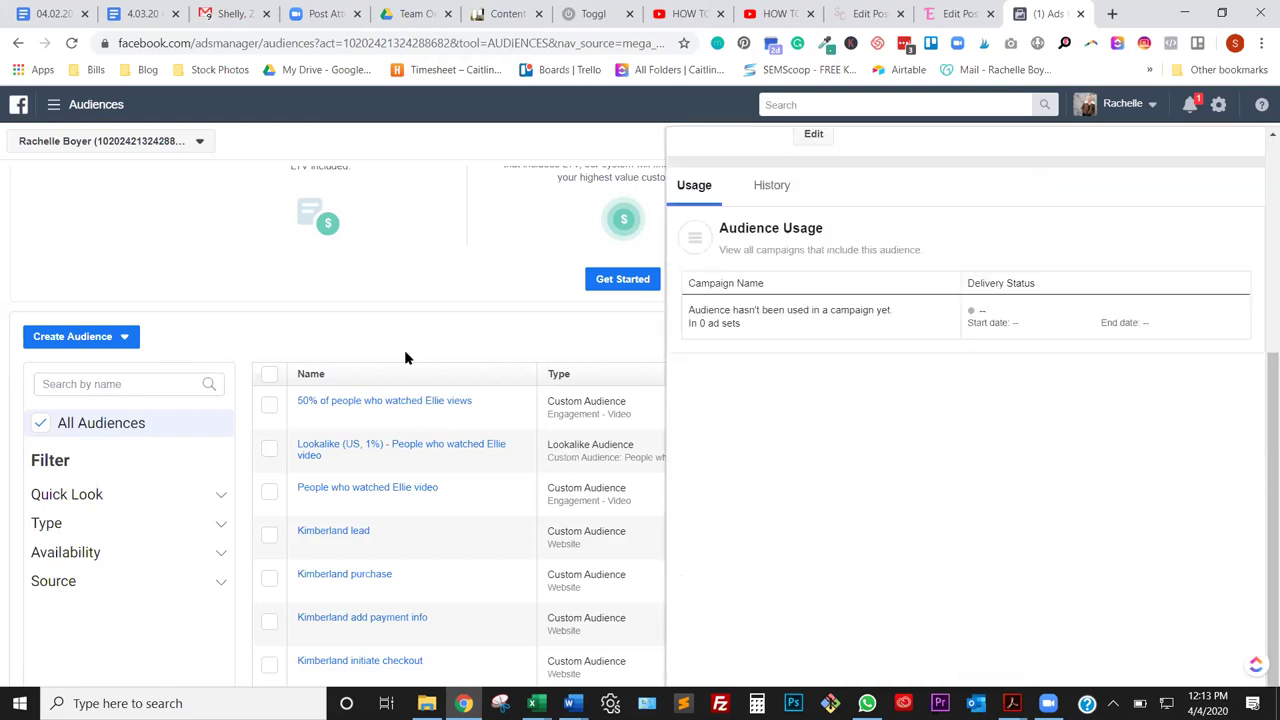
scroll(1012, 294, up, 4)
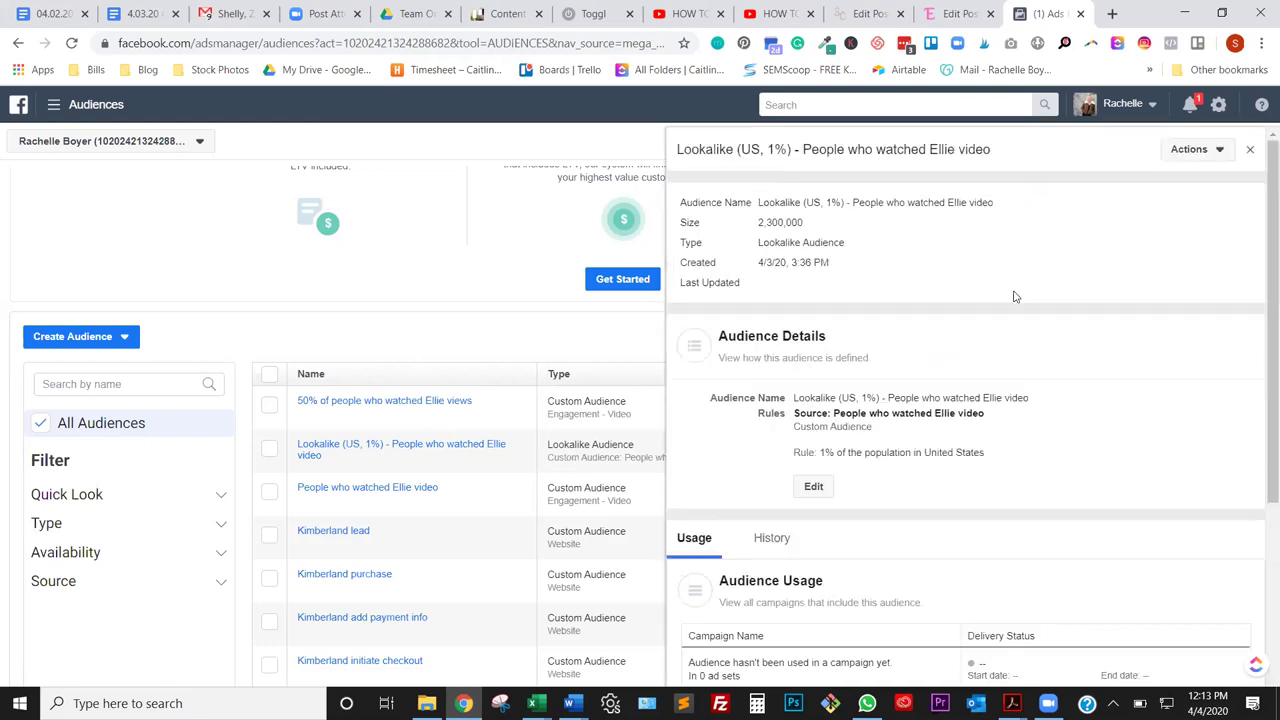
click(1249, 151)
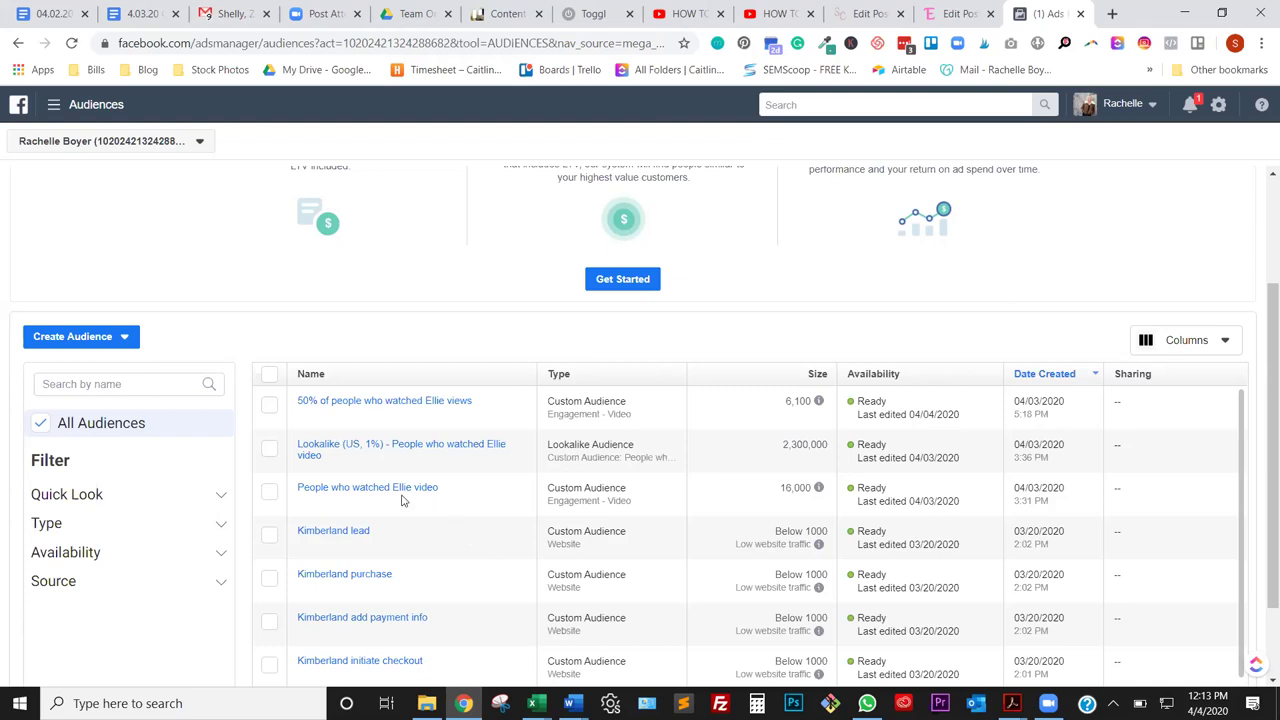
Review the details of the "People who watched Ellie video" custom audience, and close them
mouse_move(392, 492)
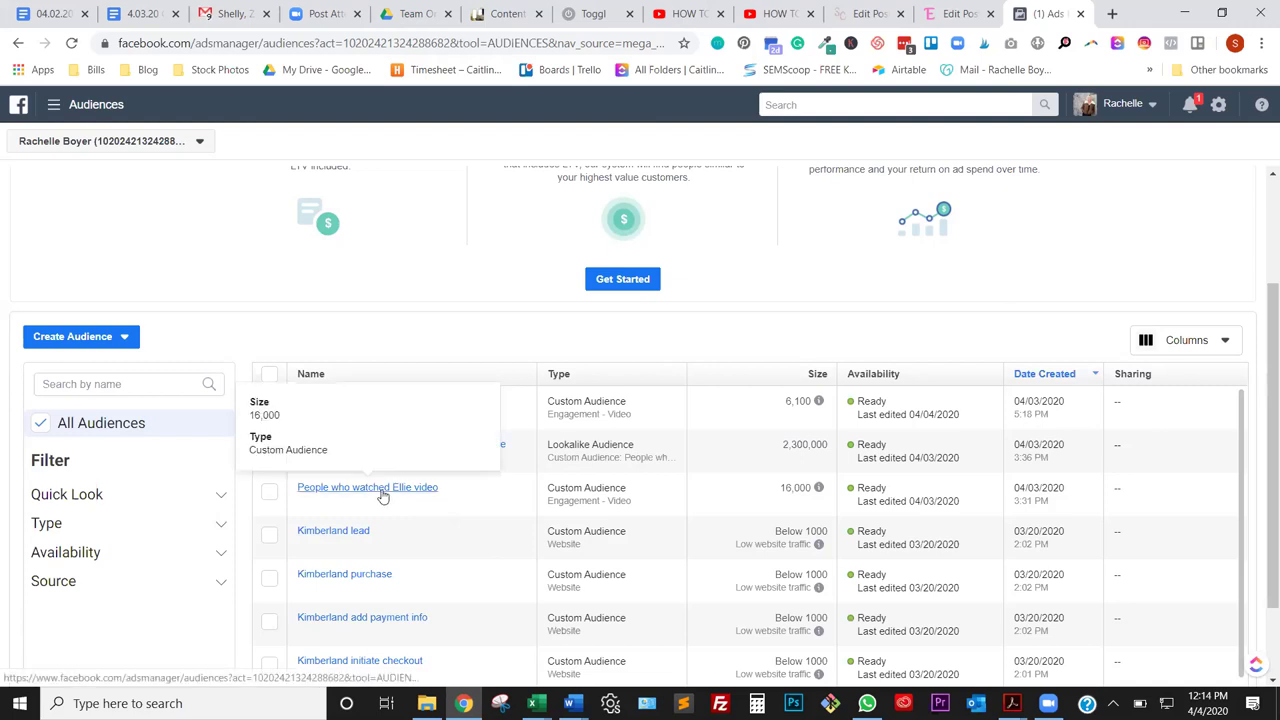
click(396, 489)
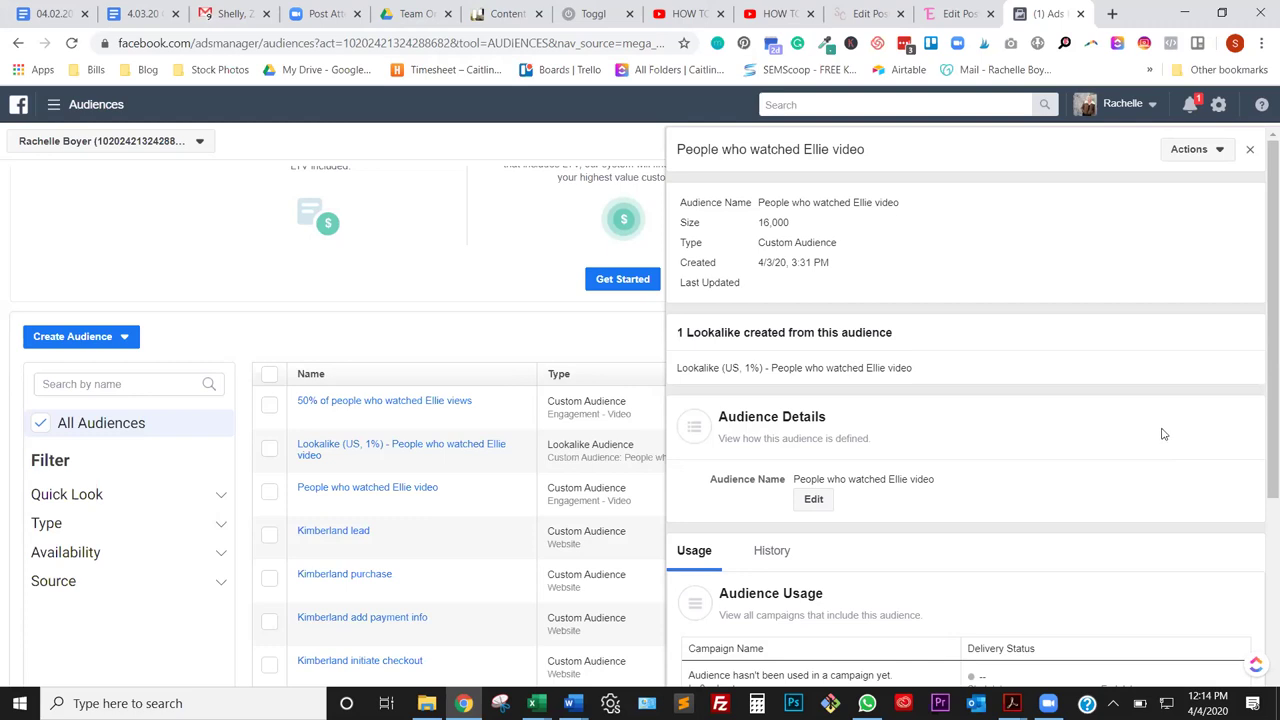
click(1250, 150)
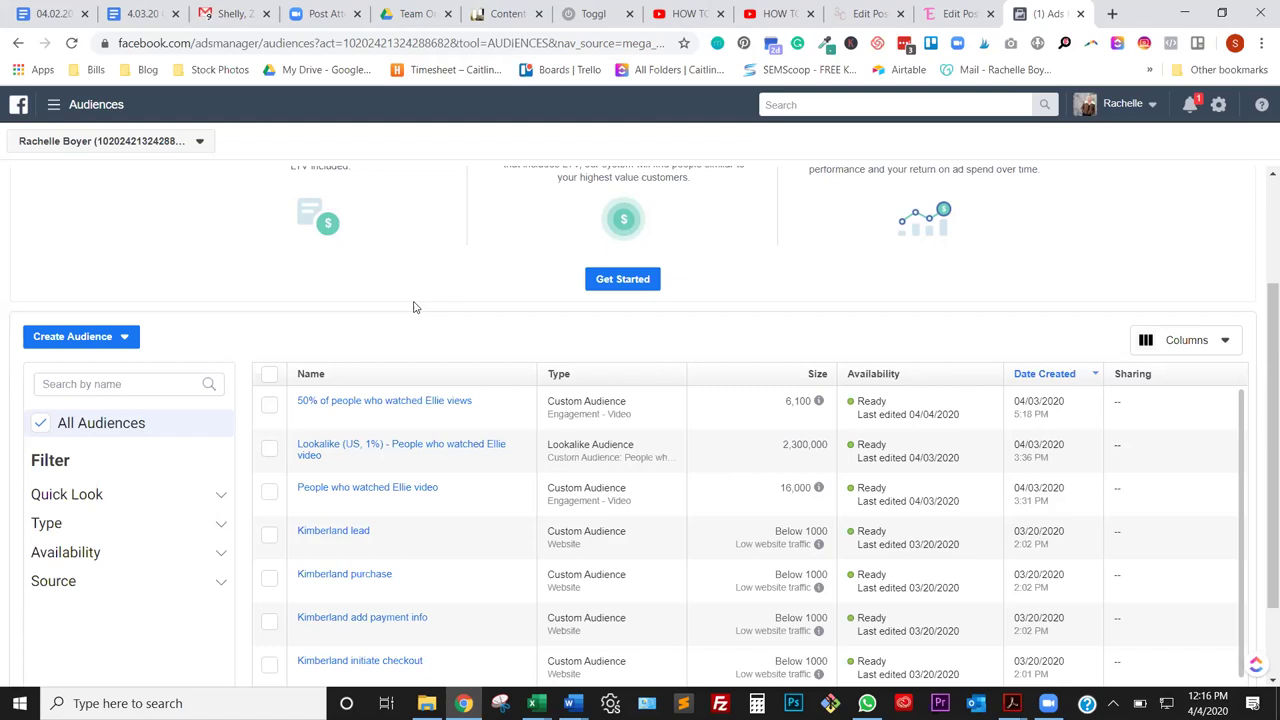
Delete the three Ellie video audiences: the 50% viewers, the US 1% lookalike, and "People who watched Ellie video"
click(269, 491)
click(270, 449)
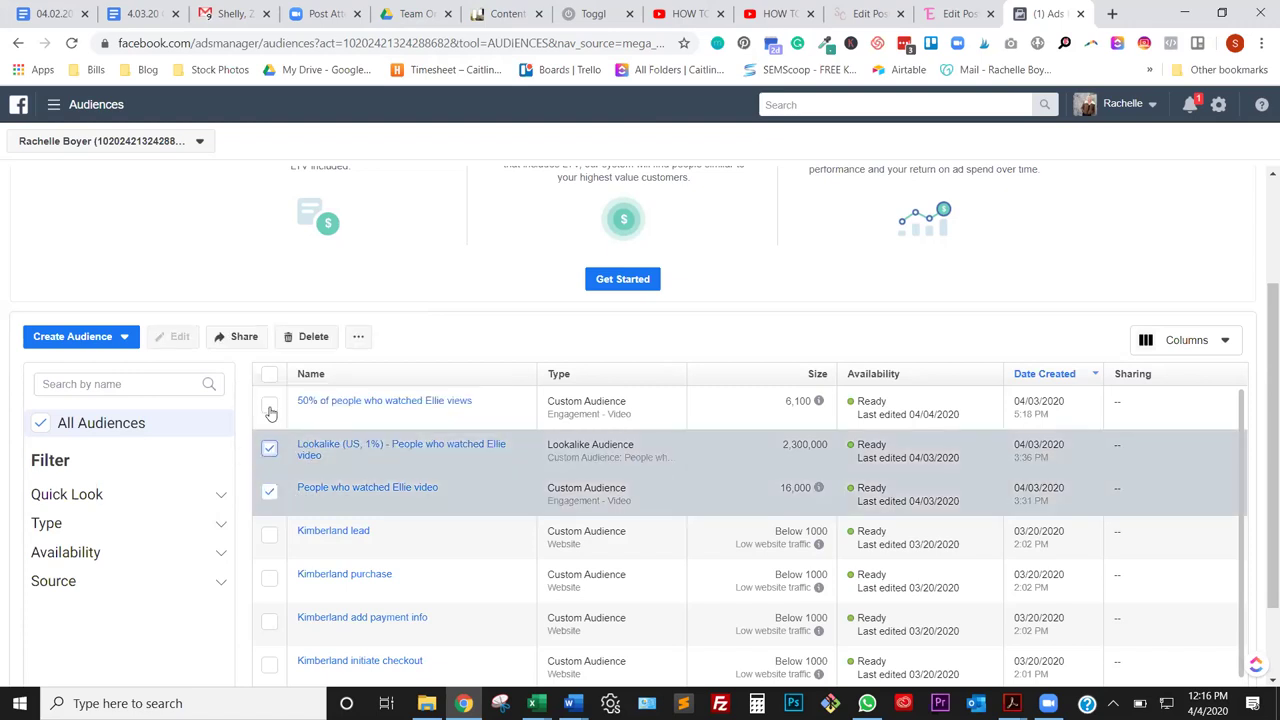
click(269, 407)
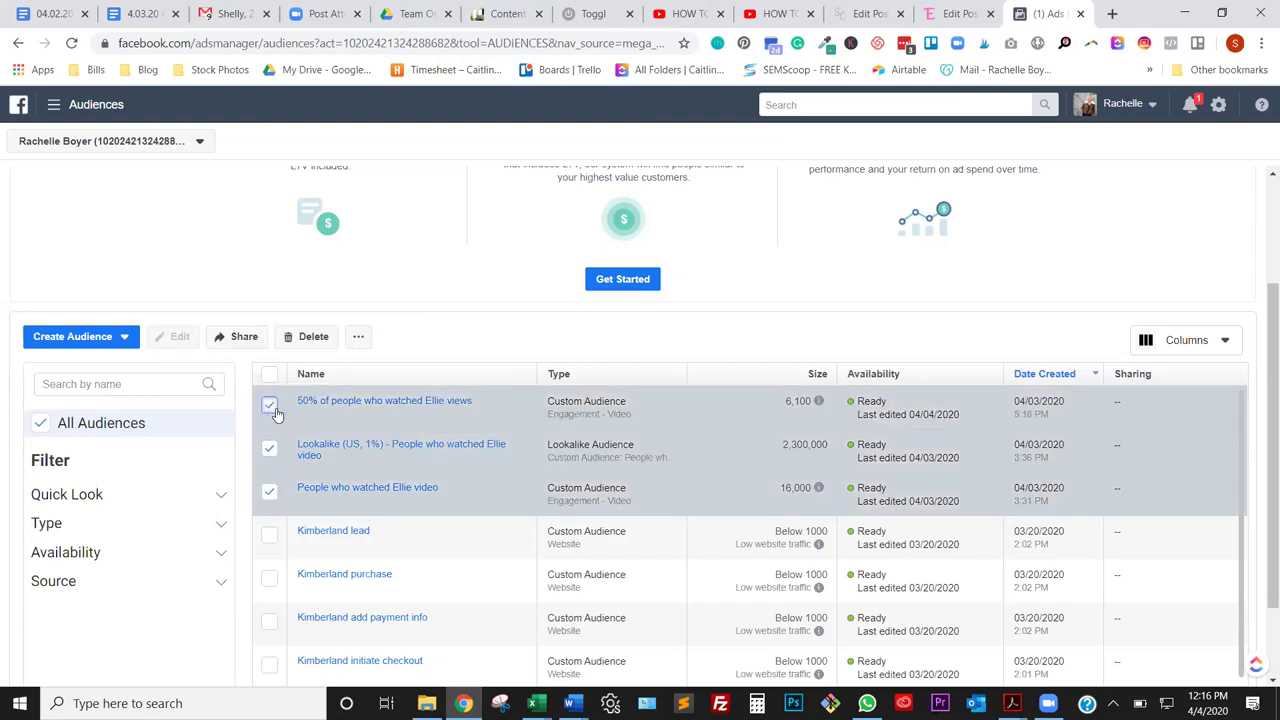
click(313, 336)
click(828, 466)
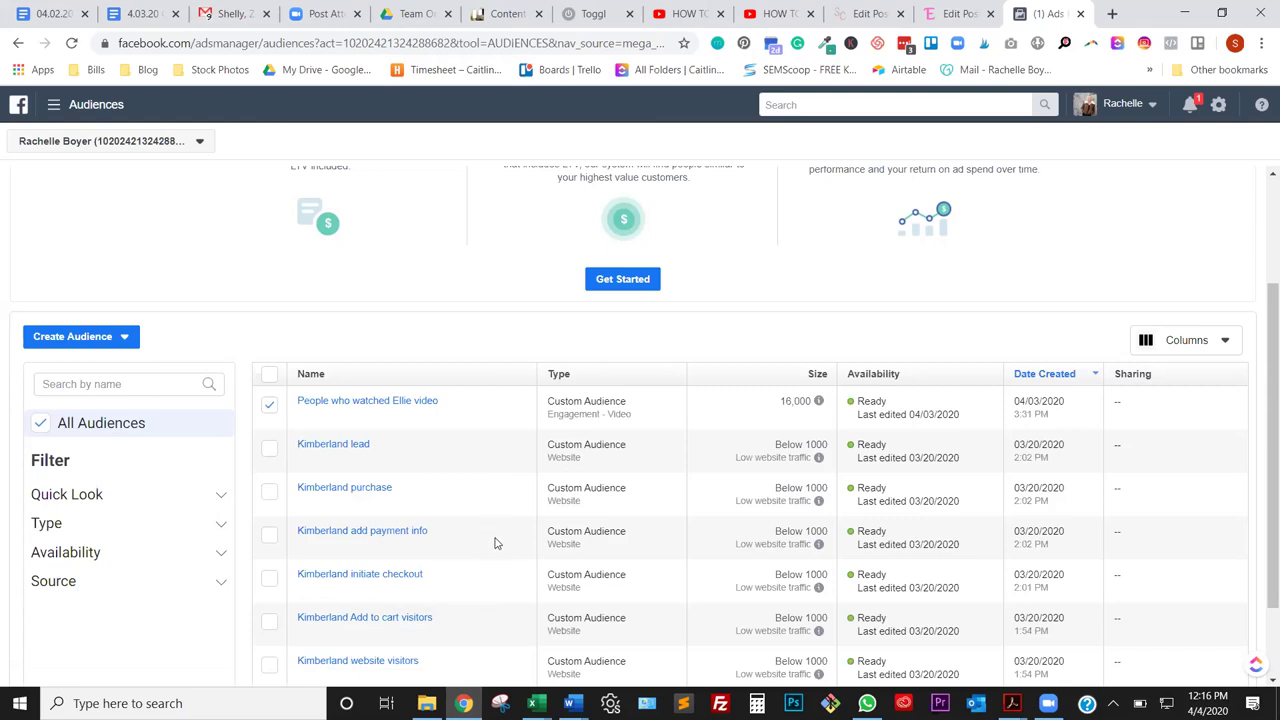
Examine the "Kimberland add payment info" audience's rules, usage and edit settings, and close it without changes
mouse_move(360, 448)
scroll(469, 546, down, 1)
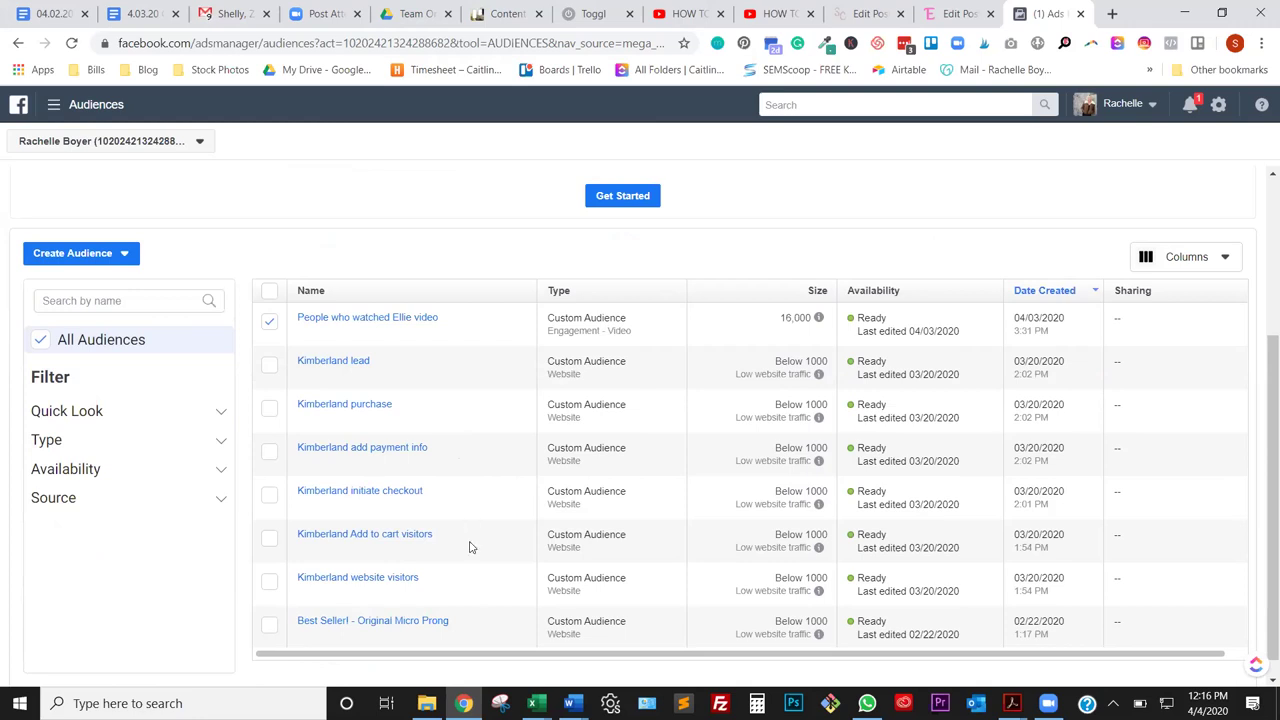
click(420, 452)
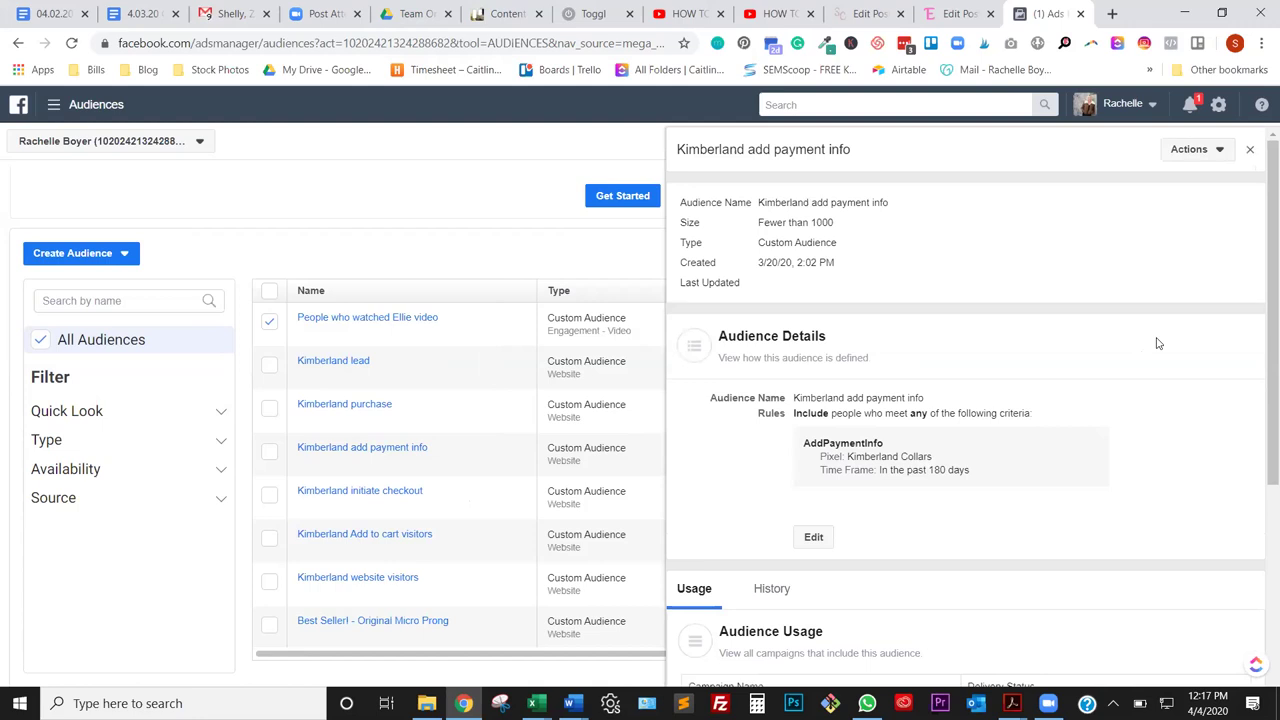
scroll(1157, 343, down, 2)
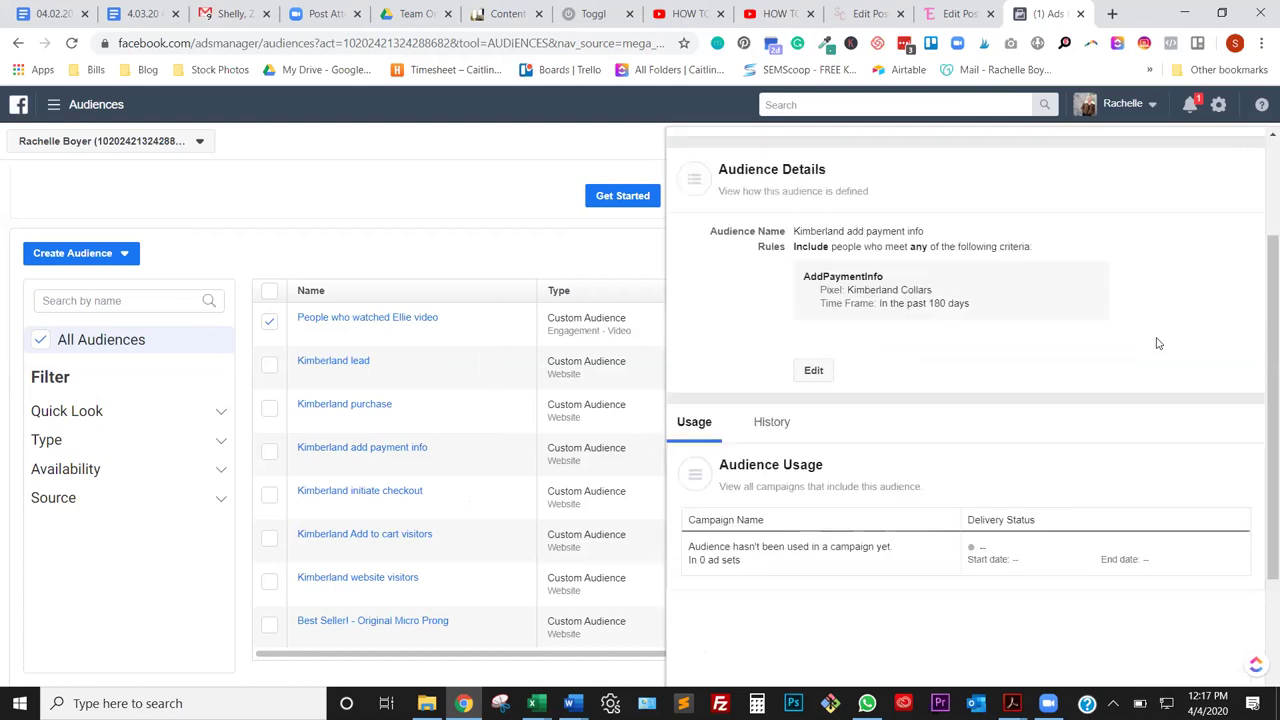
scroll(1220, 395, down, 3)
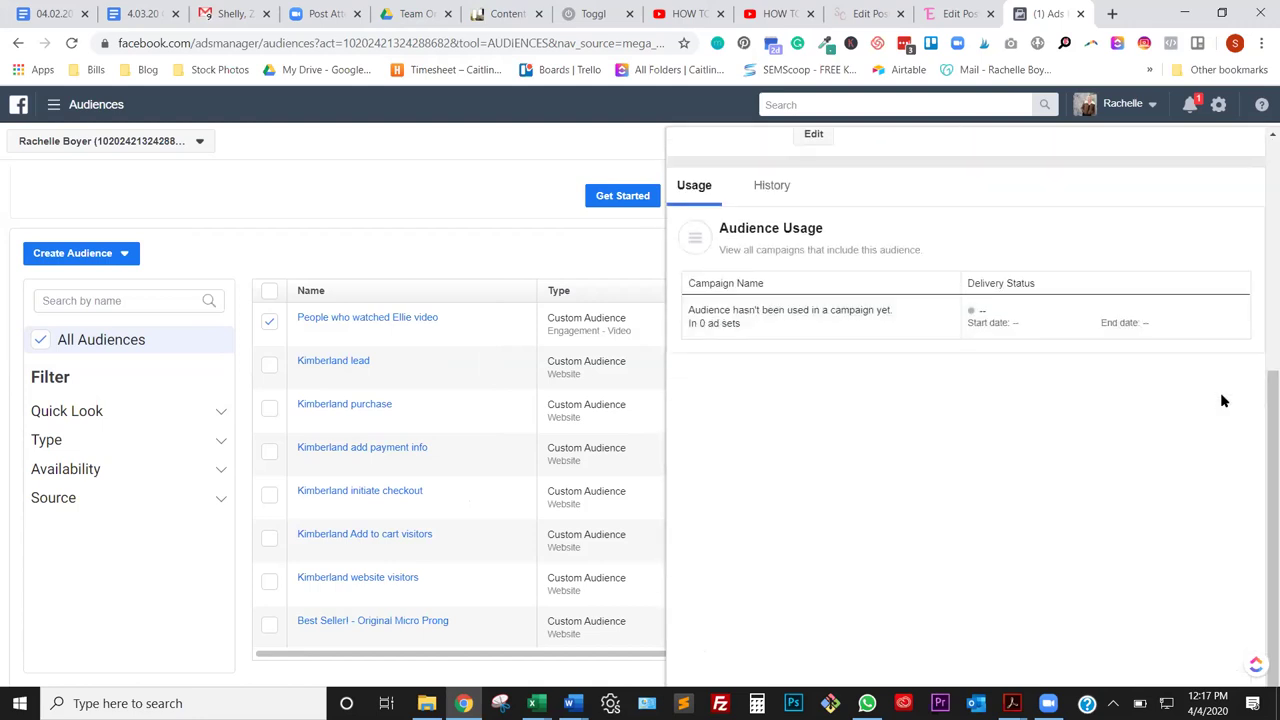
scroll(1221, 400, up, 4)
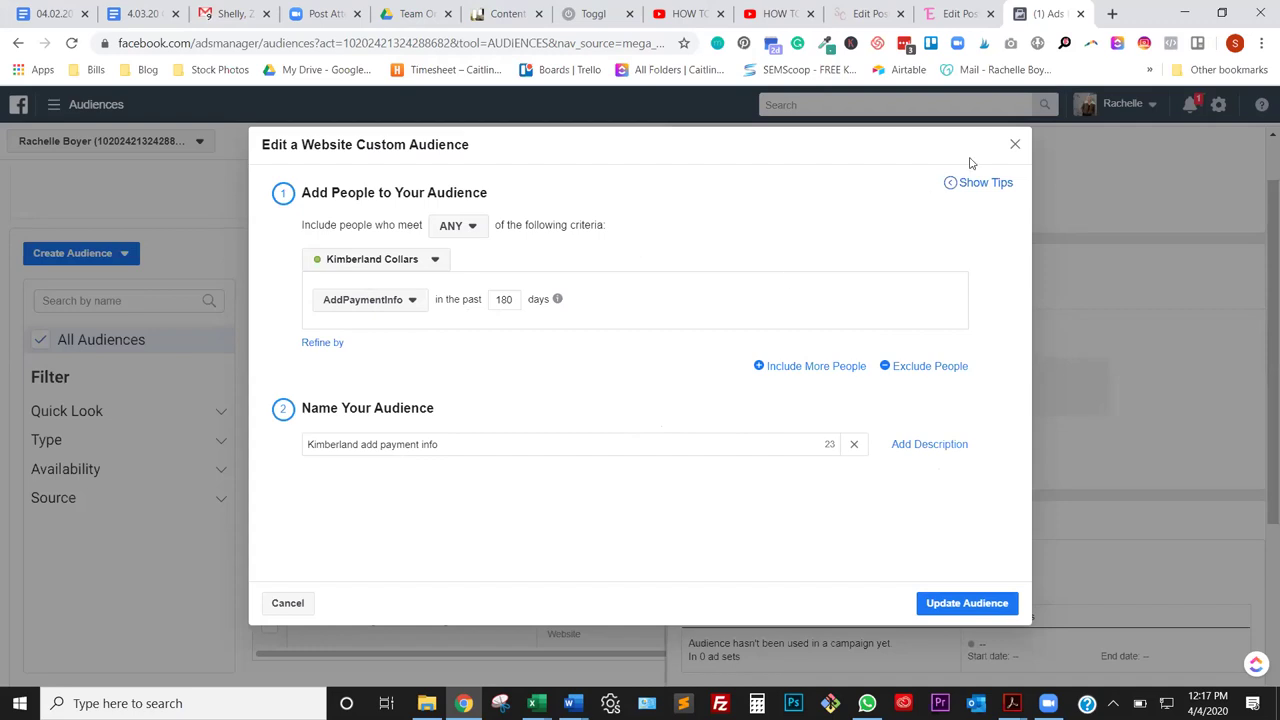
click(1013, 147)
scroll(1150, 230, up, 1)
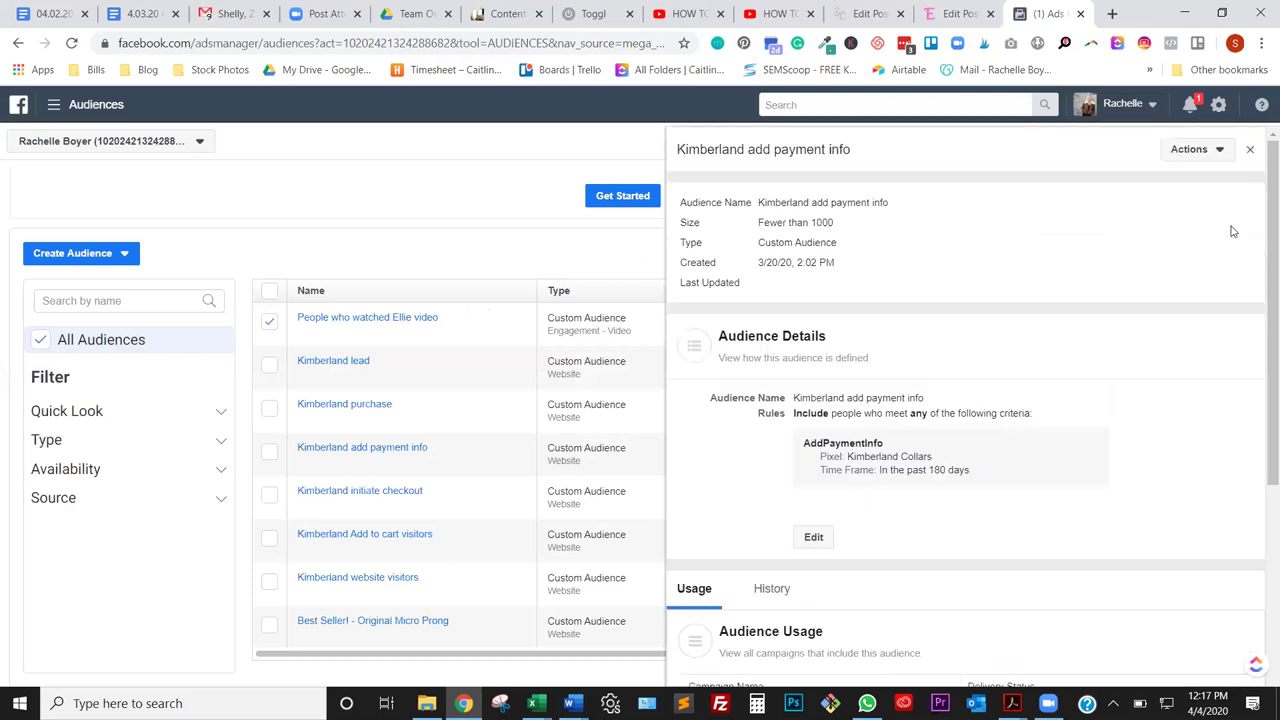
click(1251, 150)
Open kimberlandcollars.com in a new browser tab and go to its Place An Order page
key(ctrl+t)
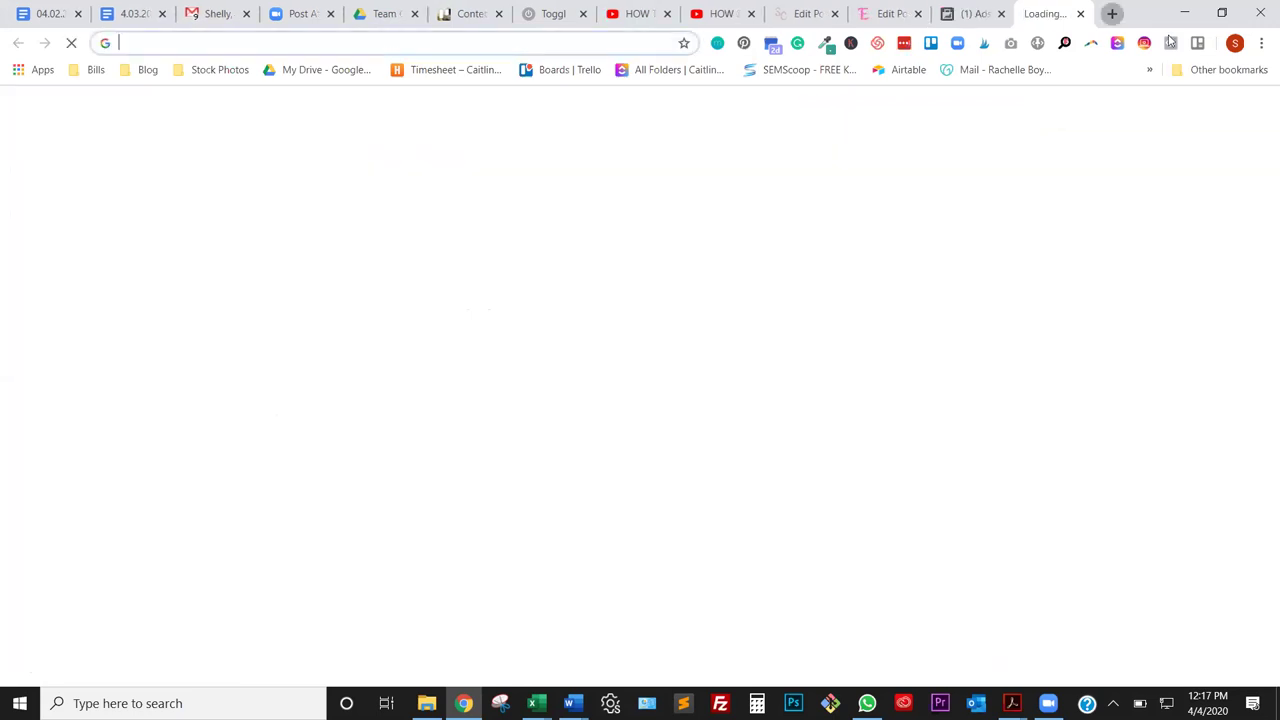
text(kim)
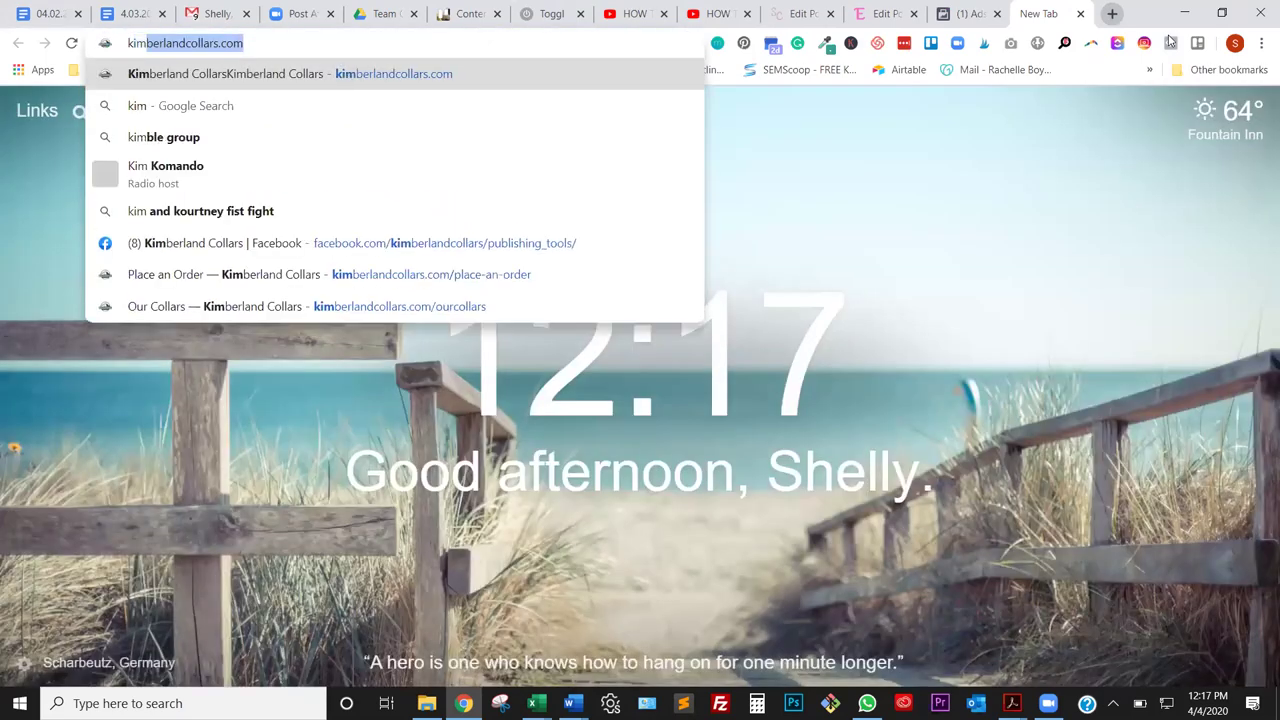
key(Return)
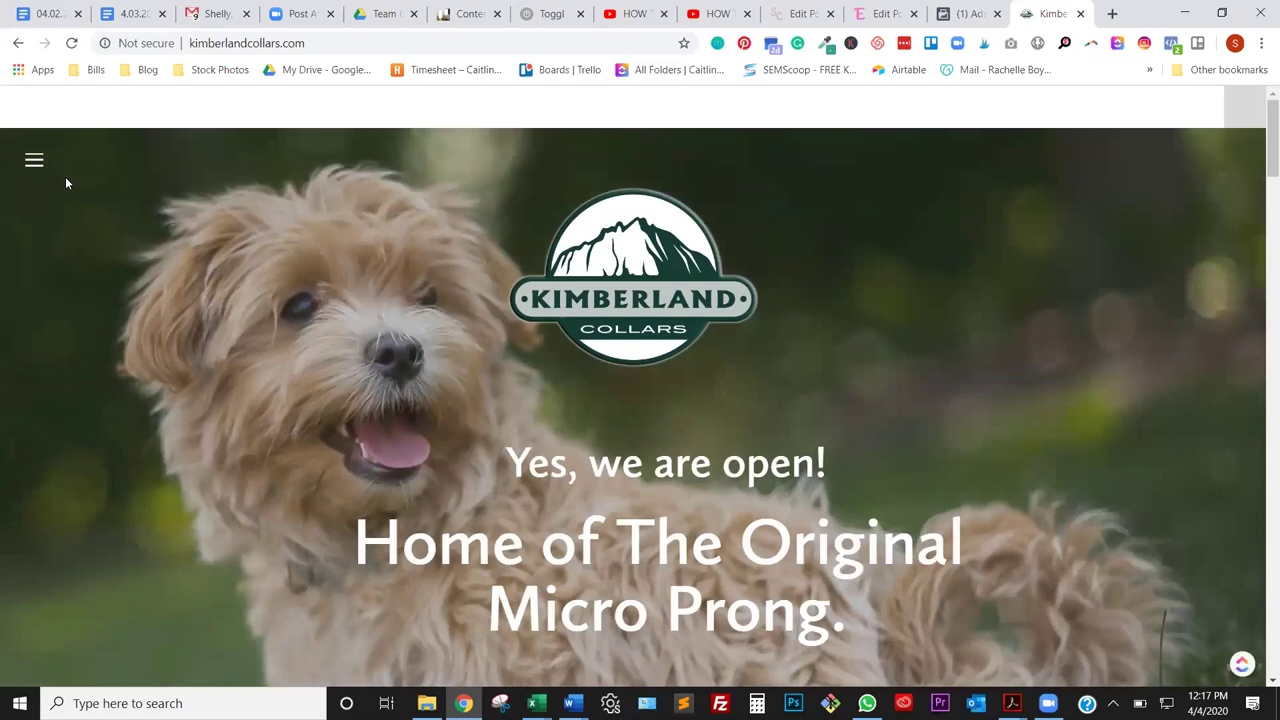
click(34, 163)
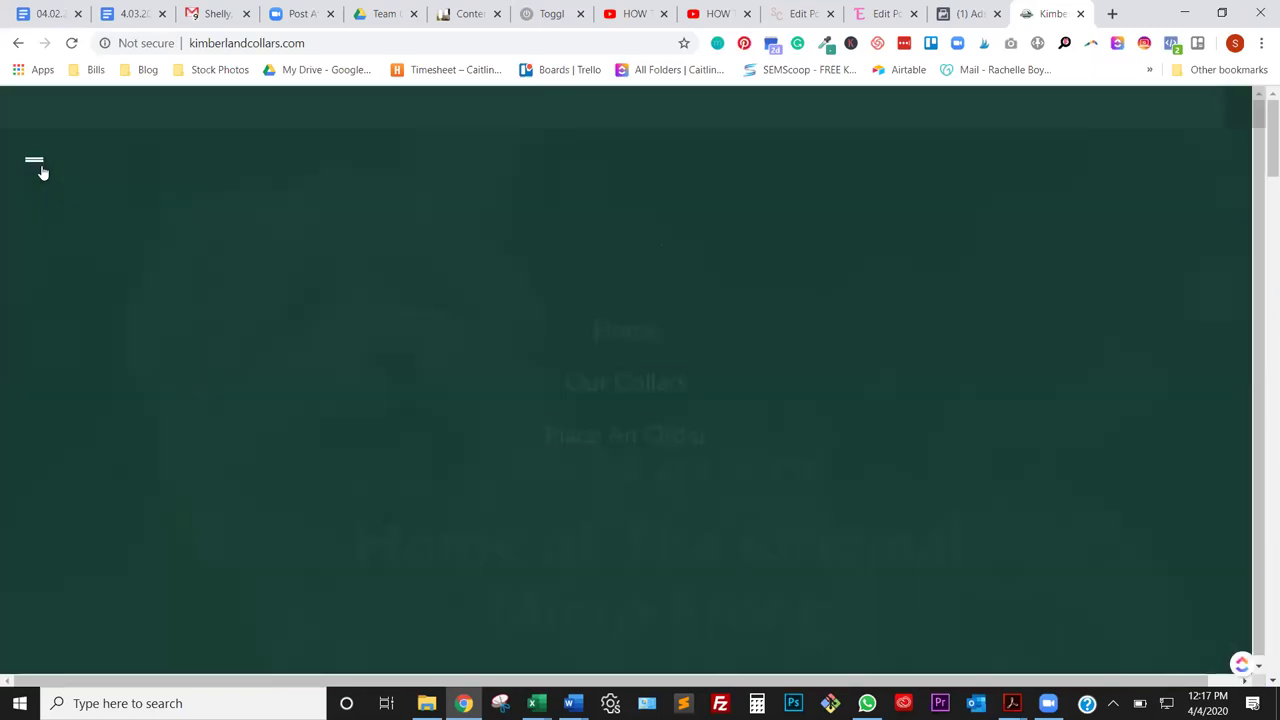
click(666, 437)
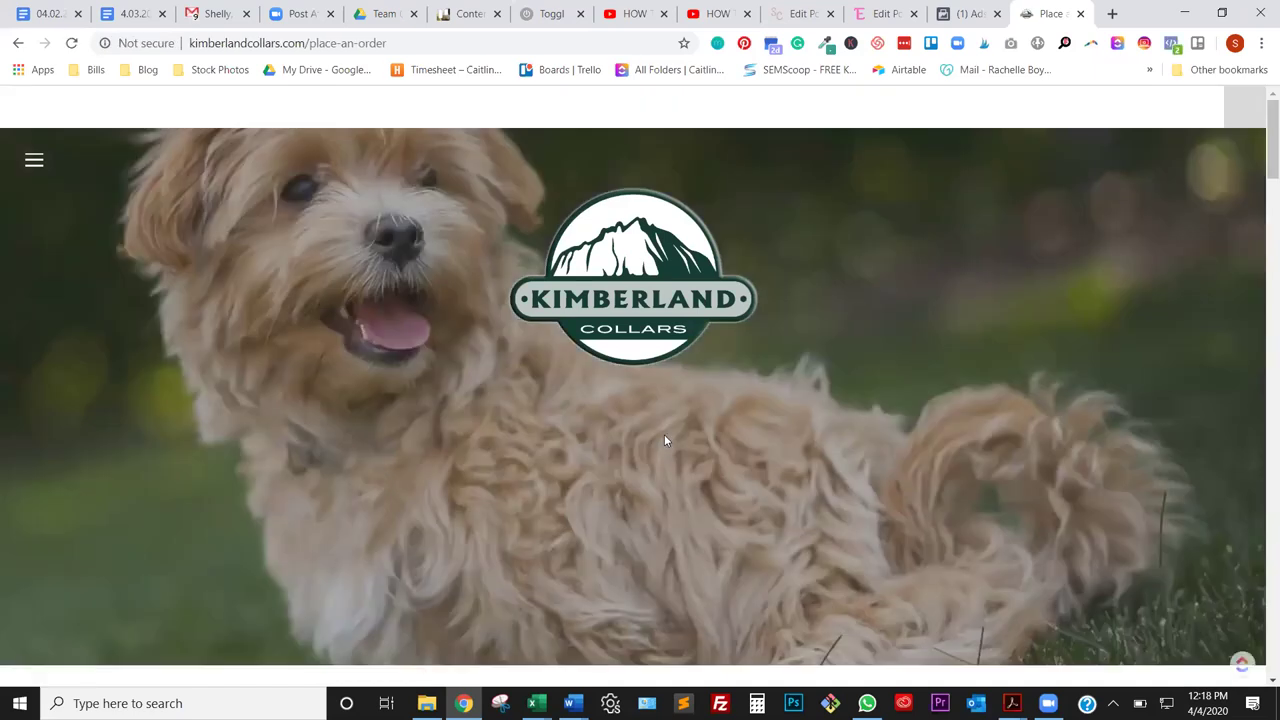
Open the product page of the "Best Seller! - Original Micro Prong" collar from the collar styles
scroll(904, 458, down, 7)
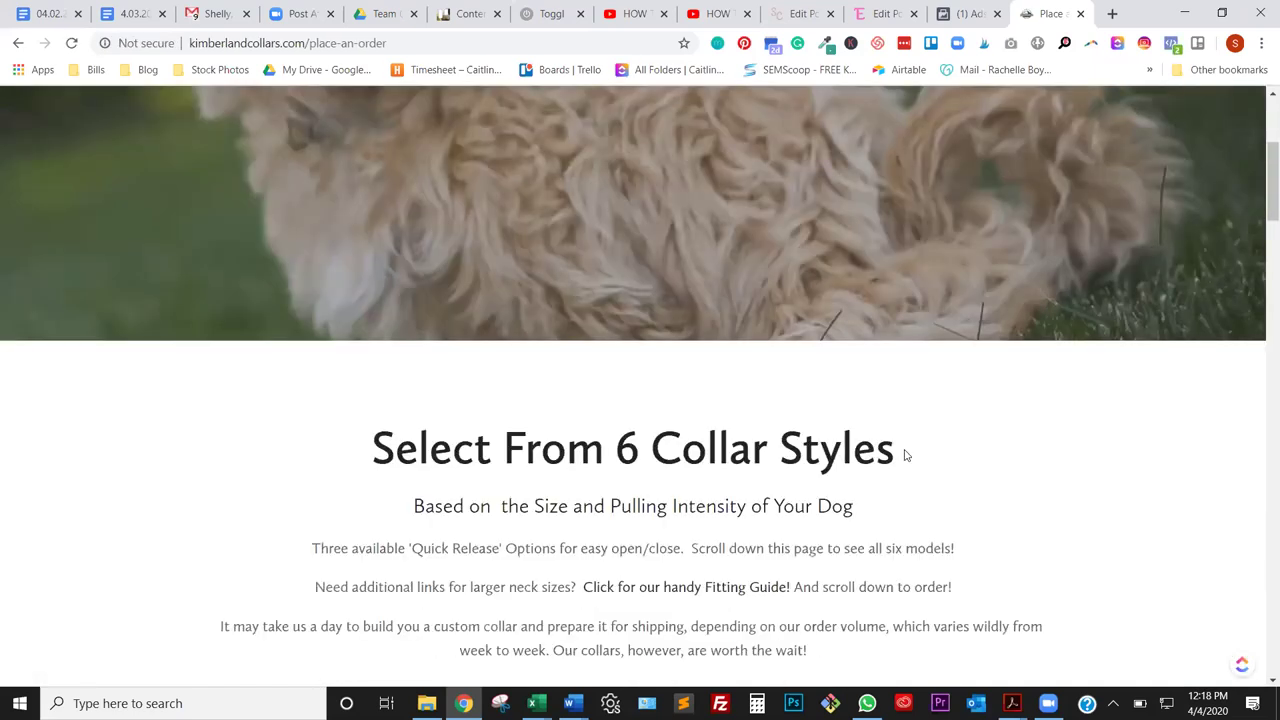
scroll(320, 248, down, 3)
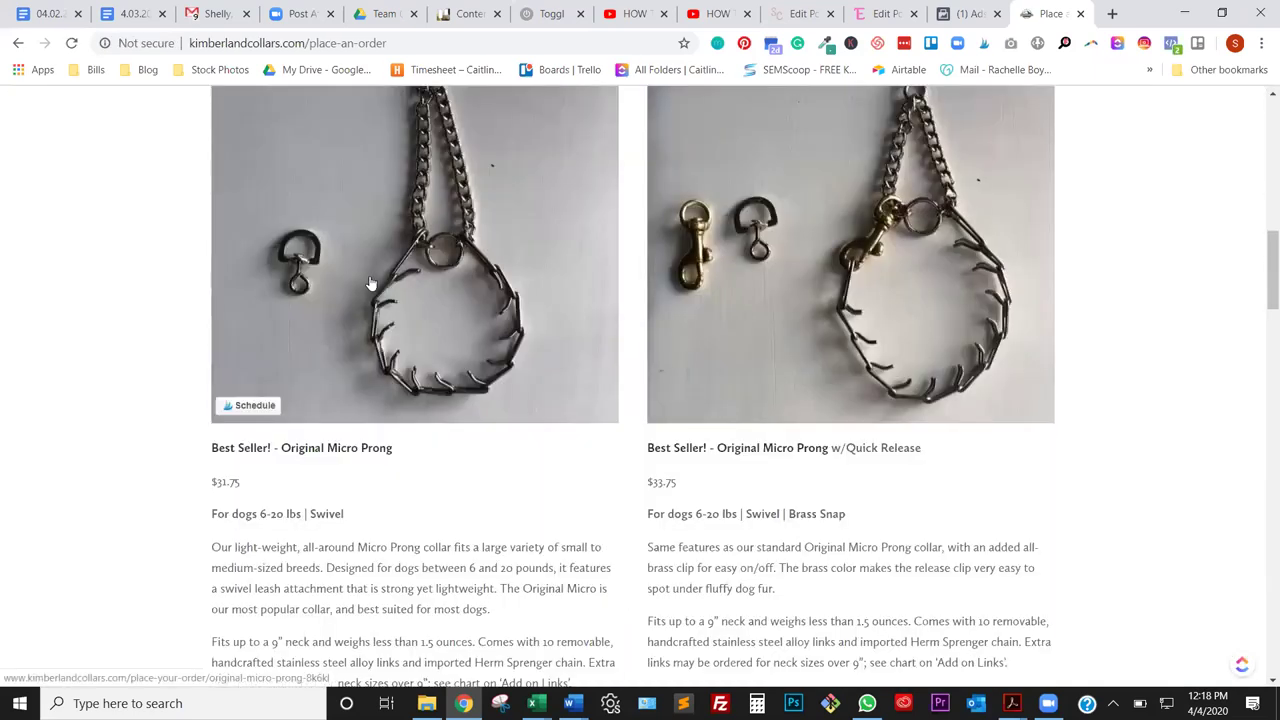
click(337, 283)
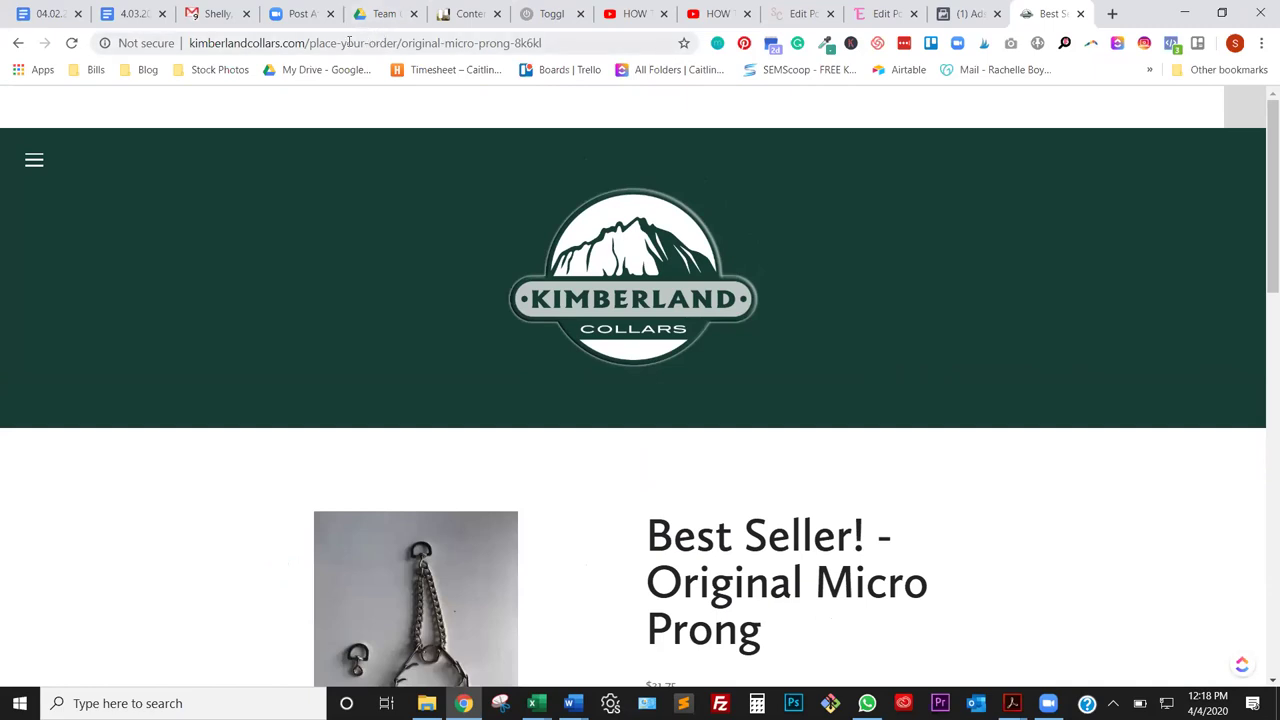
Add one Original Micro Prong collar to the cart and open the shopping cart
scroll(786, 268, down, 1)
scroll(786, 268, down, 8)
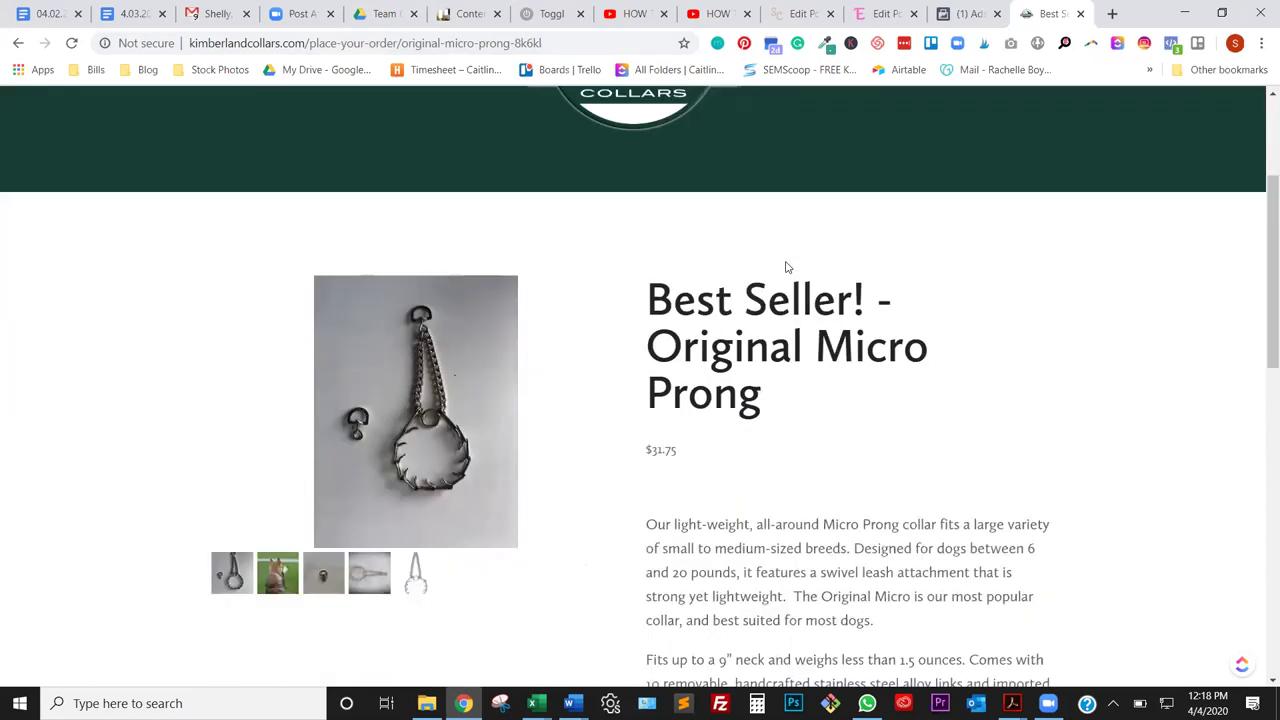
click(749, 513)
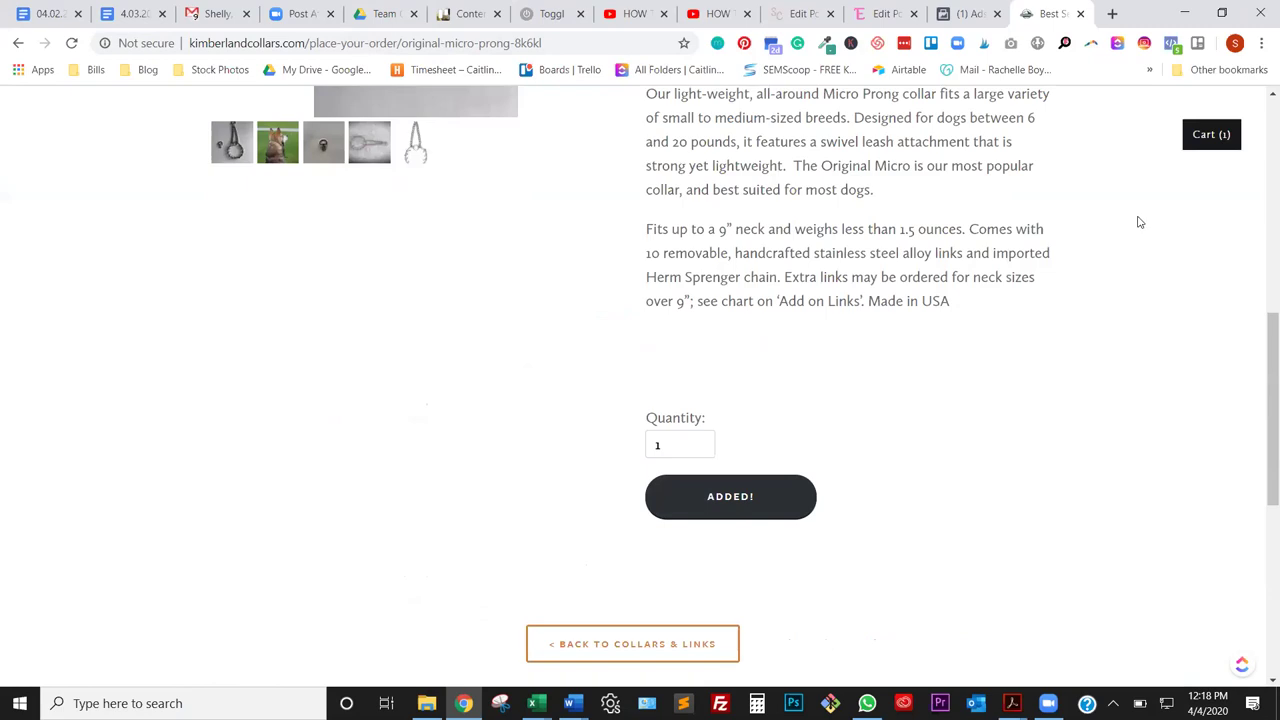
click(1212, 140)
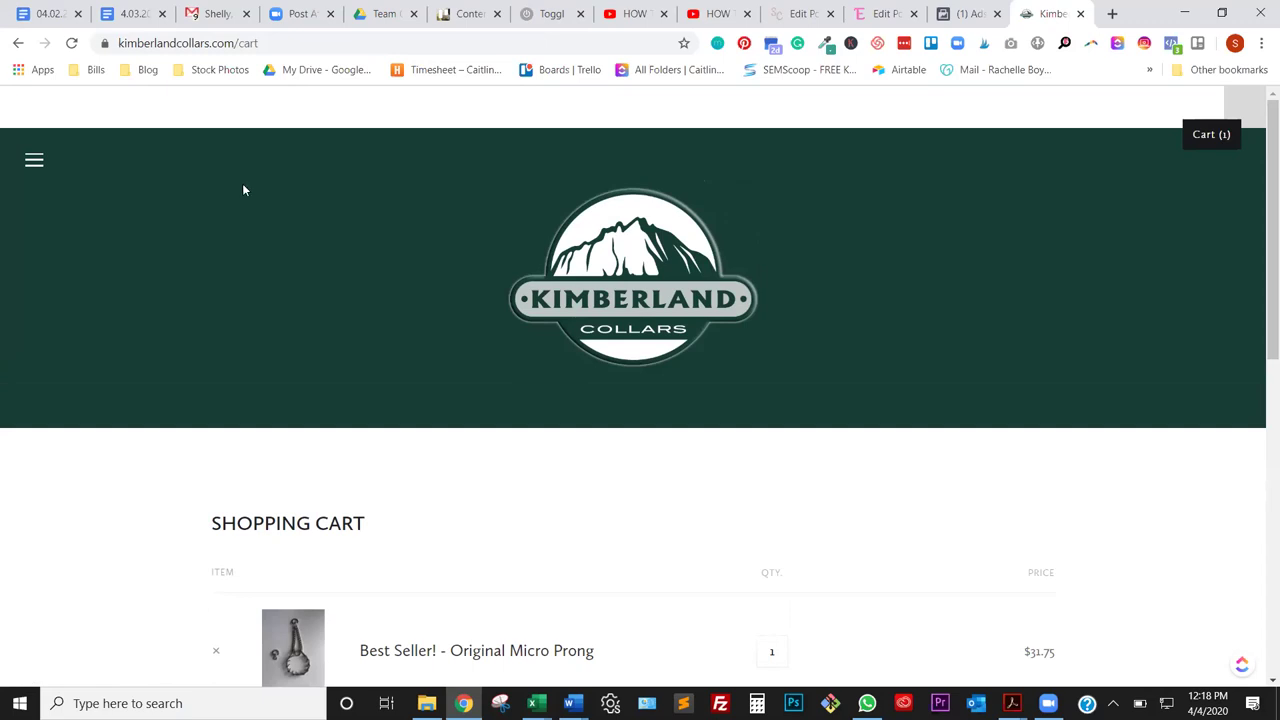
Select the kimberlandcollars.com/cart part of the shopping cart page's address
click(232, 44)
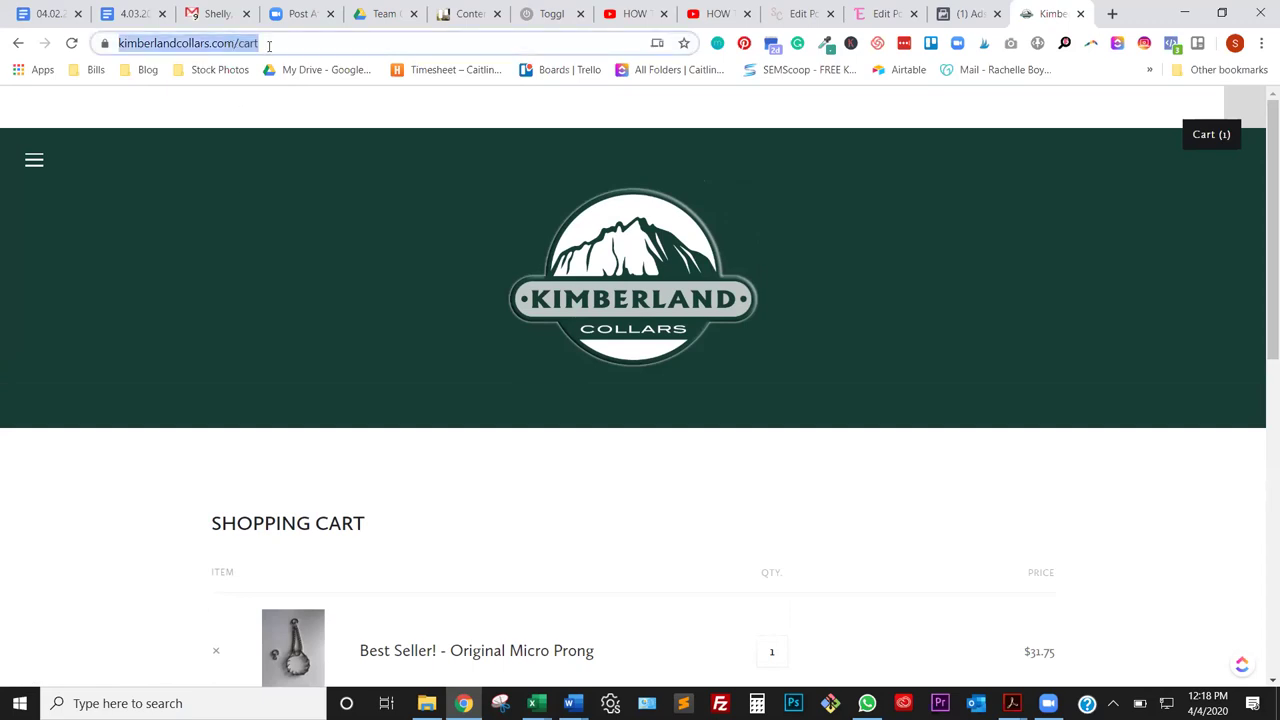
click(232, 44)
drag(185, 44, 327, 44)
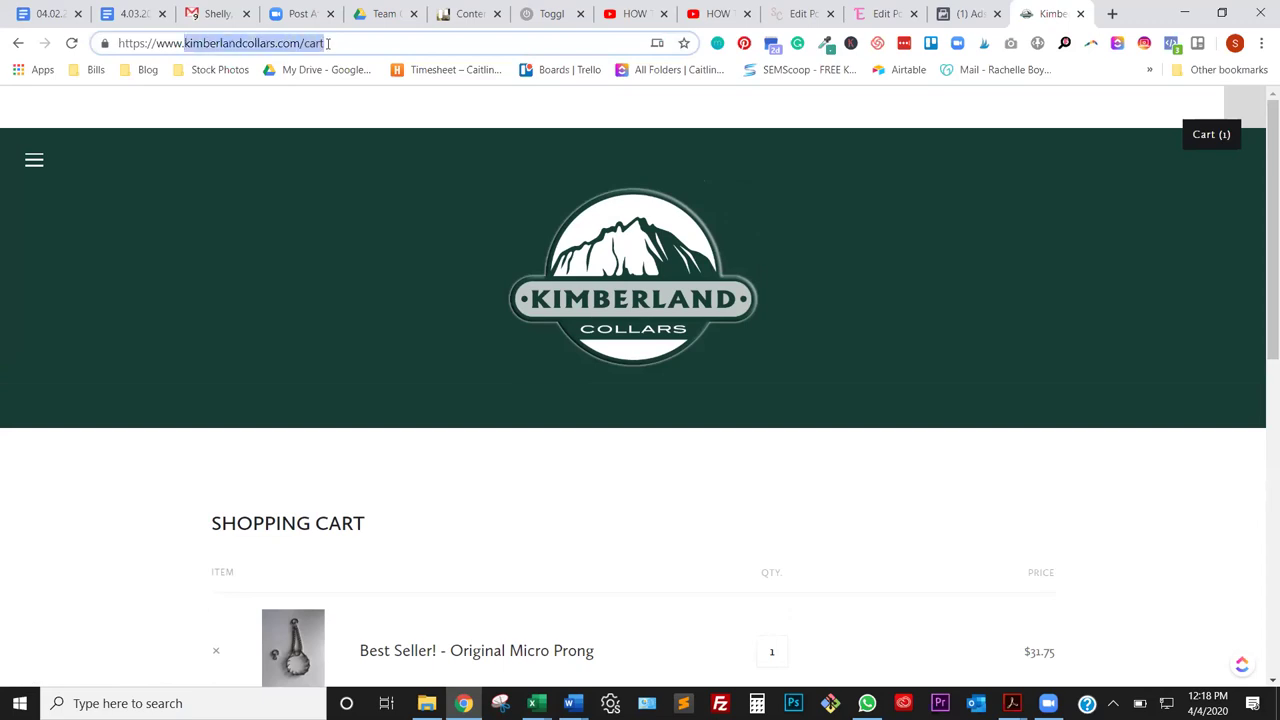
drag(157, 44, 329, 44)
key(ctrl+c)
key(ctrl+shift+Tab)
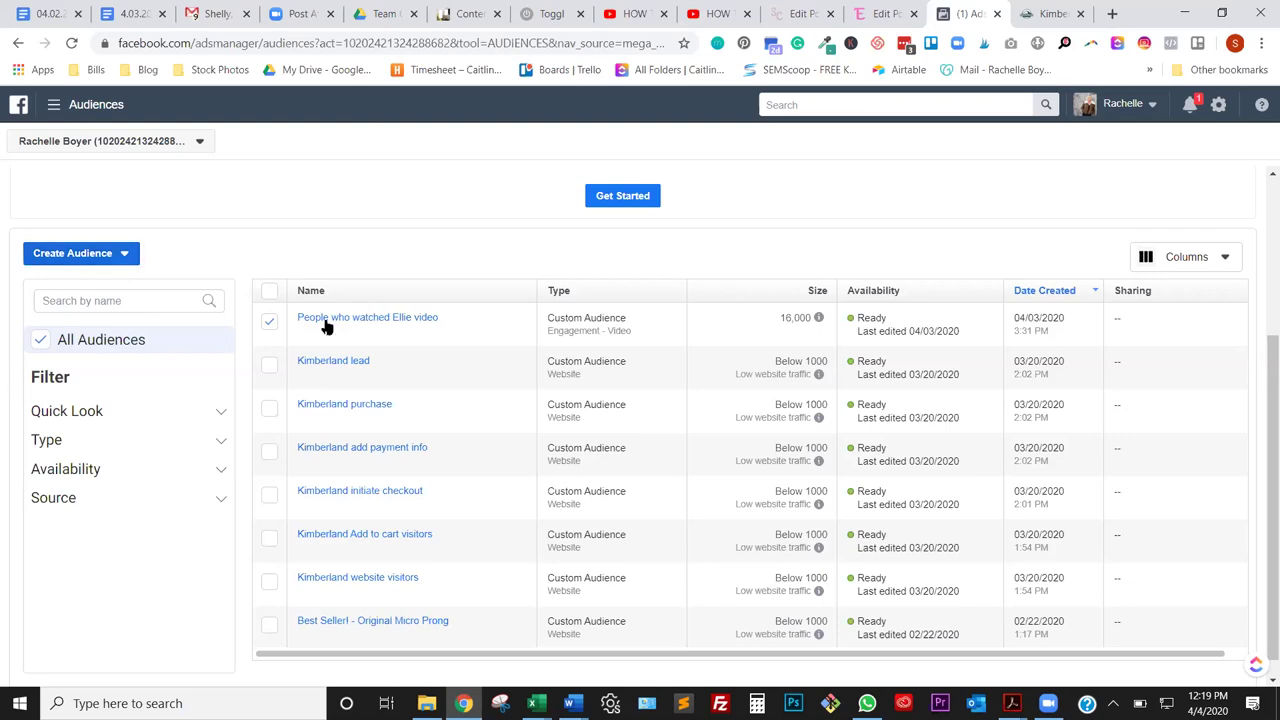
mouse_move(410, 537)
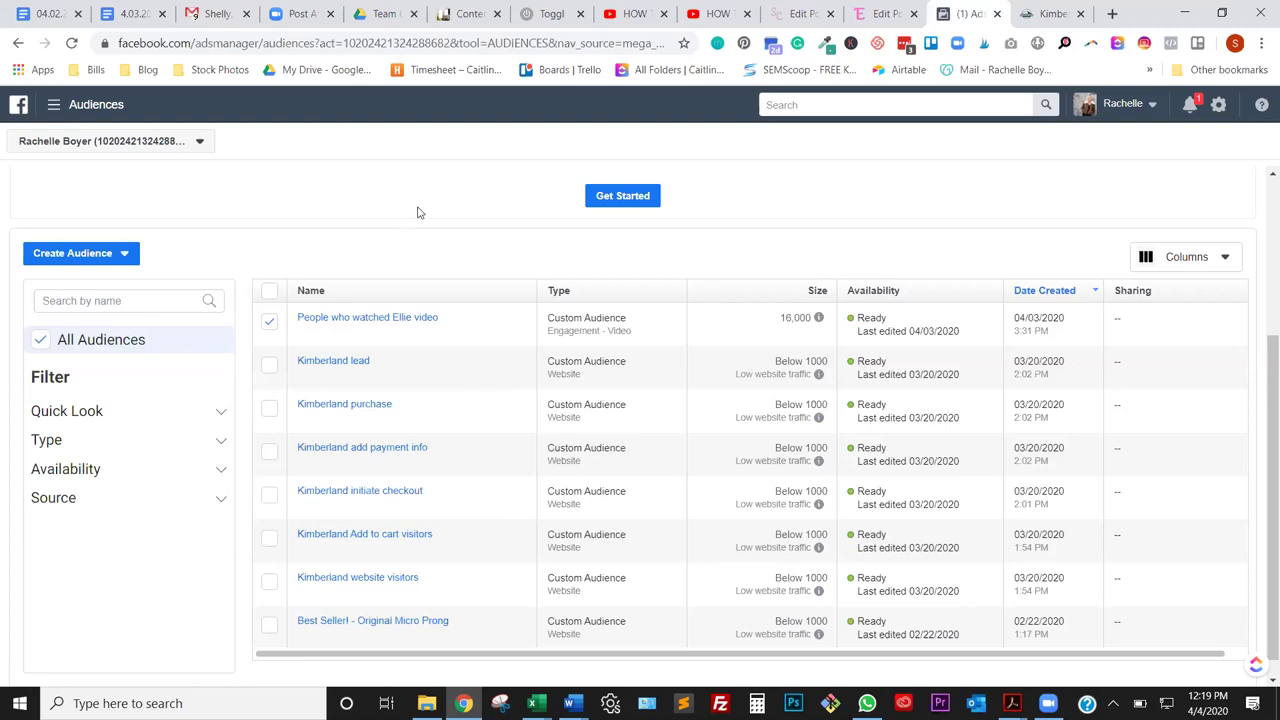
click(409, 538)
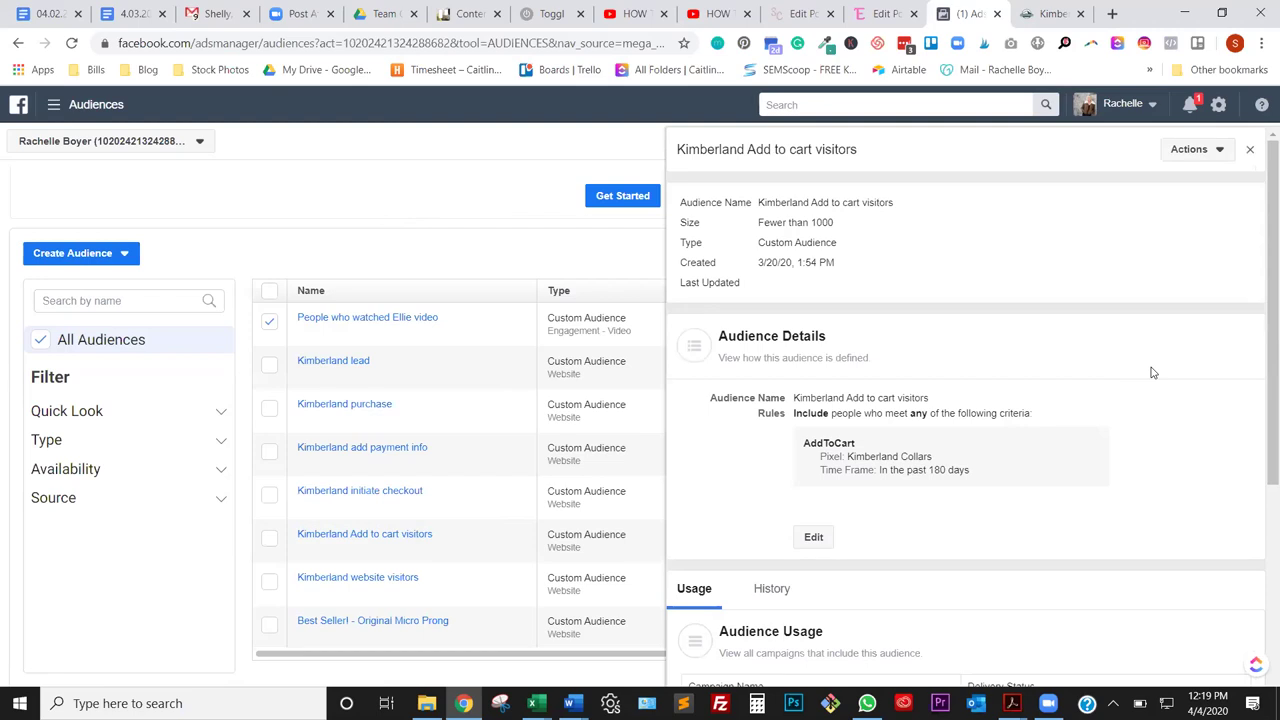
click(808, 545)
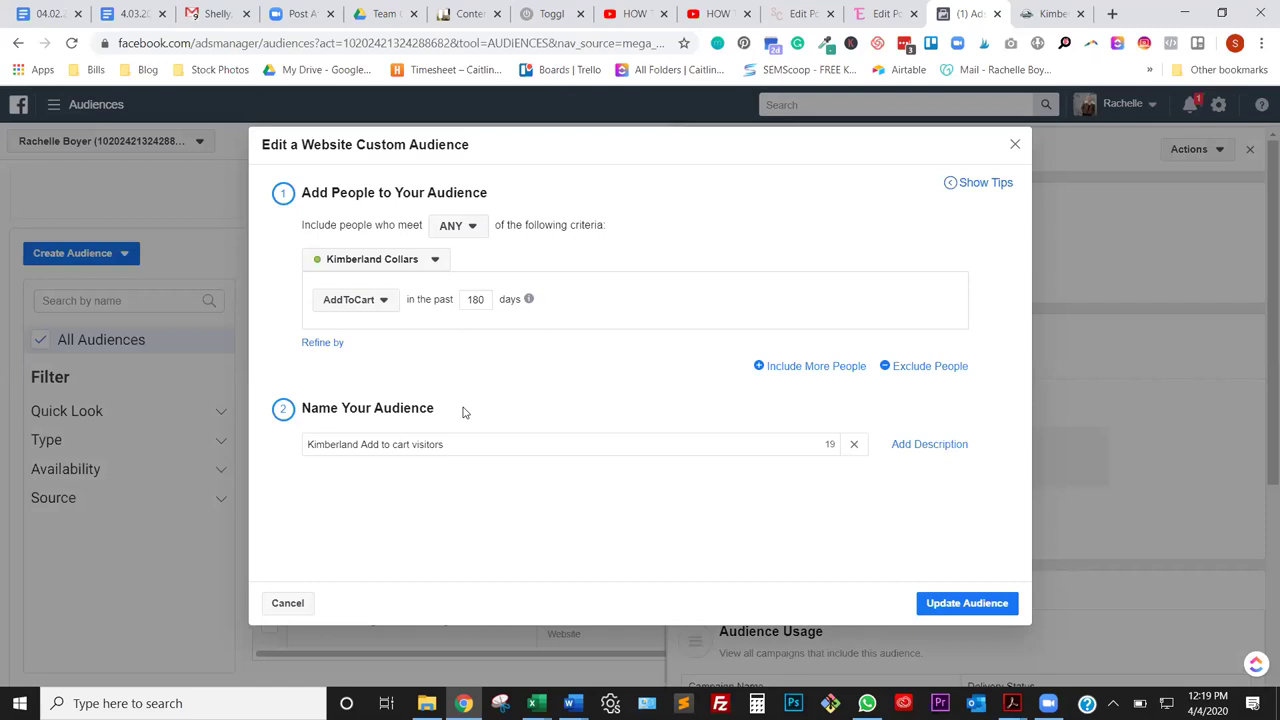
click(390, 307)
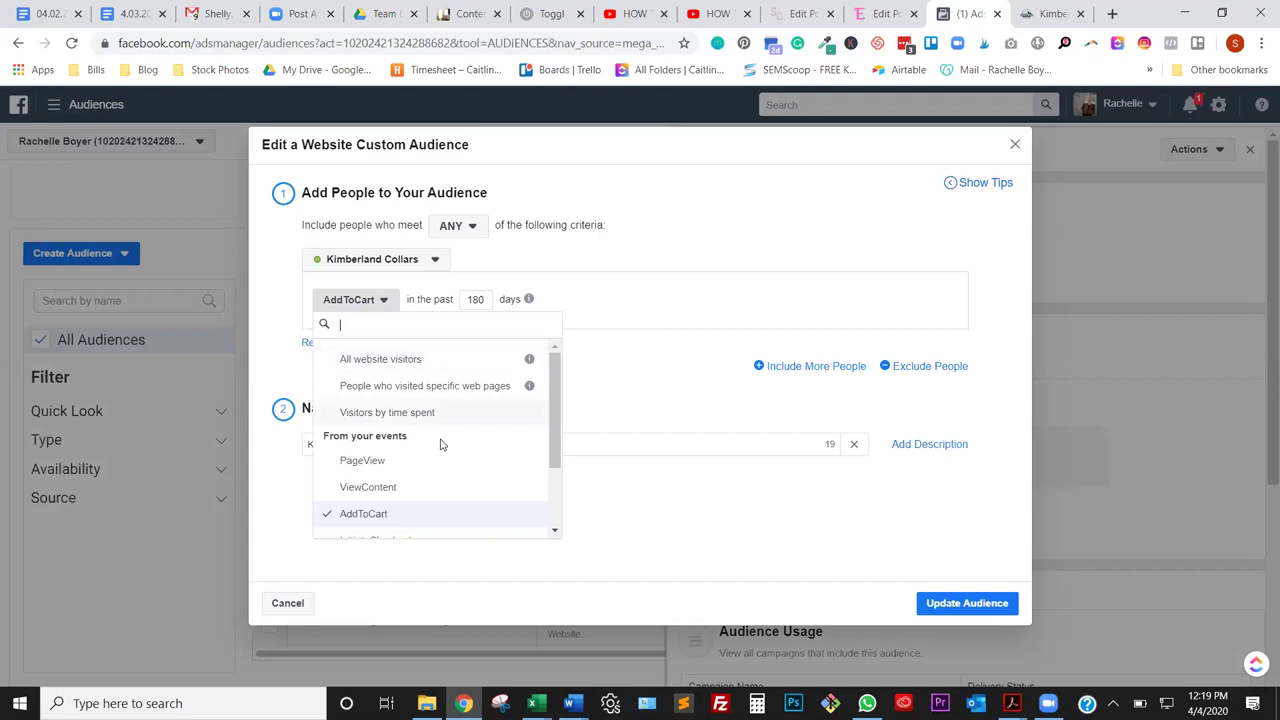
click(440, 387)
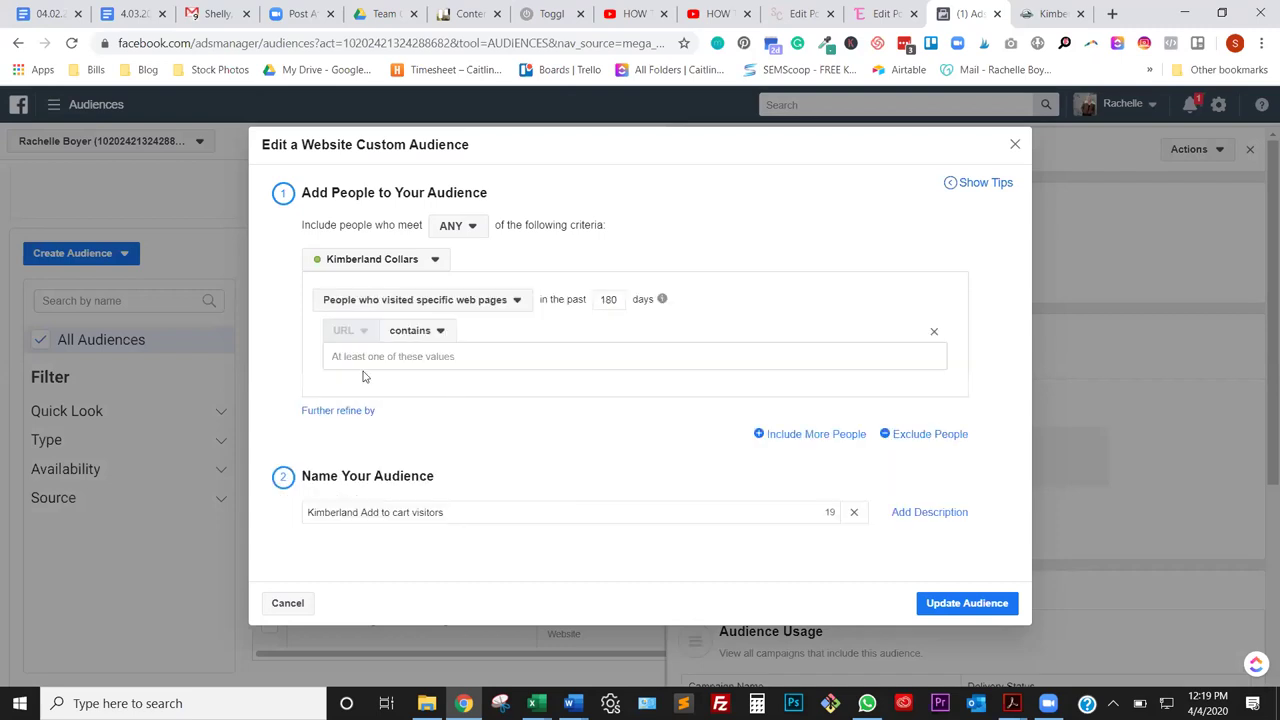
click(336, 357)
key(ctrl+v)
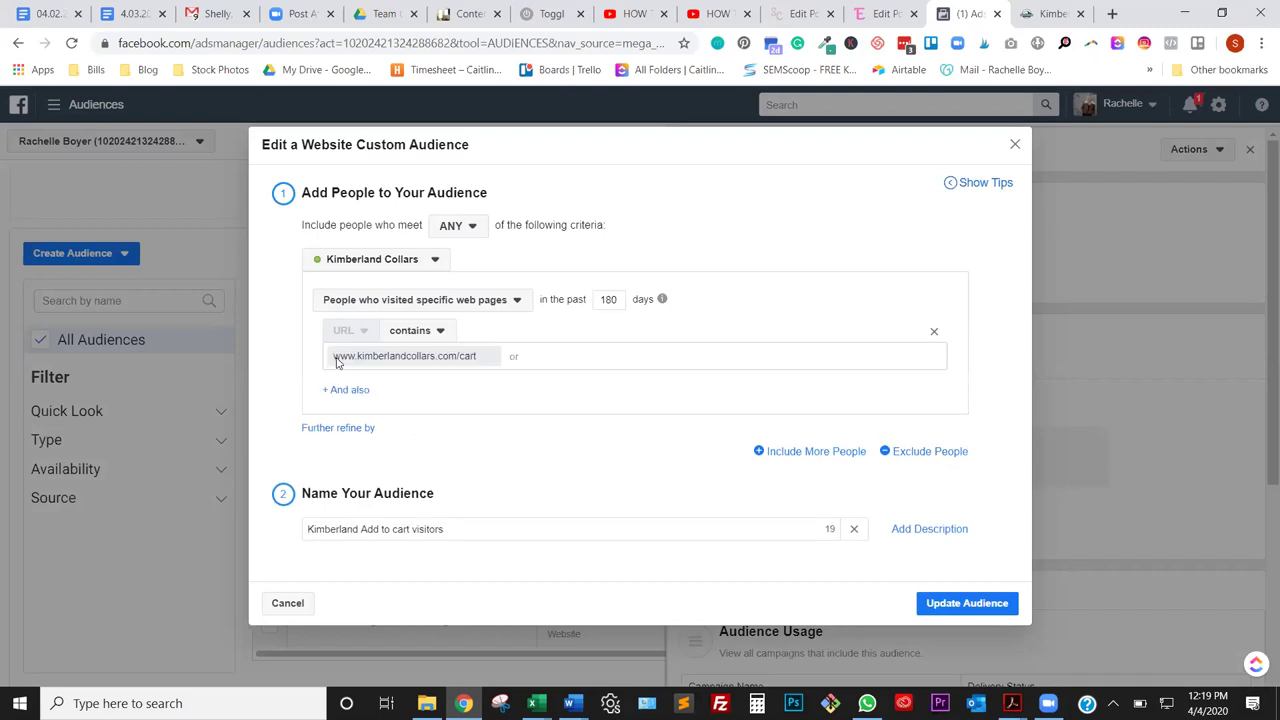
Rename the audience as "Kimberland Add to cart", save the update and close its details
click(471, 529)
key(BackSpace)
key(BackSpace)
key(BackSpace)
key(BackSpace)
key(BackSpace)
key(BackSpace)
key(BackSpace)
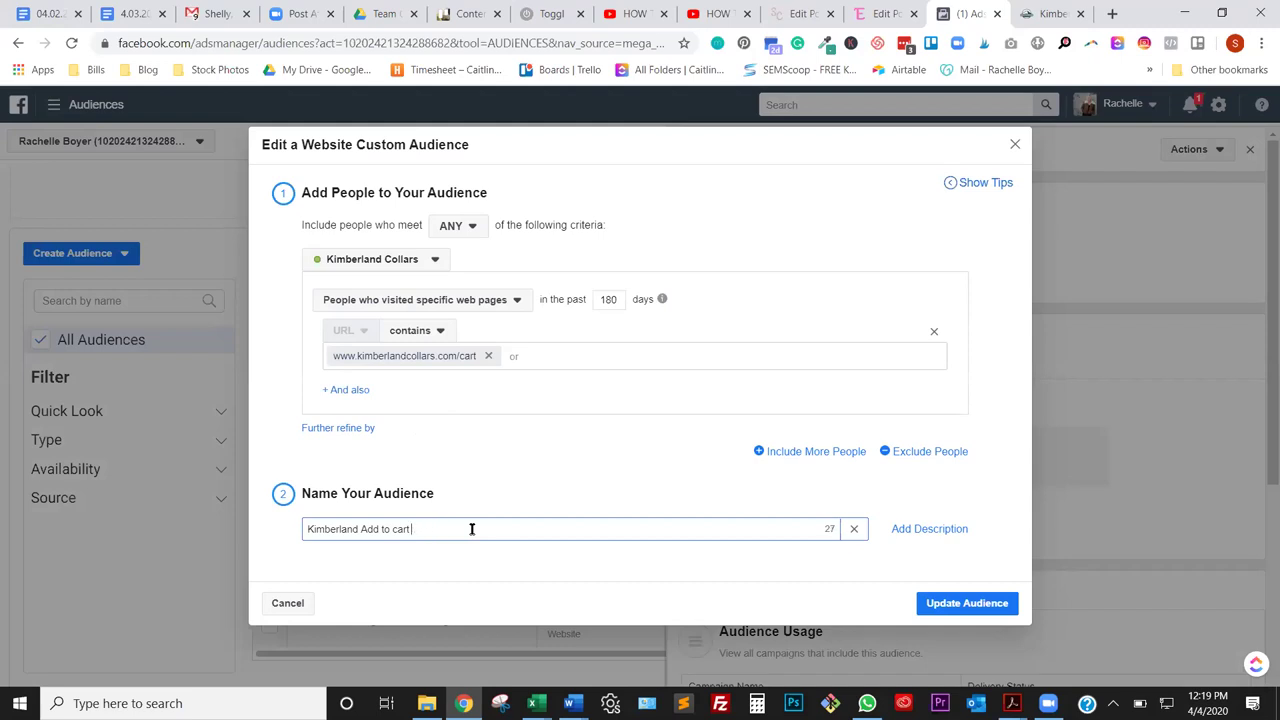
click(967, 605)
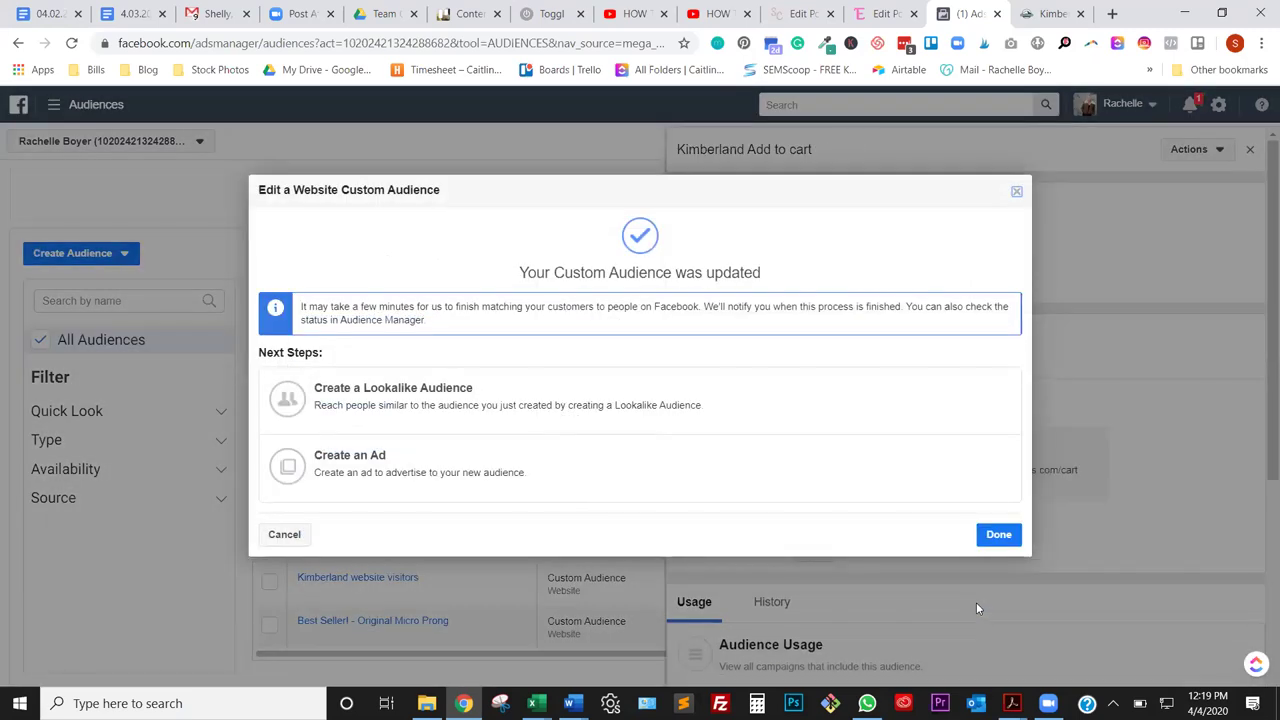
click(998, 536)
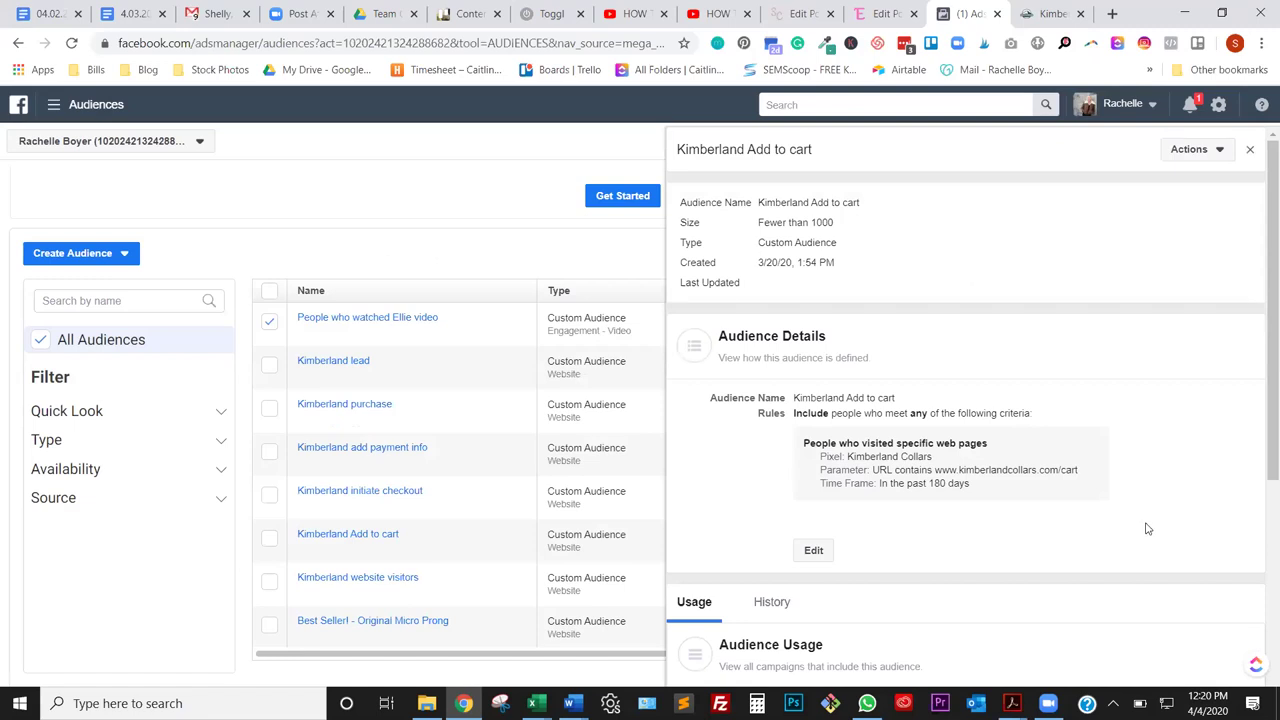
drag(1260, 517, 1262, 150)
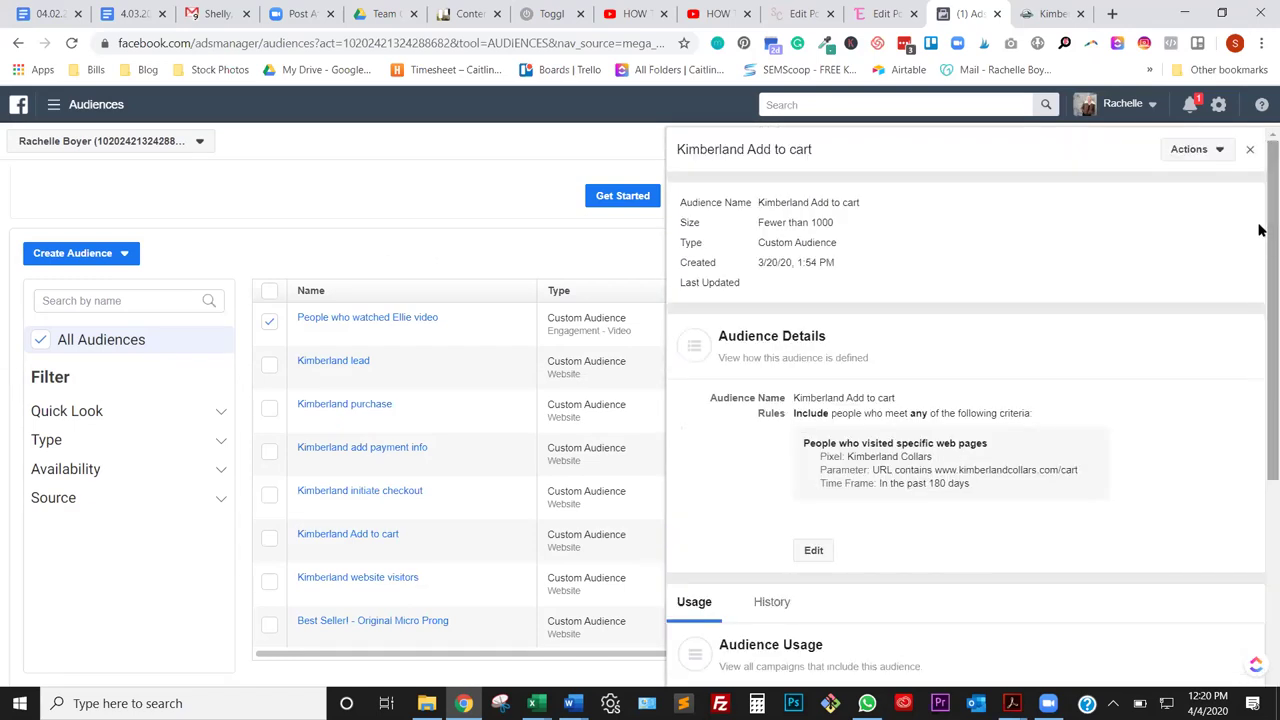
click(1249, 150)
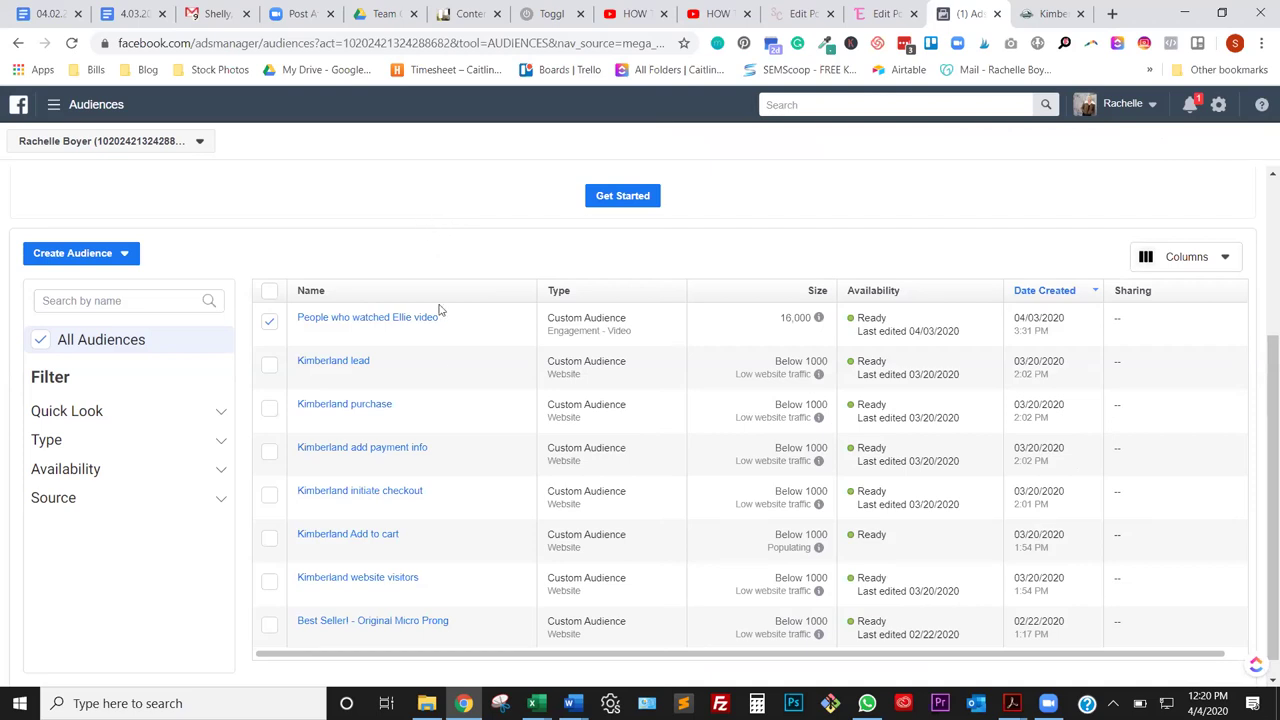
Open the Kimberland purchase audience for editing and look at the store's shopping cart page
click(366, 406)
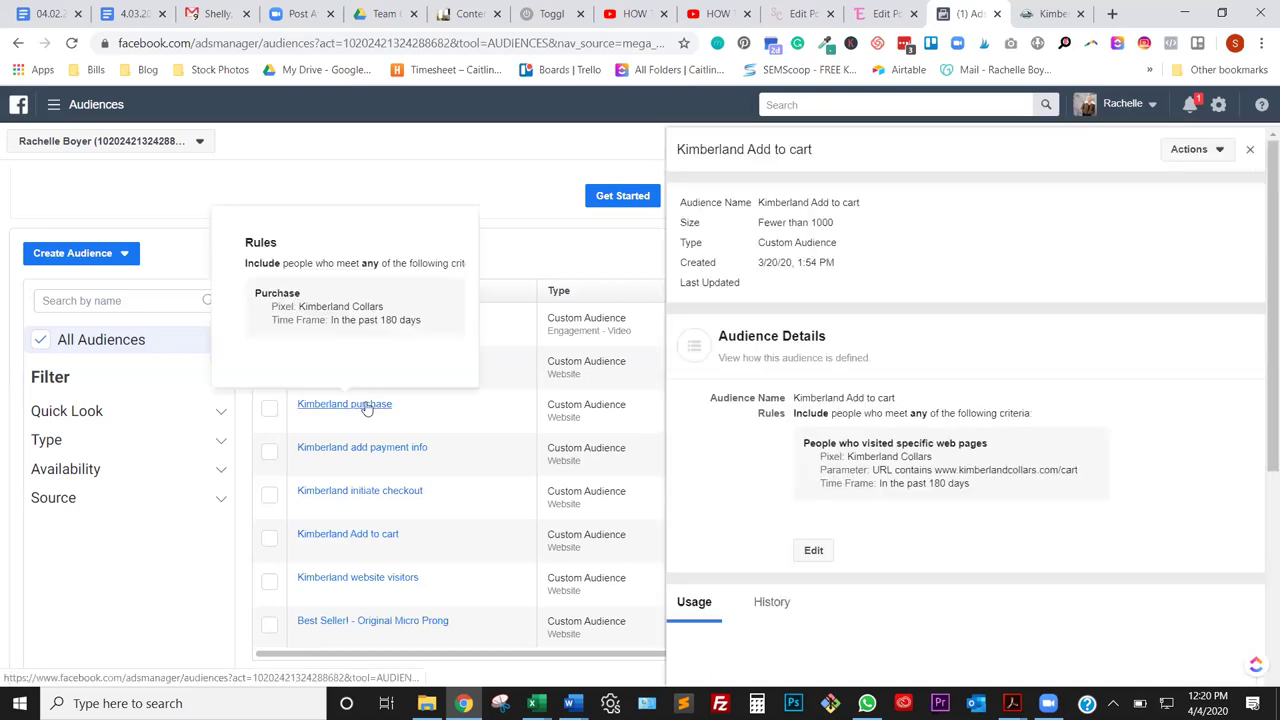
click(813, 539)
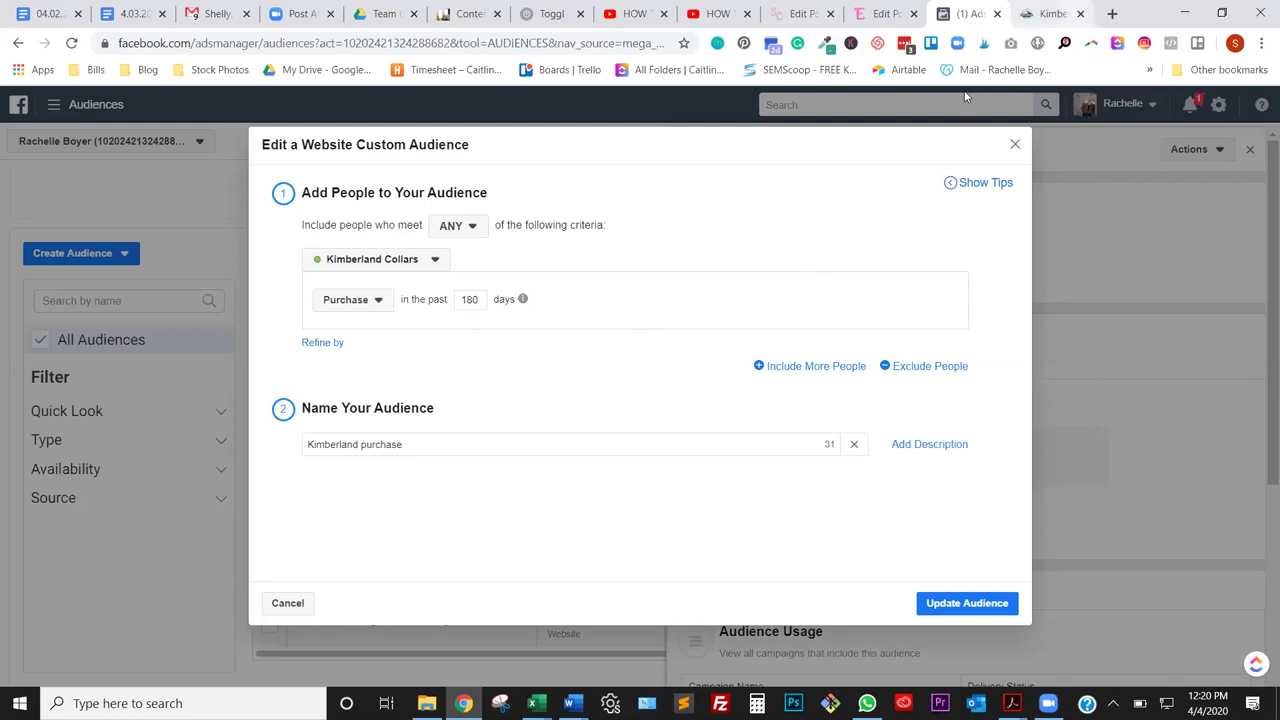
click(1048, 13)
scroll(890, 320, down, 3)
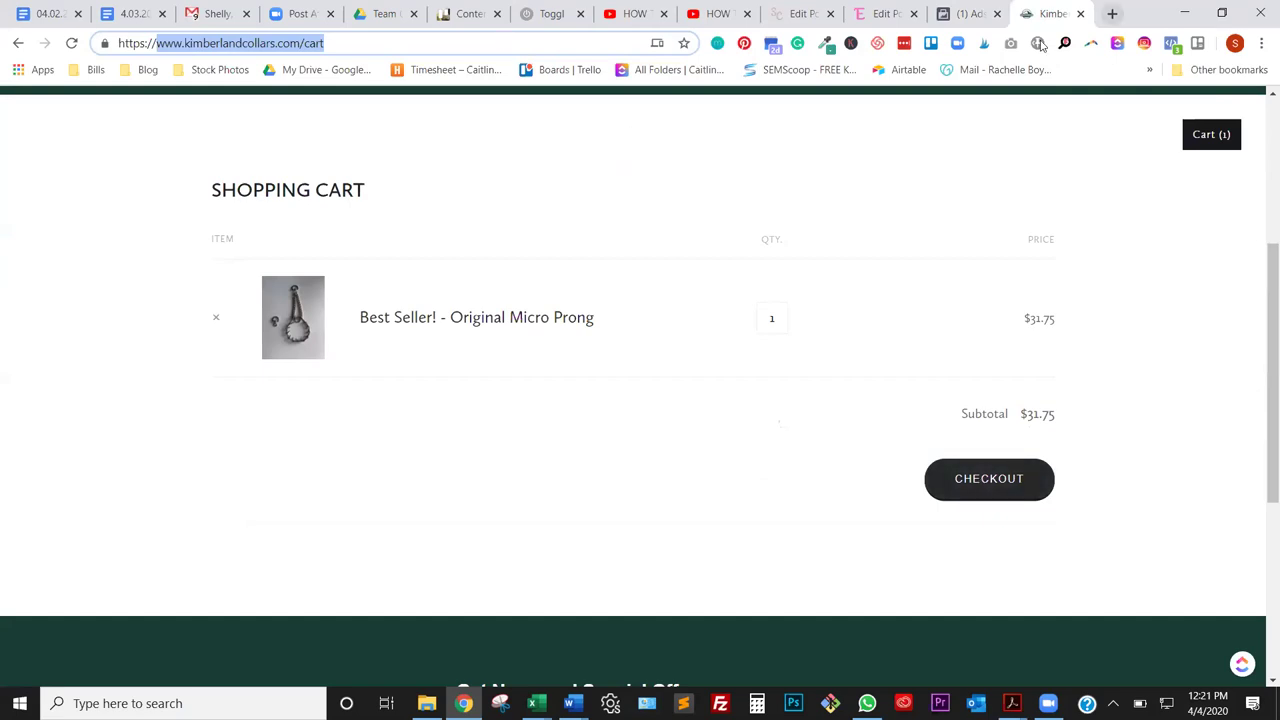
Open the Kimberland Collars site in Squarespace in a new browser tab and look through its list of pages
key(ctrl+t)
text(s)
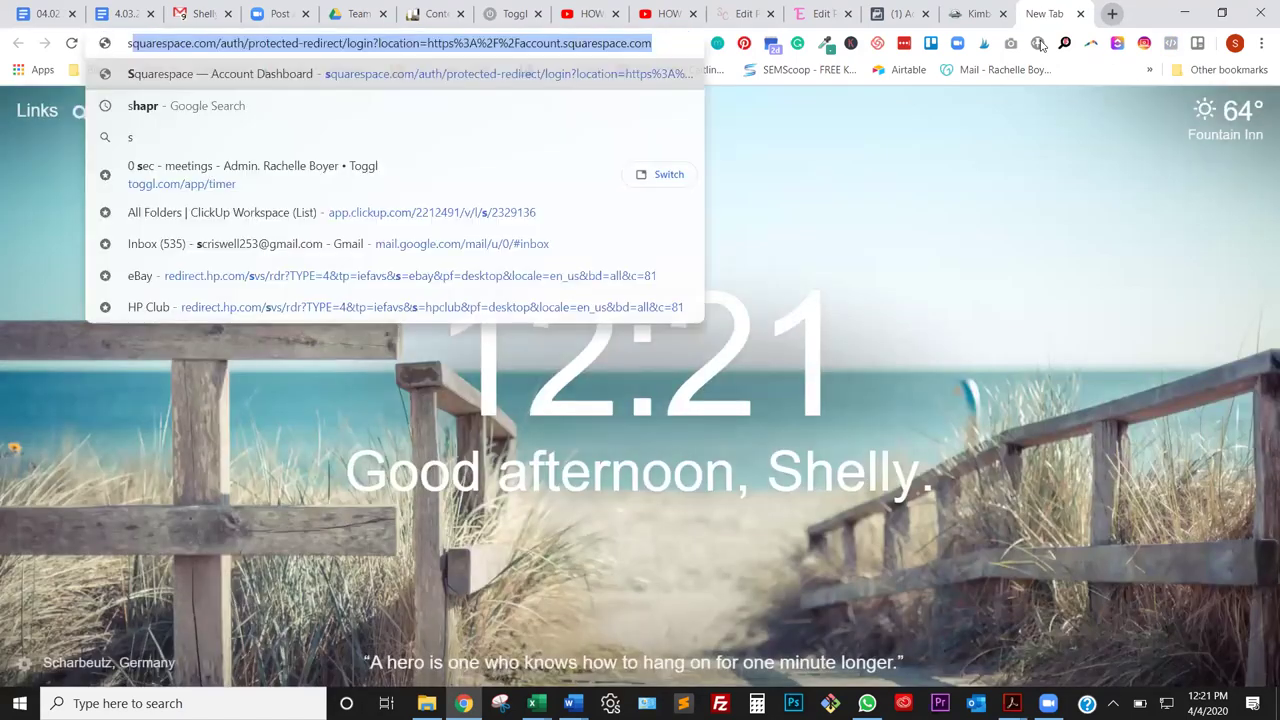
key(Return)
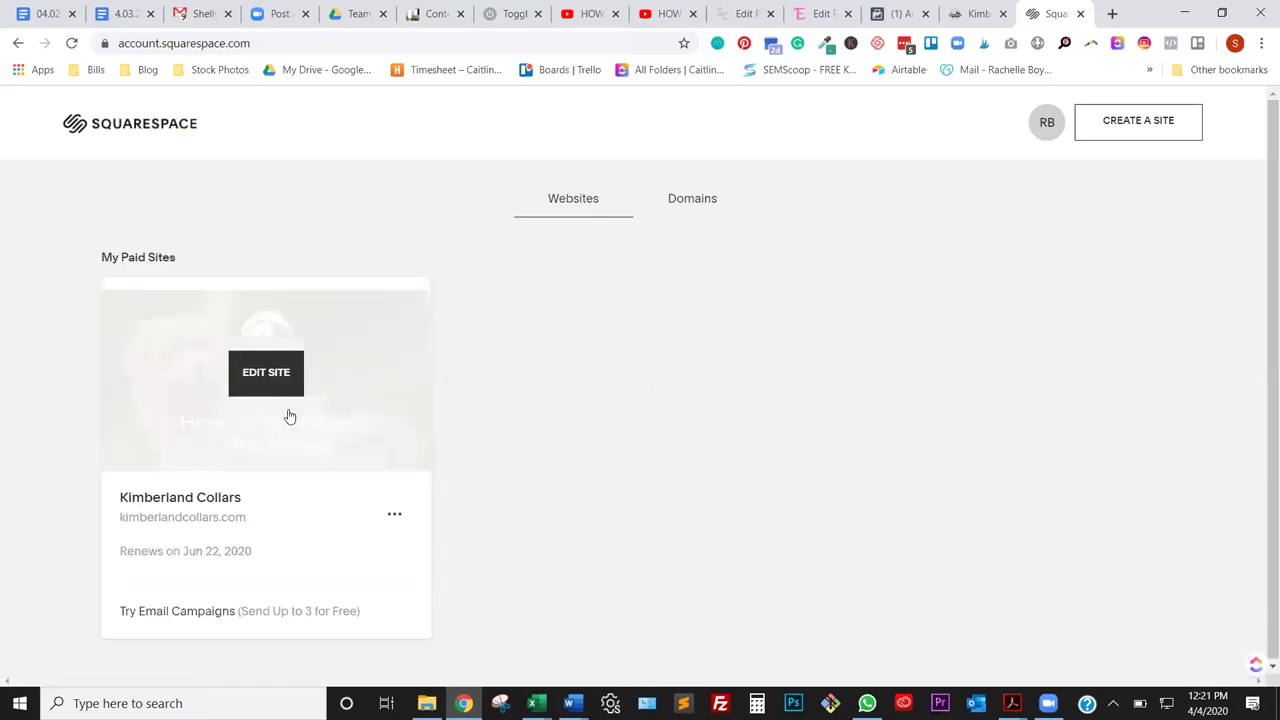
click(262, 375)
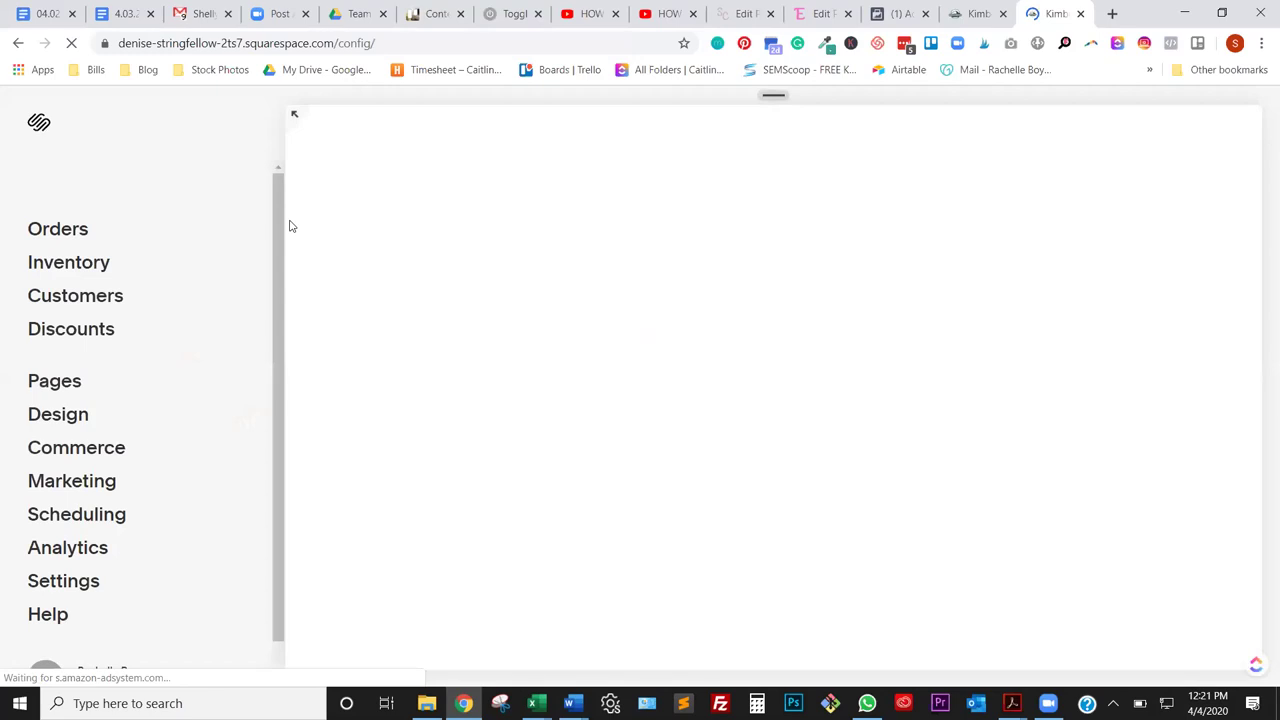
click(58, 382)
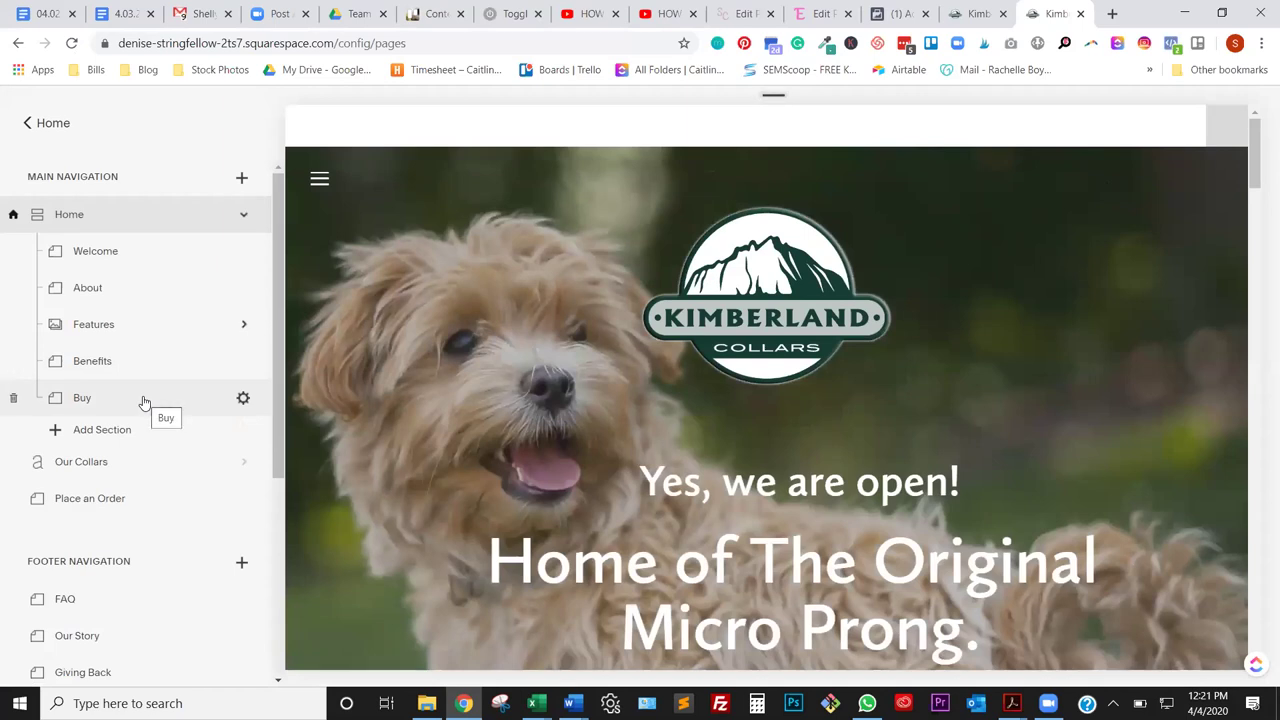
scroll(144, 402, down, 3)
mouse_move(144, 400)
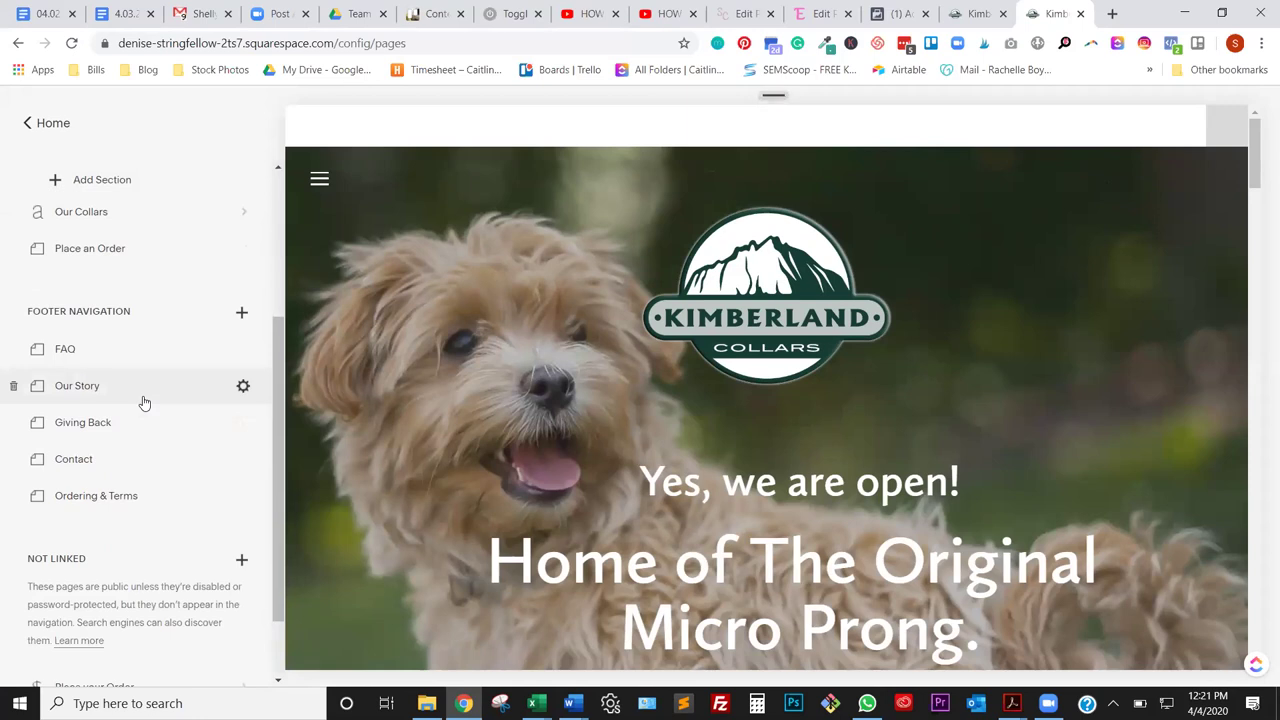
scroll(144, 402, up, 3)
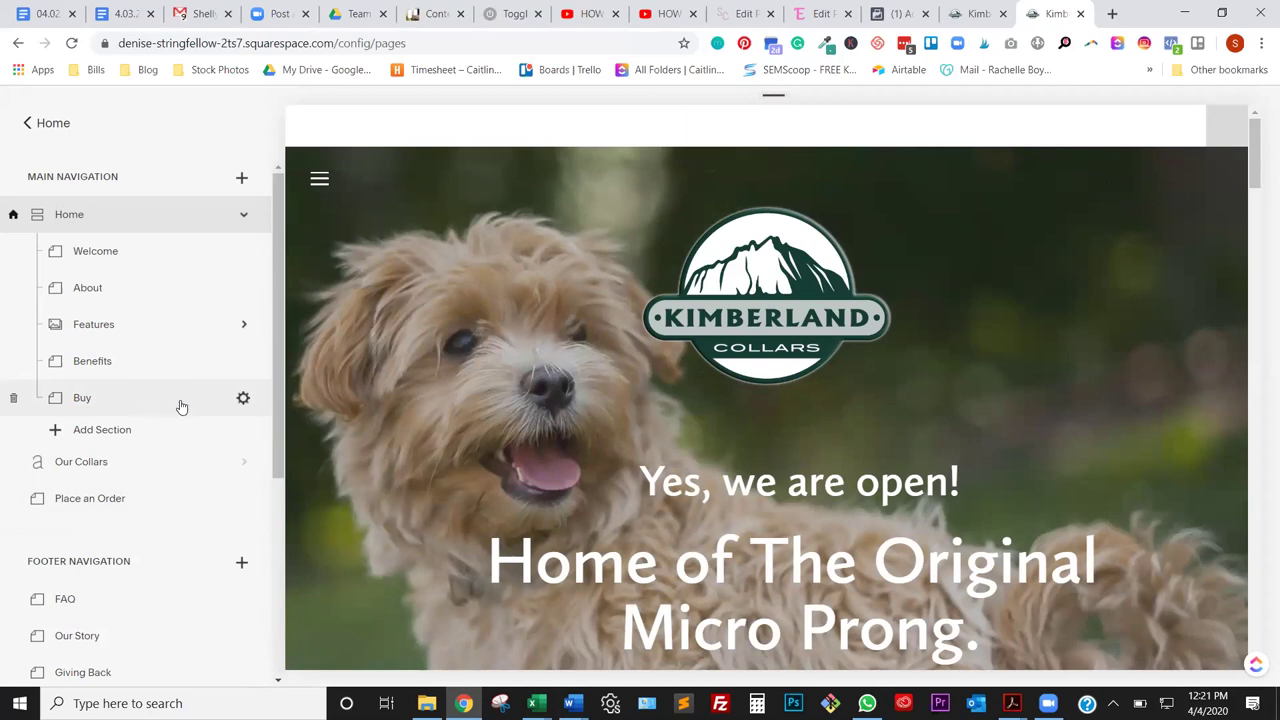
Proceed from the store's shopping cart to checkout to view its page address, and return to the Facebook audience editor
click(975, 14)
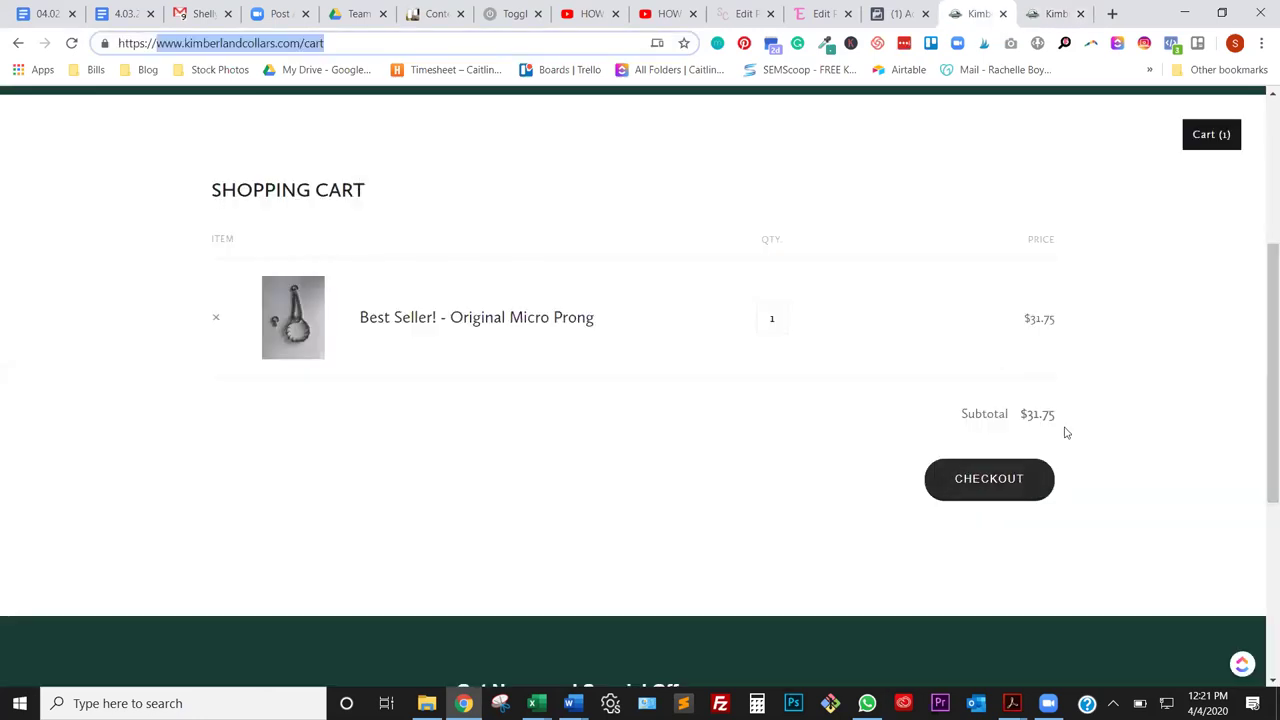
click(1003, 494)
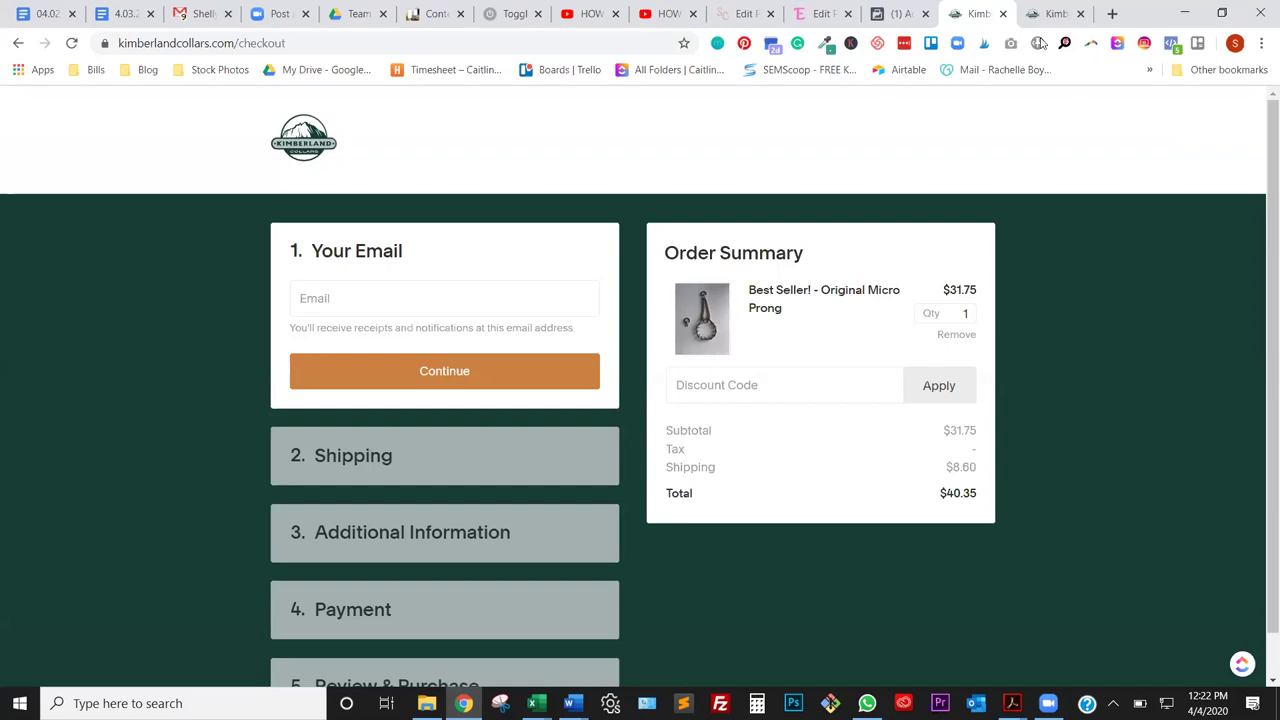
key(ctrl+shift+Tab)
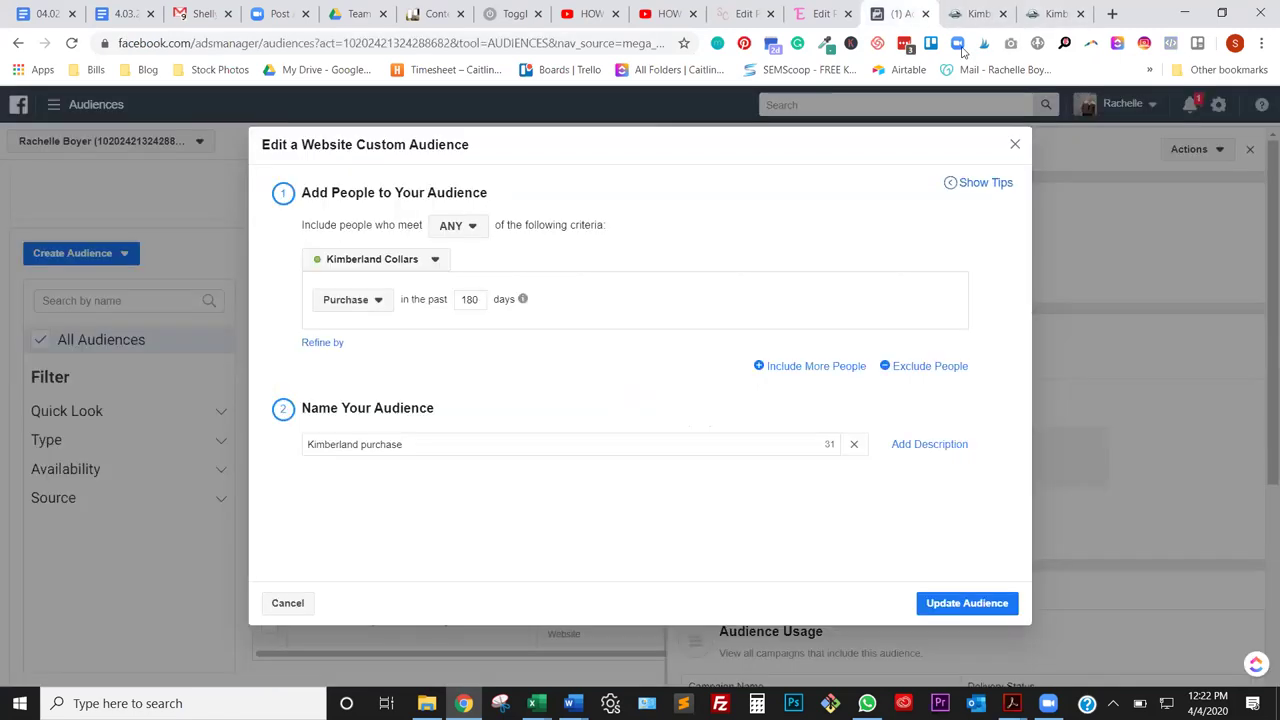
click(372, 302)
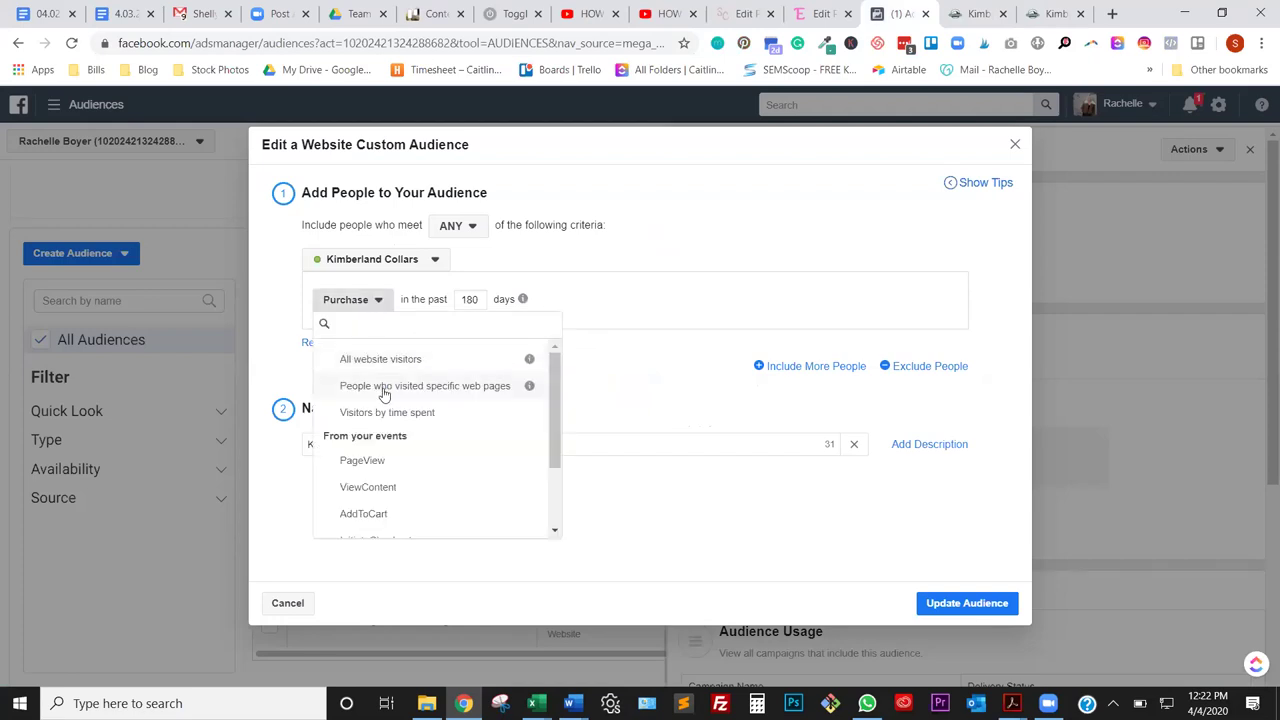
click(385, 390)
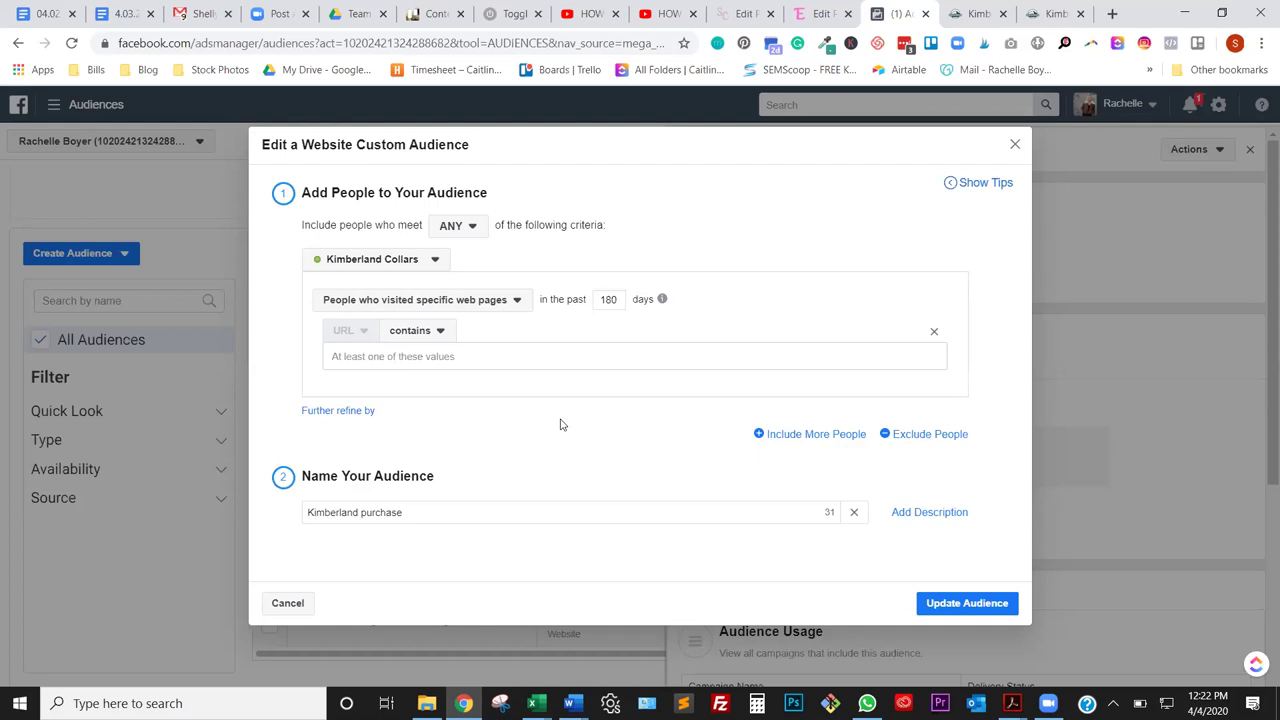
click(288, 603)
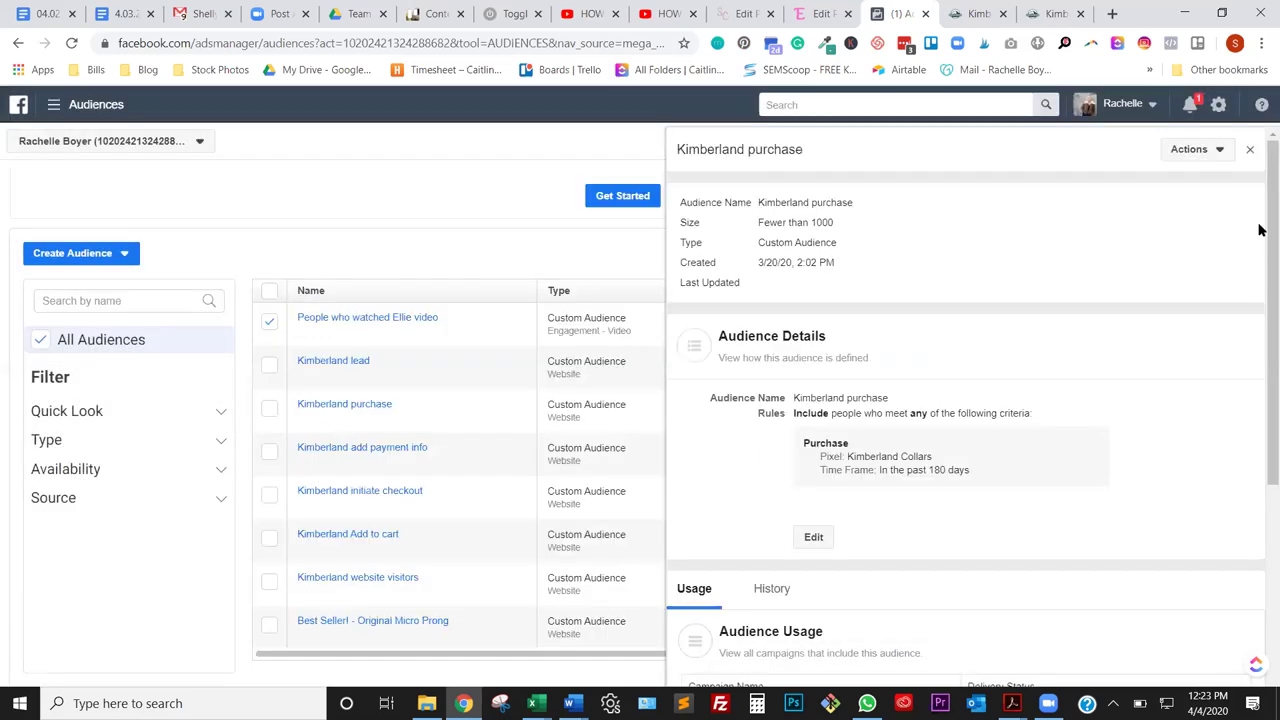
click(1249, 151)
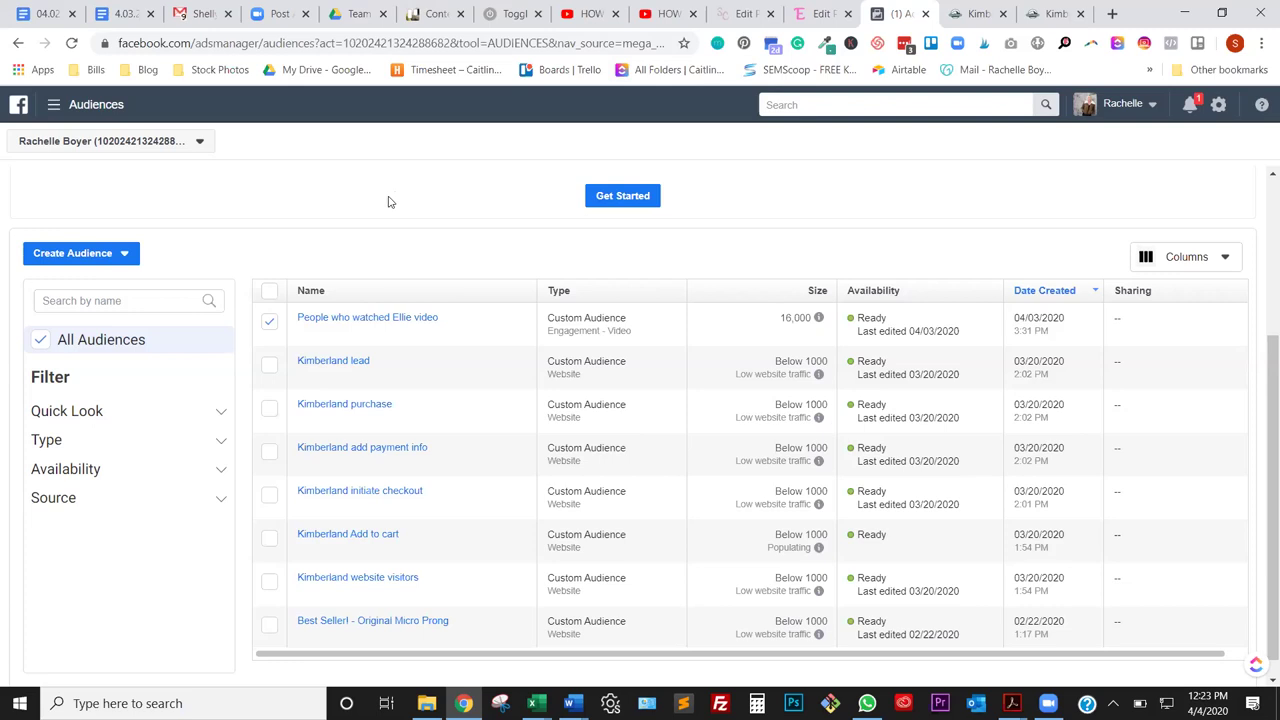
Try excluding people who visited specific web pages from the Kimberland Add to cart audience, discard the edit and close its details
click(360, 404)
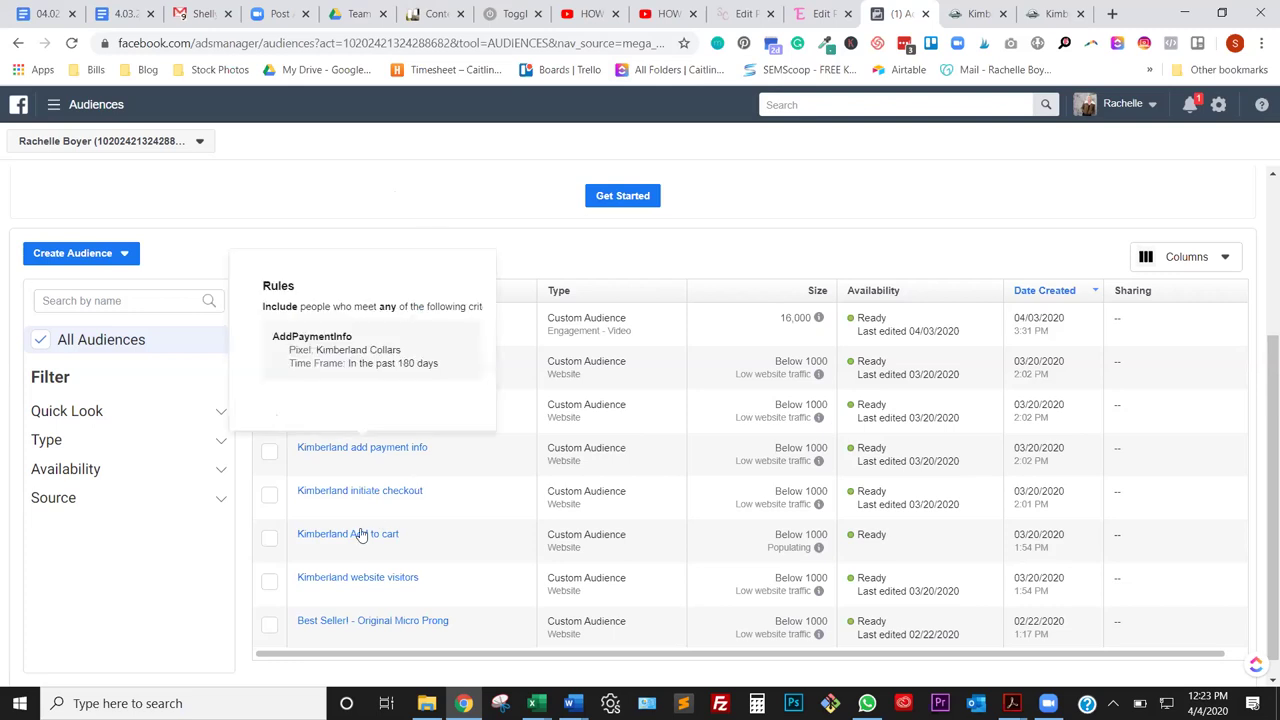
click(372, 533)
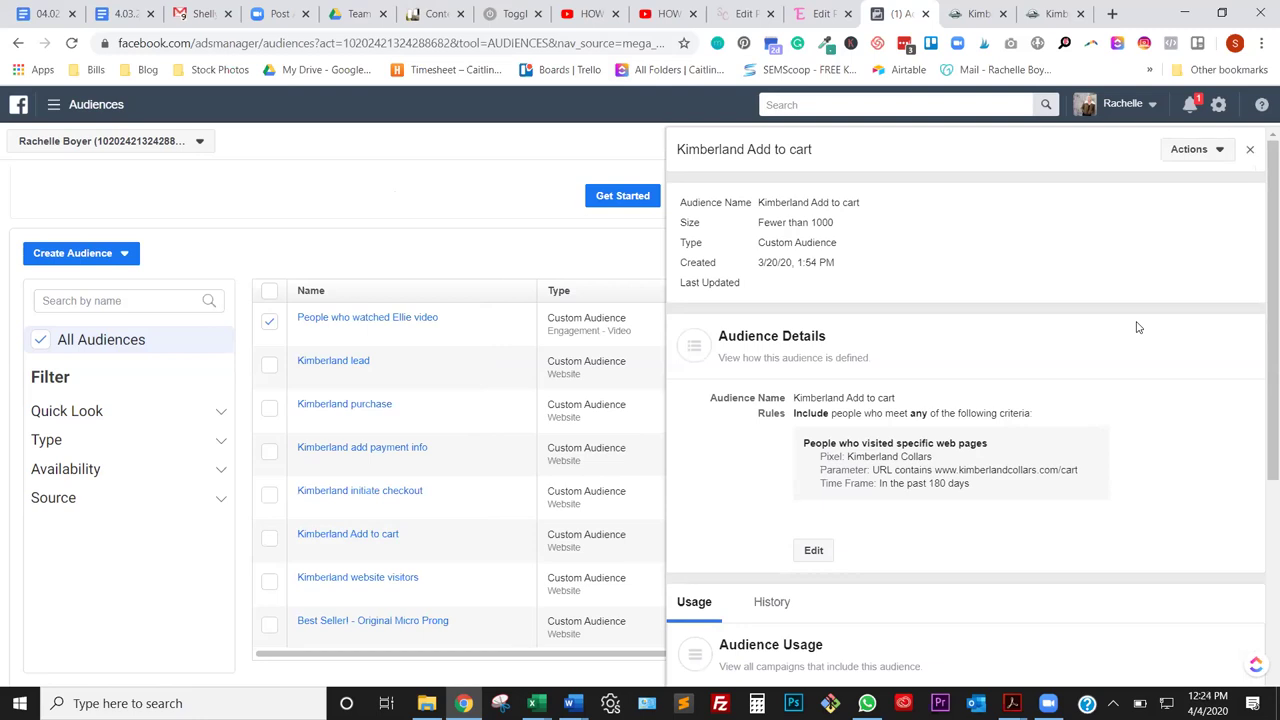
click(805, 551)
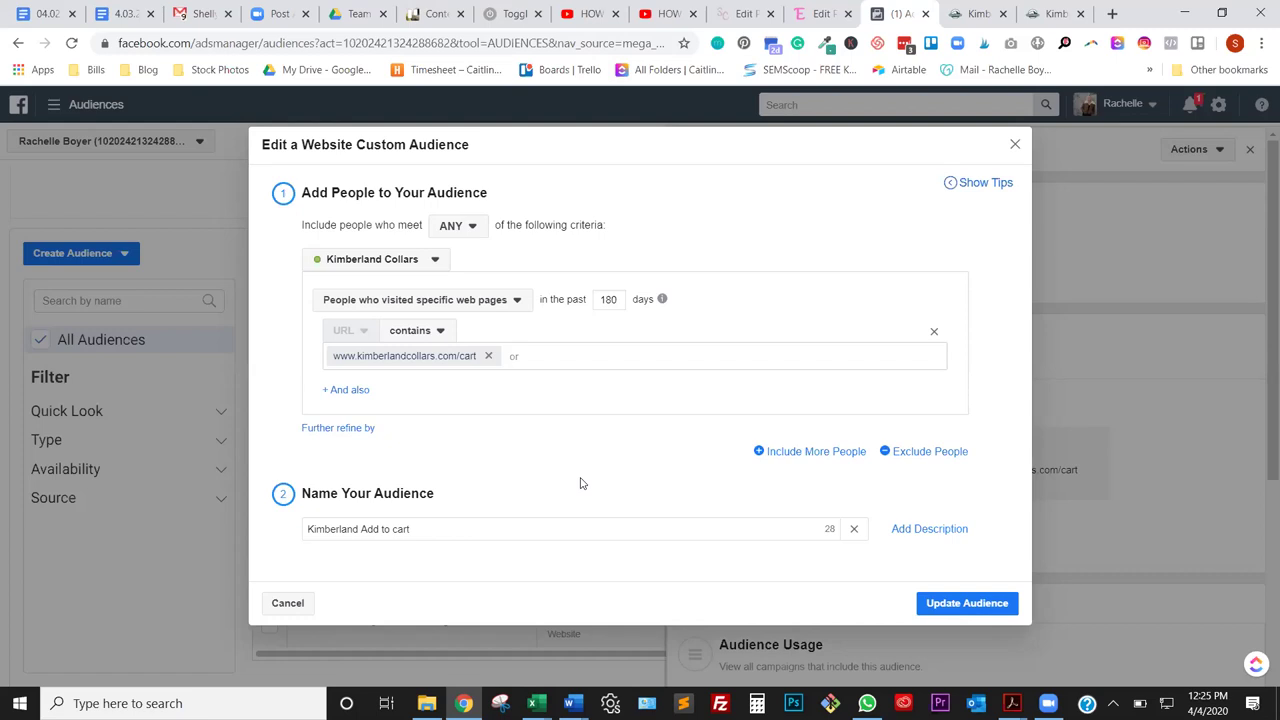
click(900, 454)
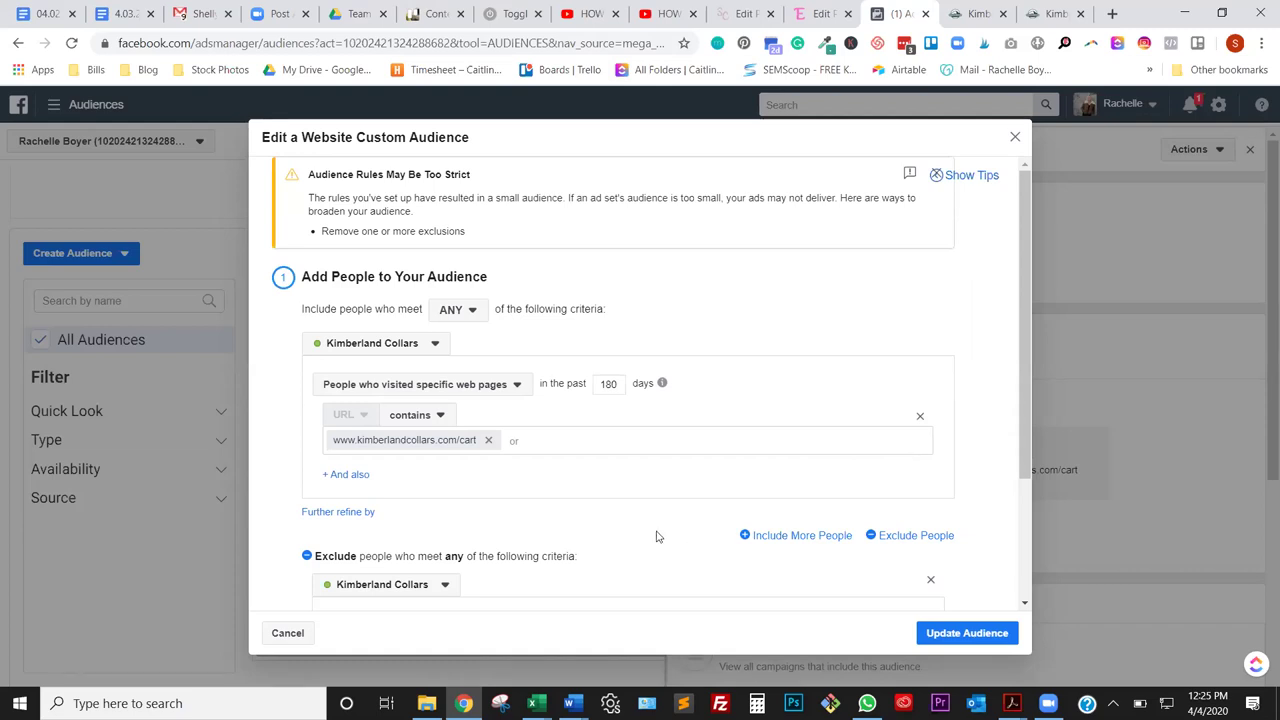
scroll(600, 510, down, 2)
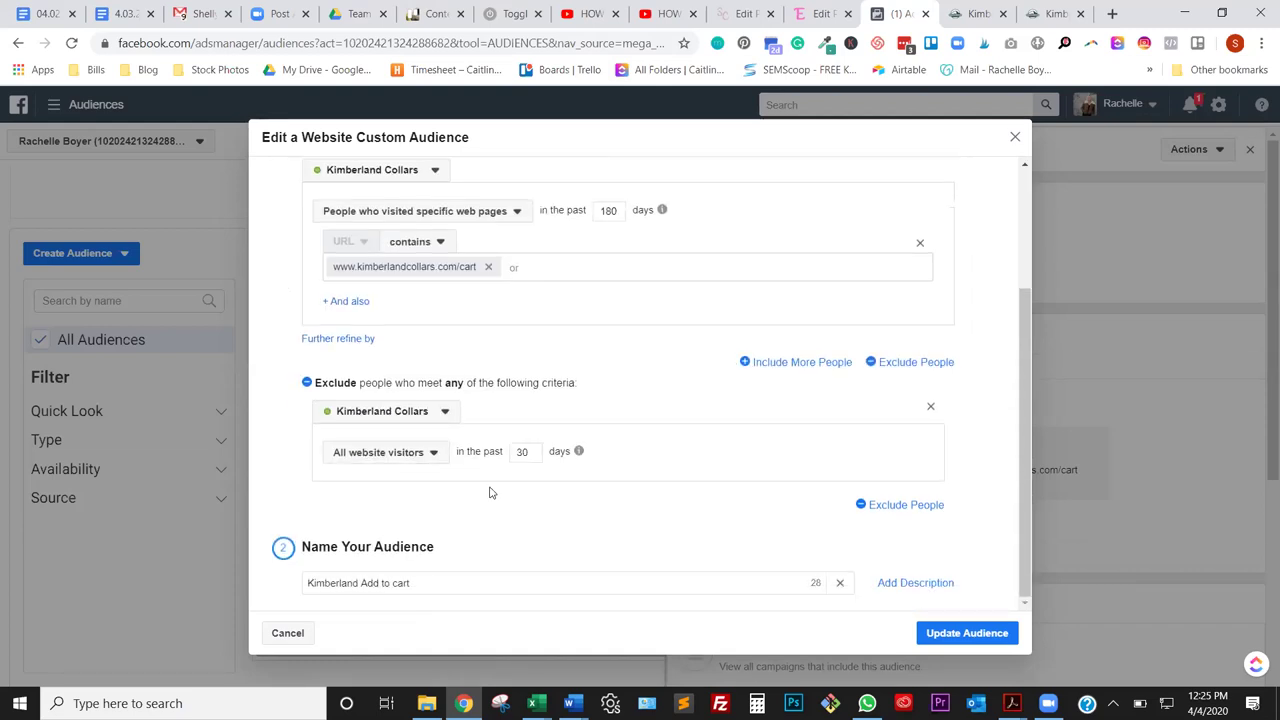
click(433, 455)
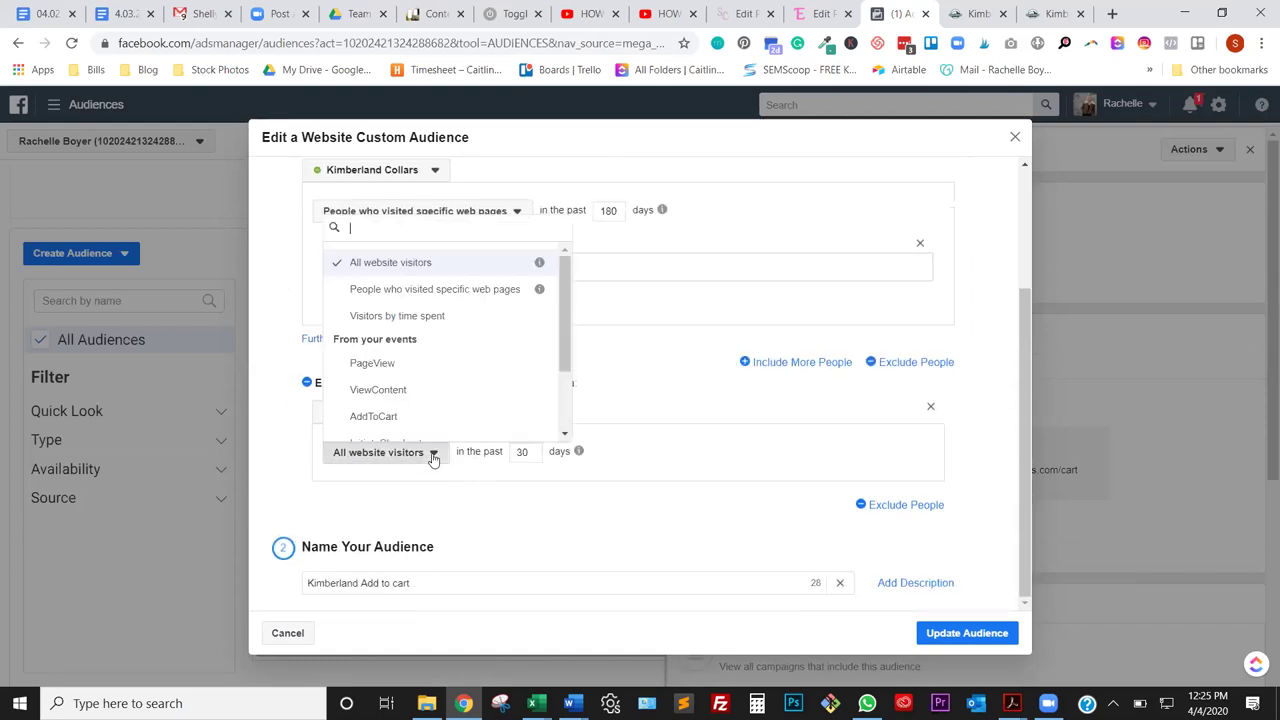
click(441, 290)
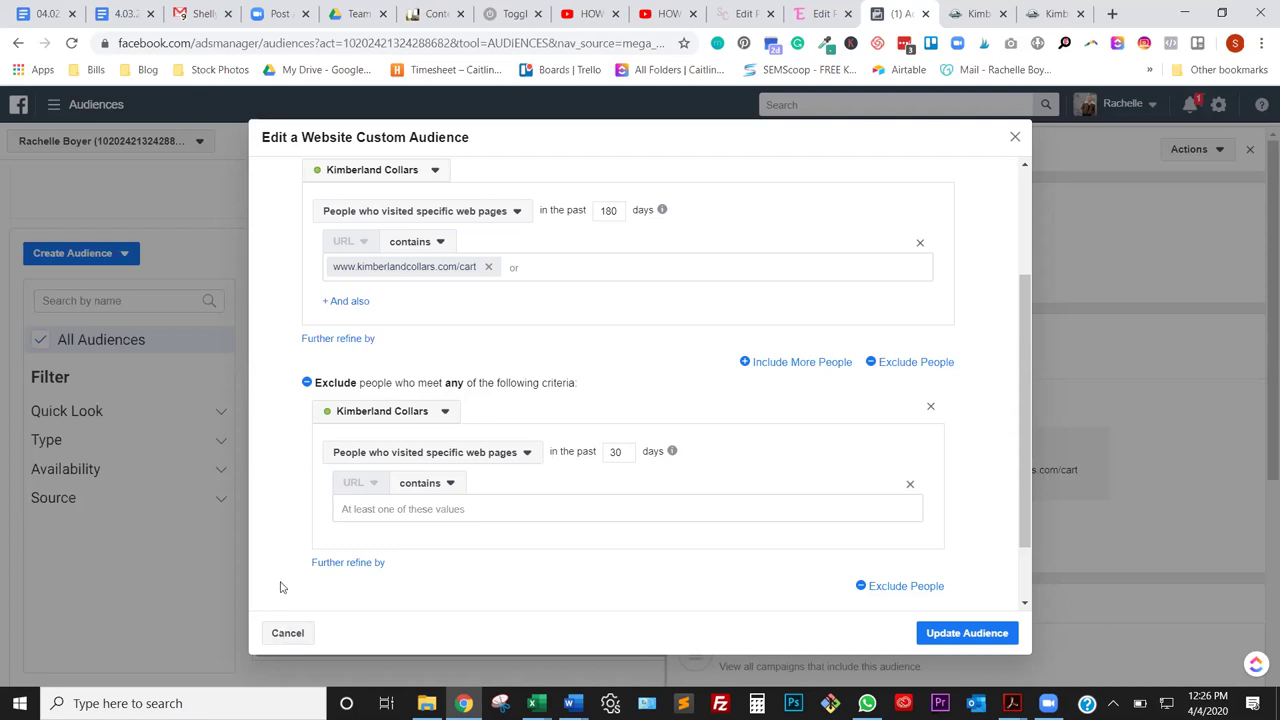
click(292, 637)
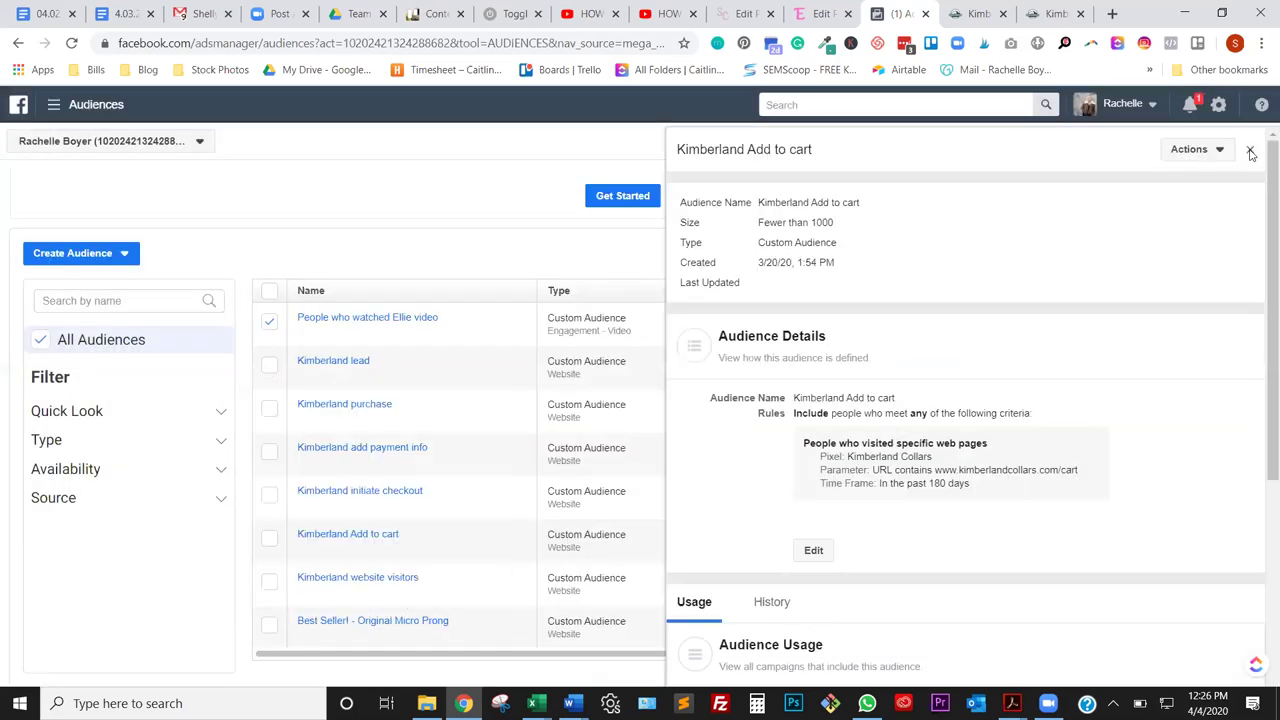
click(1250, 151)
Delete the Kimberland initiate checkout audience from the audience list
click(269, 496)
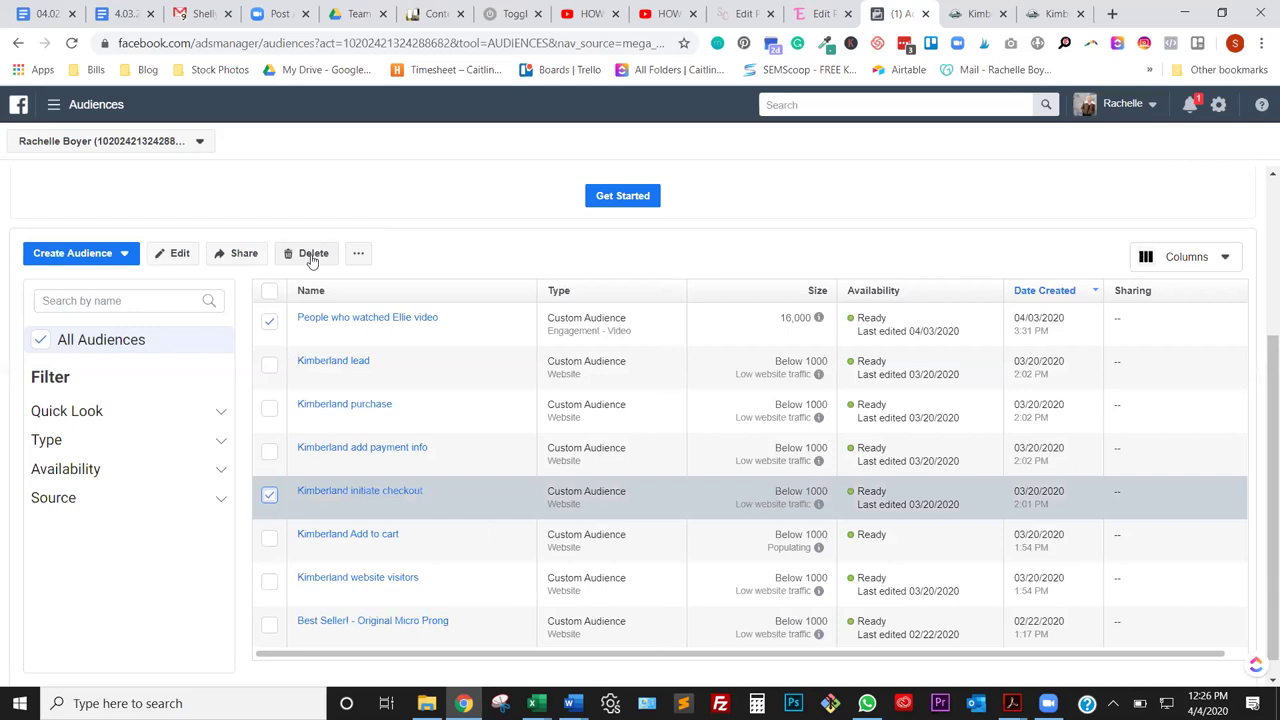
click(312, 257)
click(828, 363)
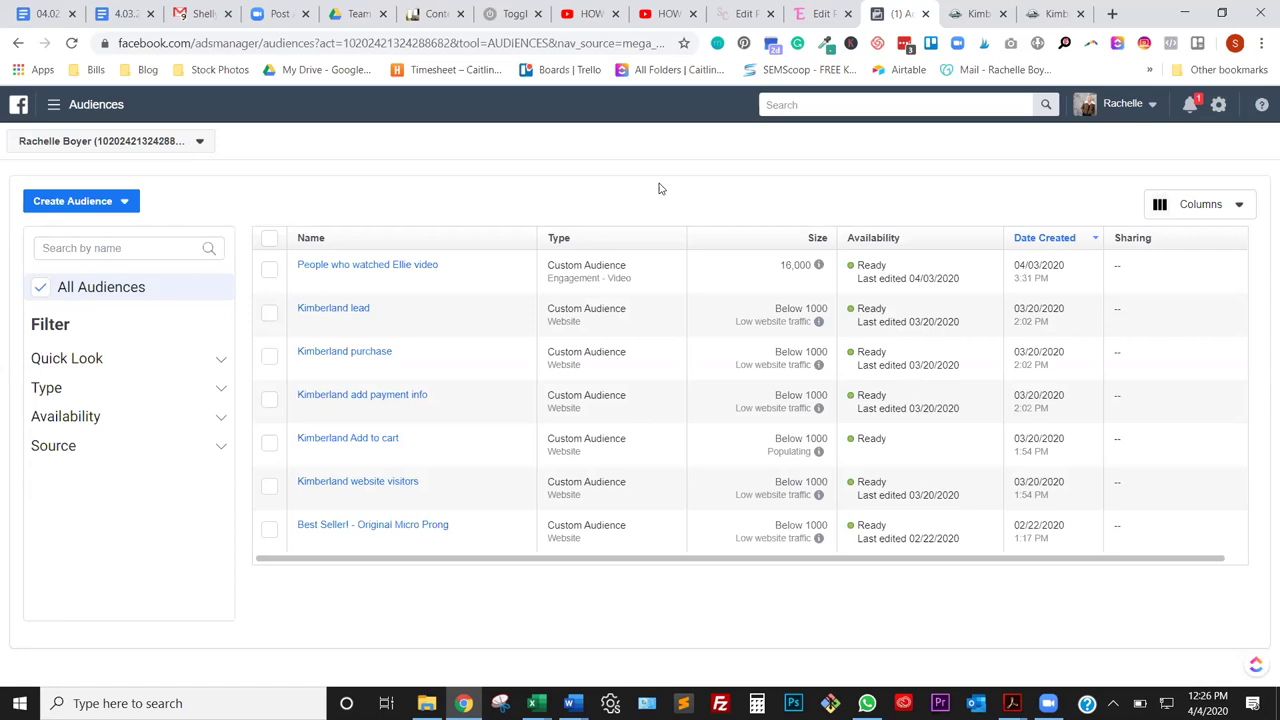
Look at the store's checkout page and its address, and return to the Facebook audience list
key(ctrl+9)
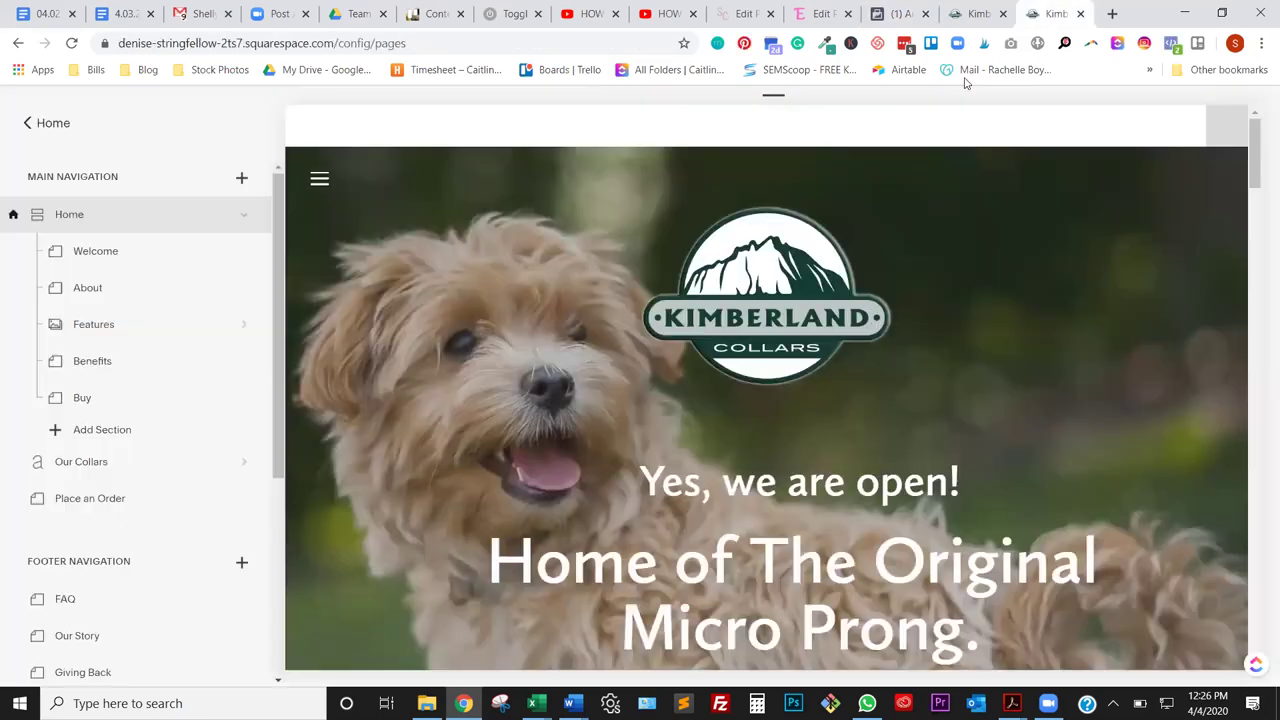
click(966, 16)
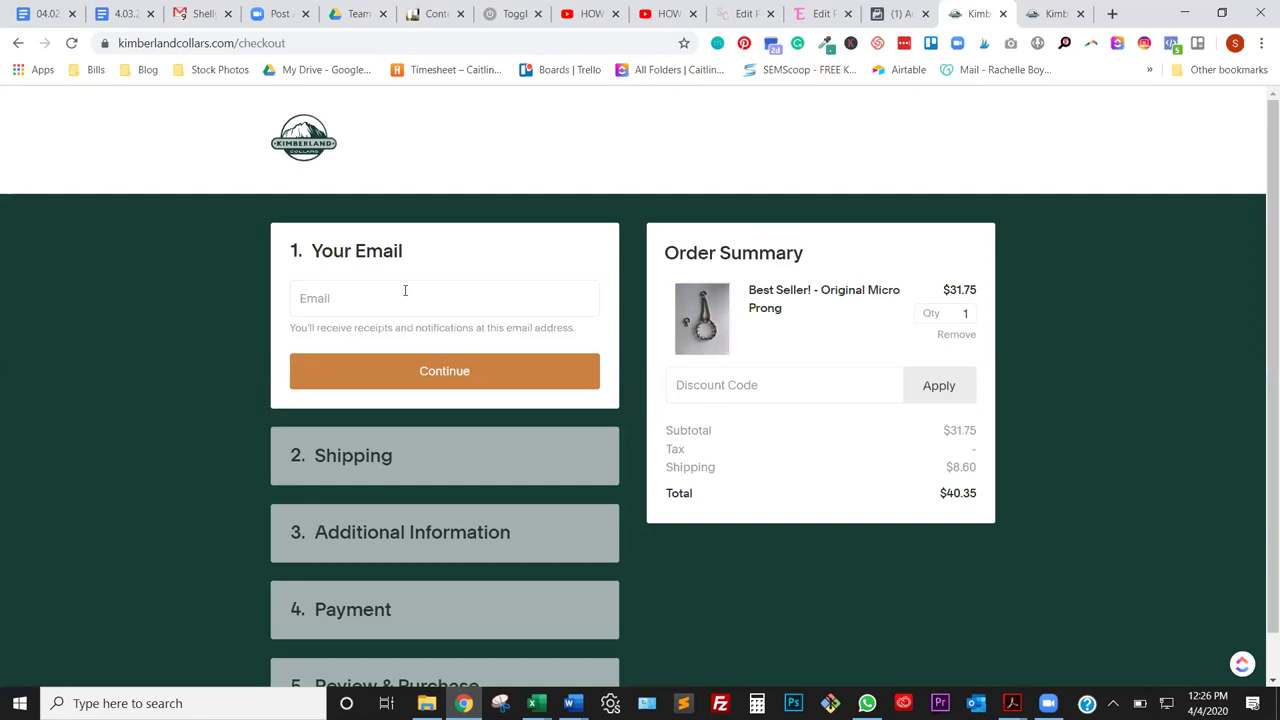
click(900, 14)
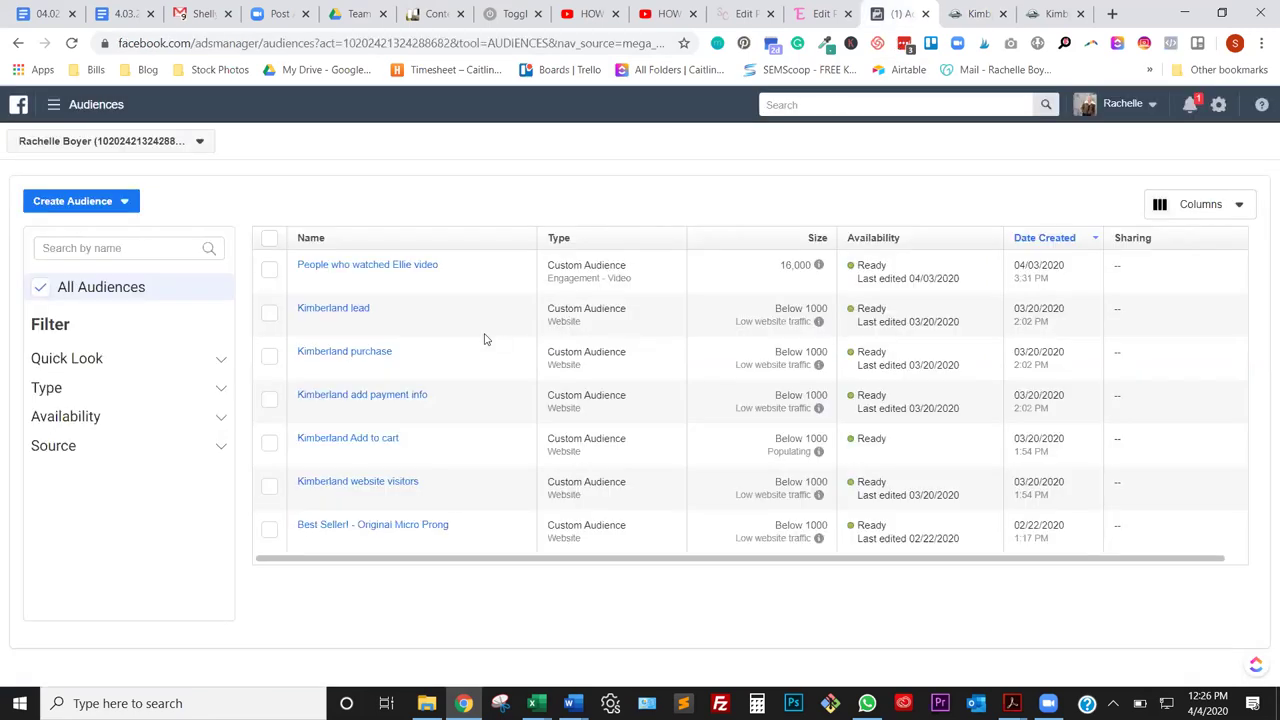
Edit the Kimberland add payment info audience to include people who visited specific web pages instead of the AddPaymentInfo event
click(413, 395)
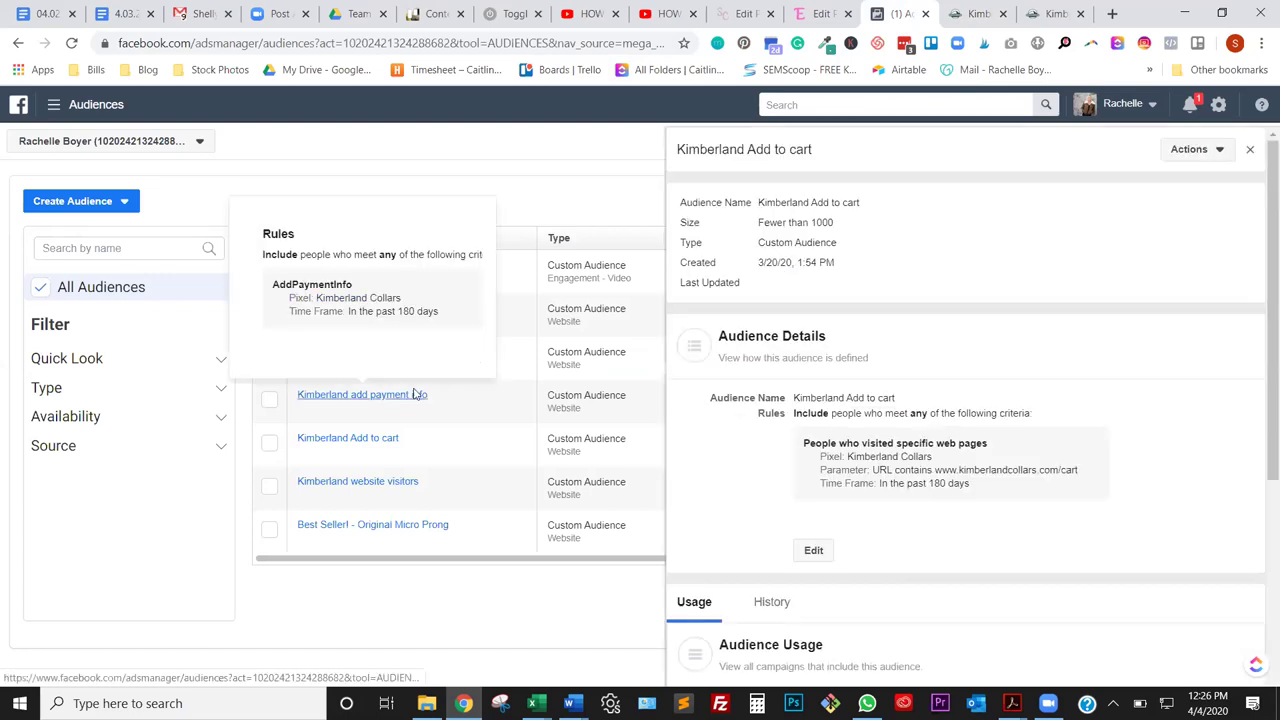
click(815, 540)
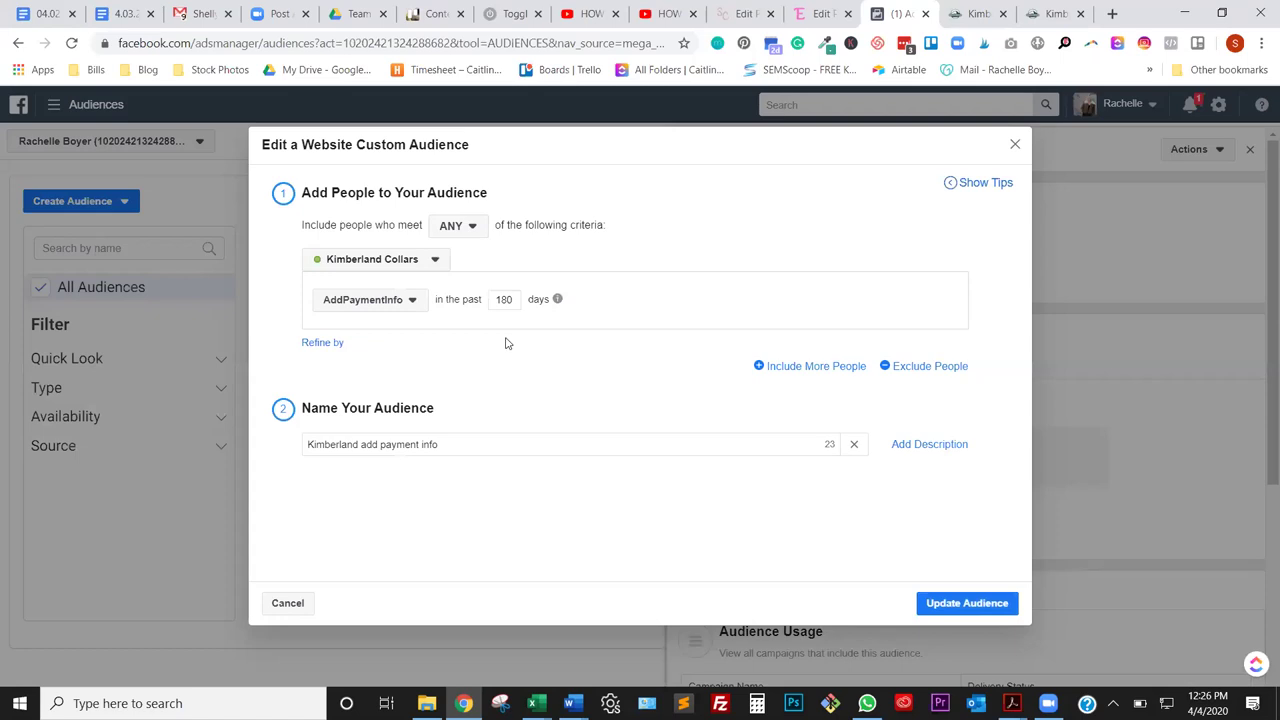
click(415, 305)
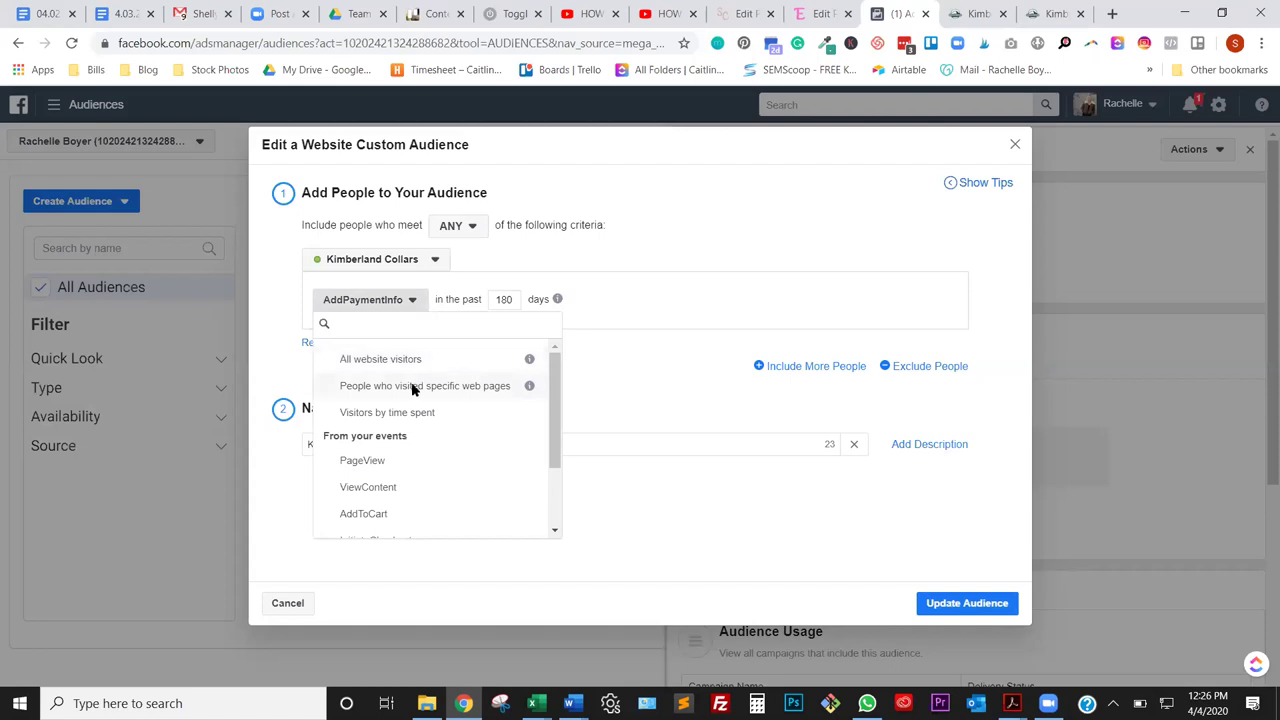
click(414, 386)
key(ctrl+Tab)
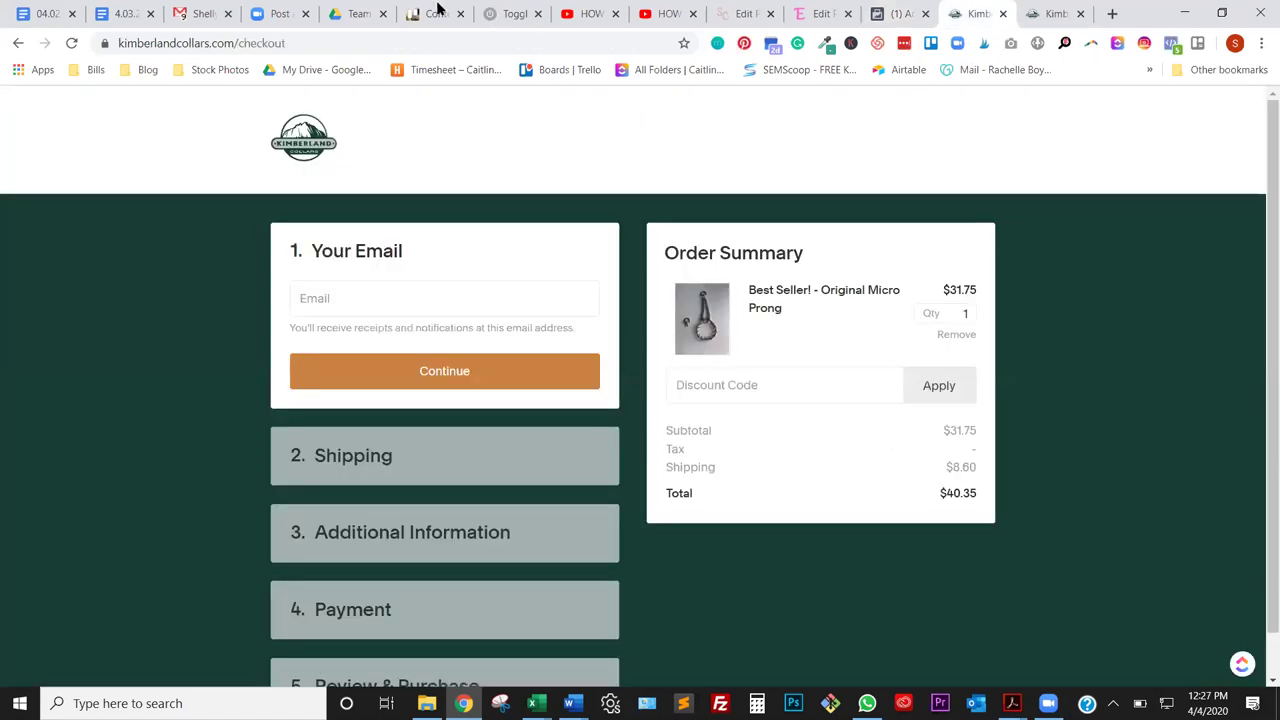
click(421, 45)
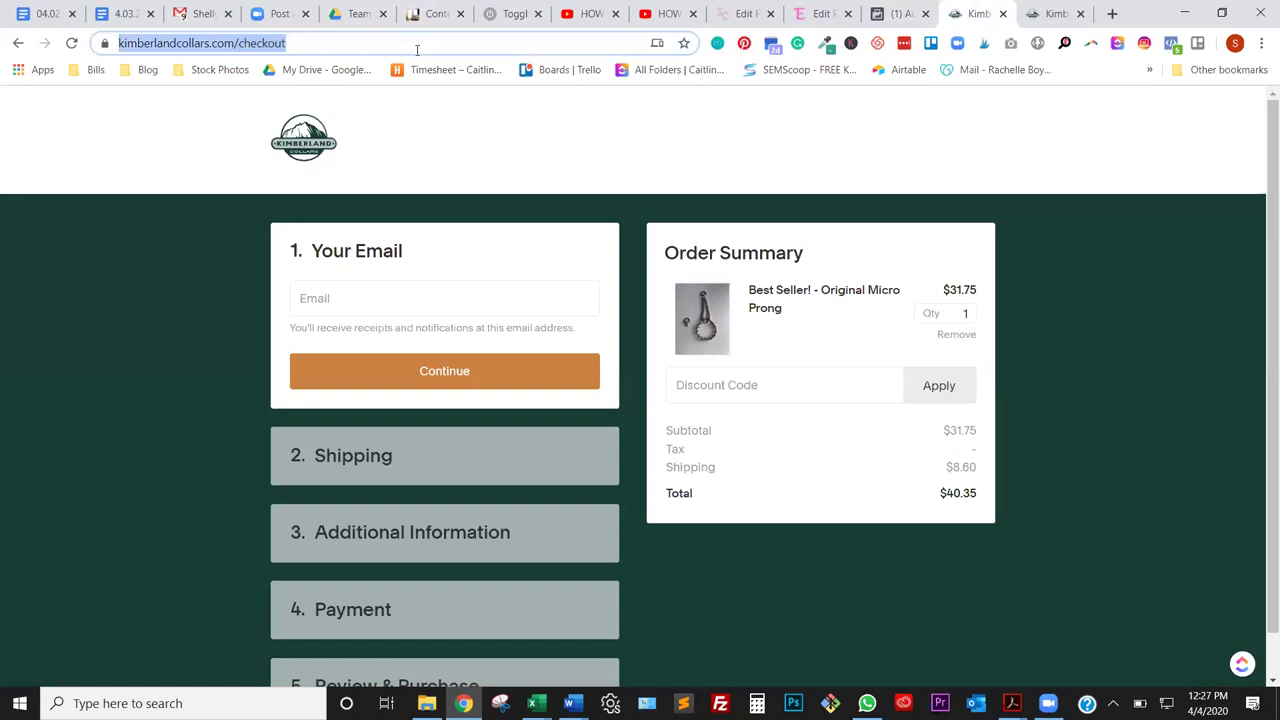
key(End)
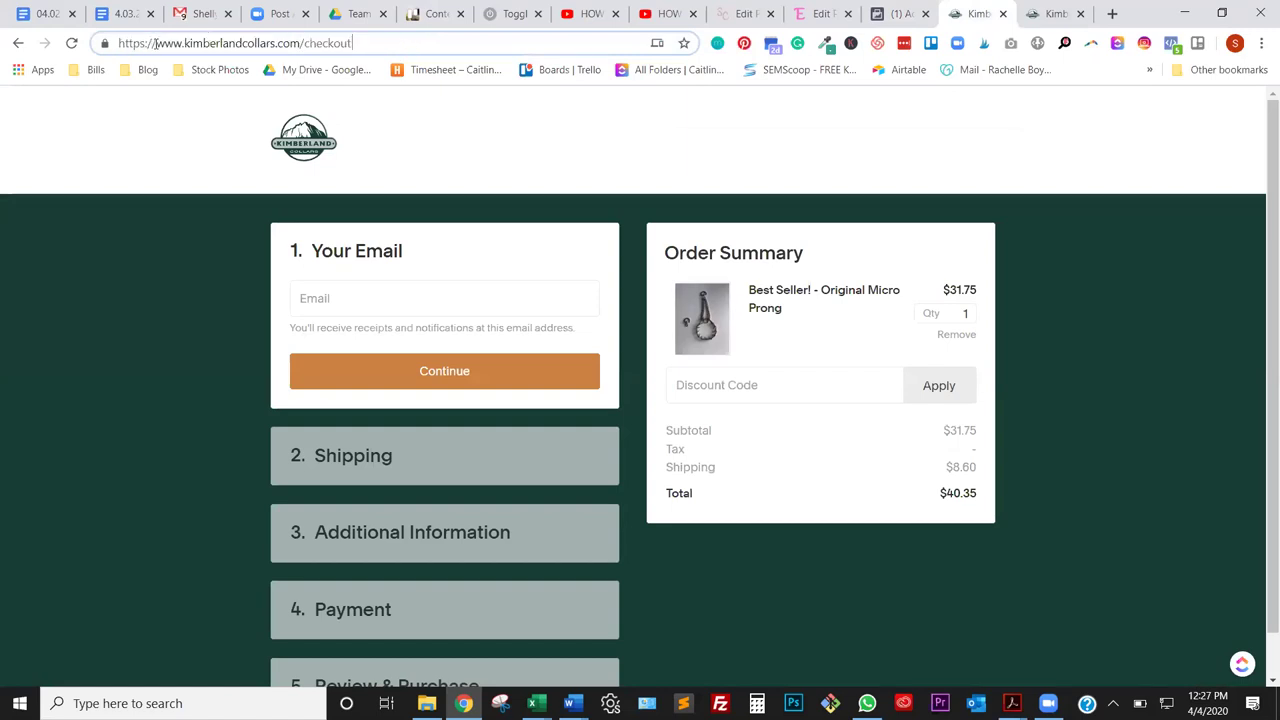
drag(155, 44, 417, 48)
key(ctrl+c)
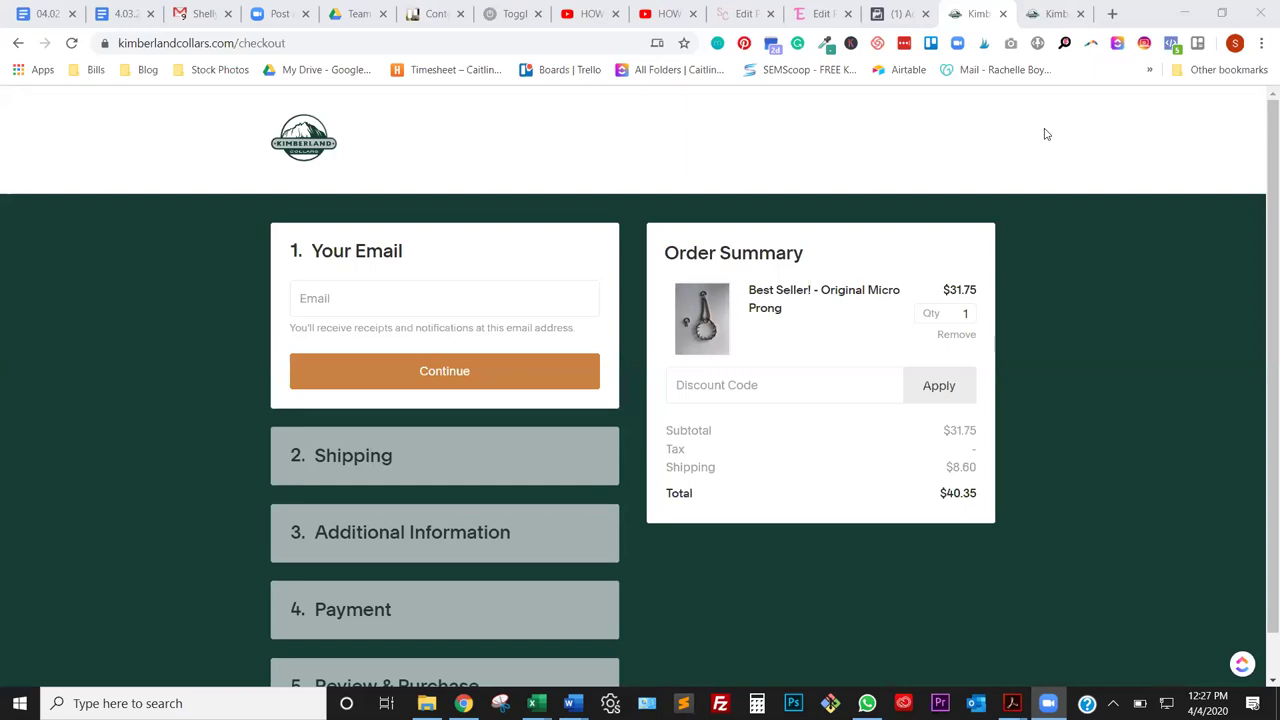
key(ctrl+shift+Tab)
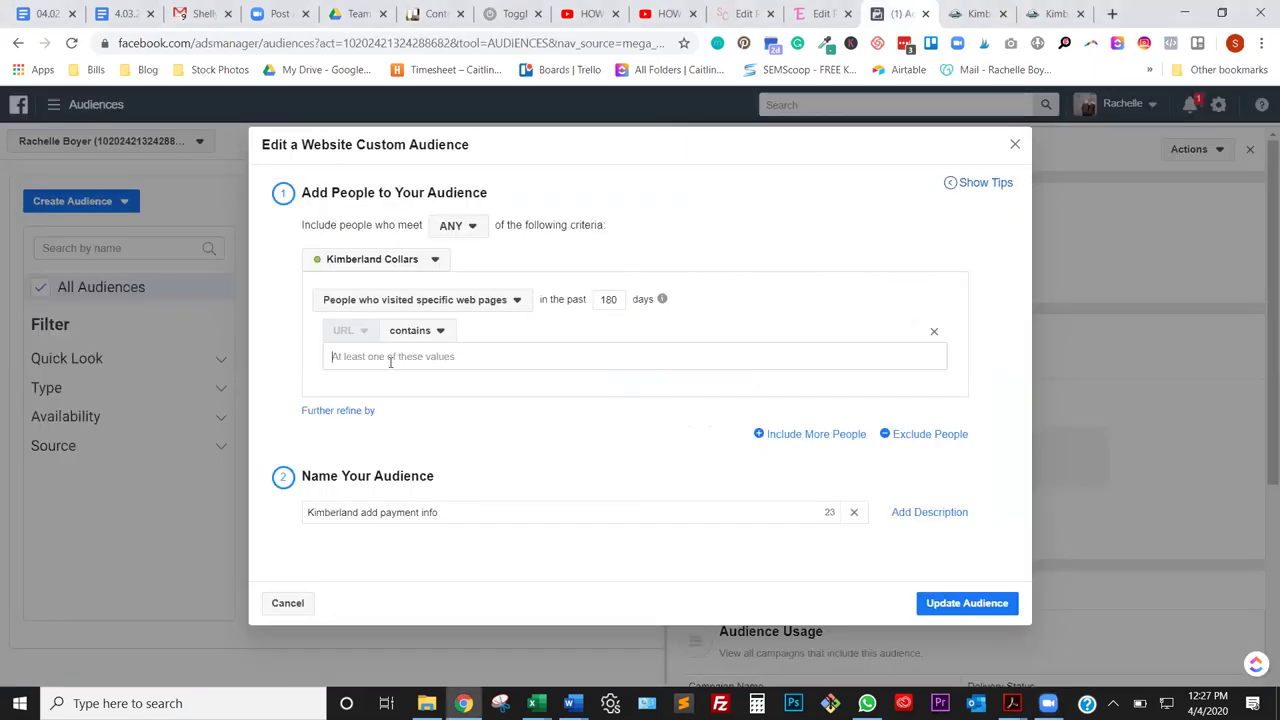
key(ctrl+v)
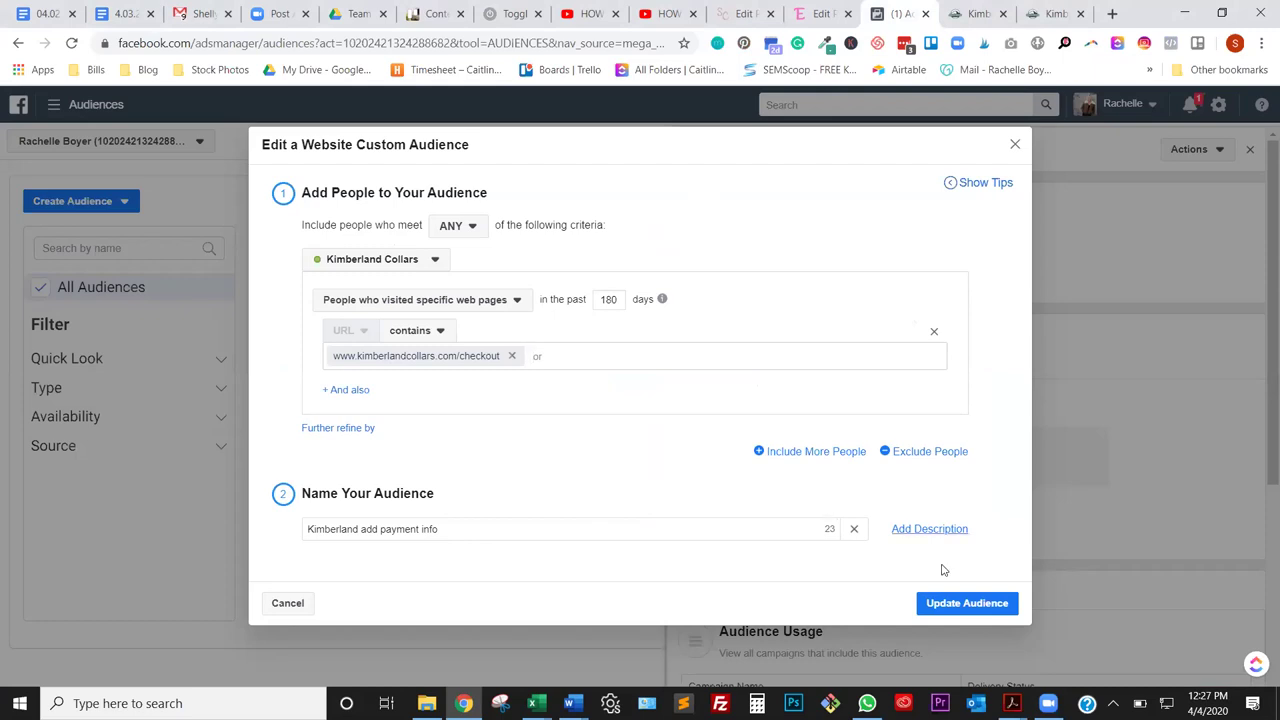
click(965, 606)
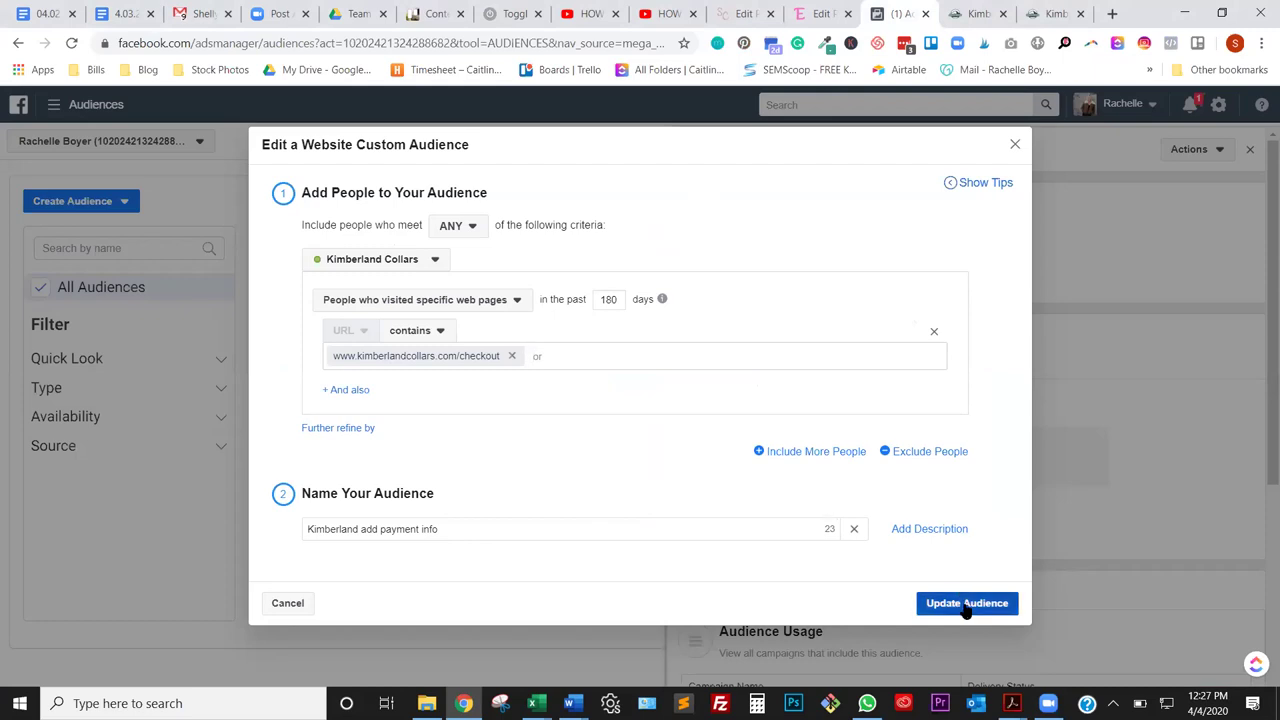
click(965, 606)
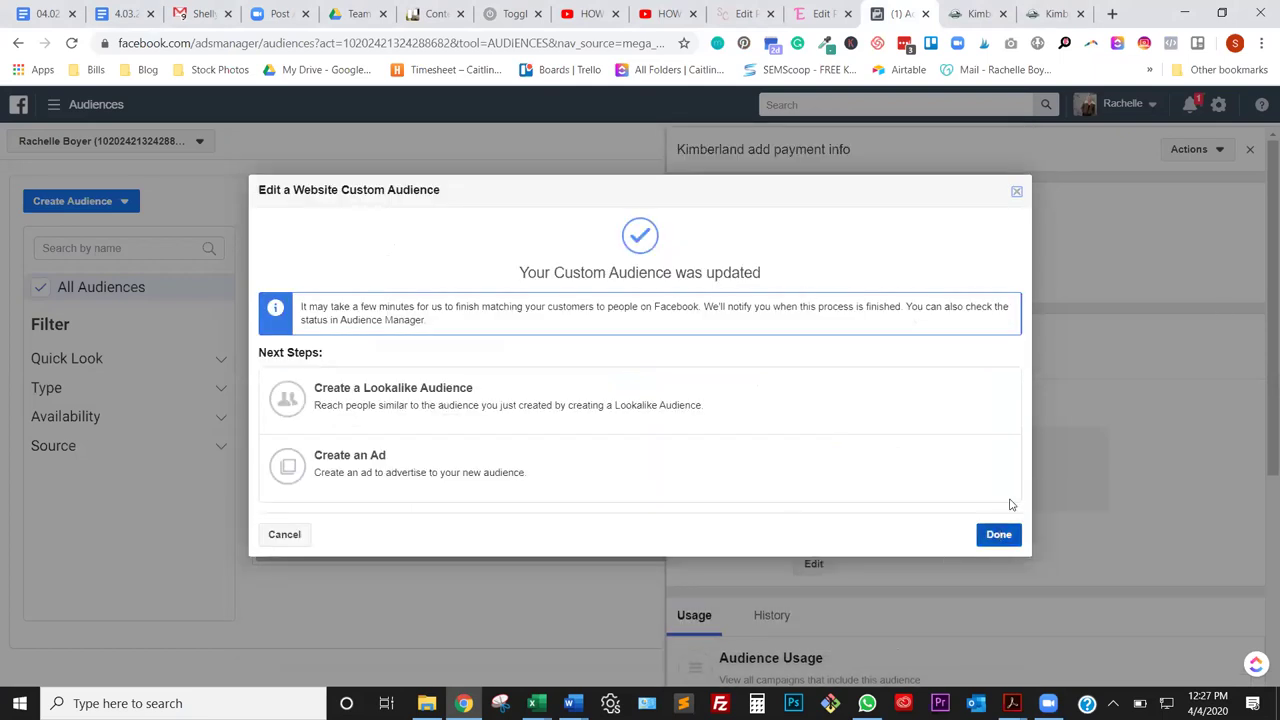
click(999, 534)
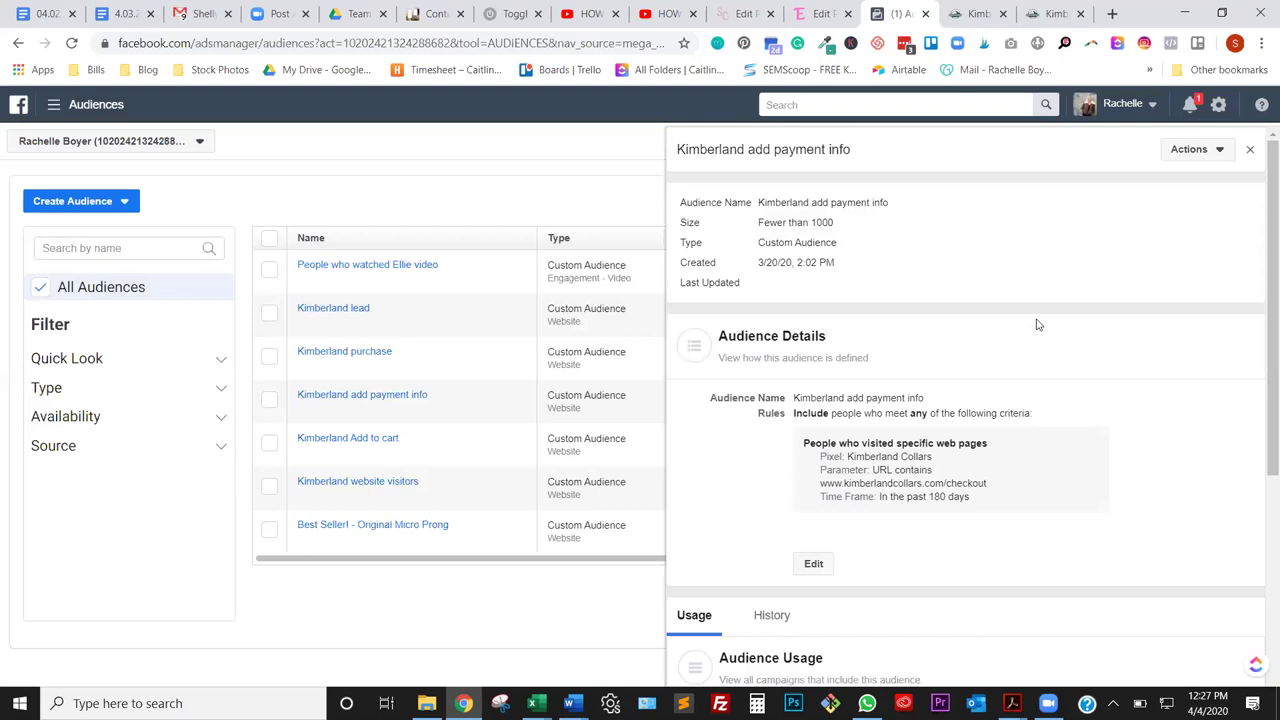
Rename the Kimberland add payment info audience as "Kimberland checkout", save the update and close its details
click(1219, 151)
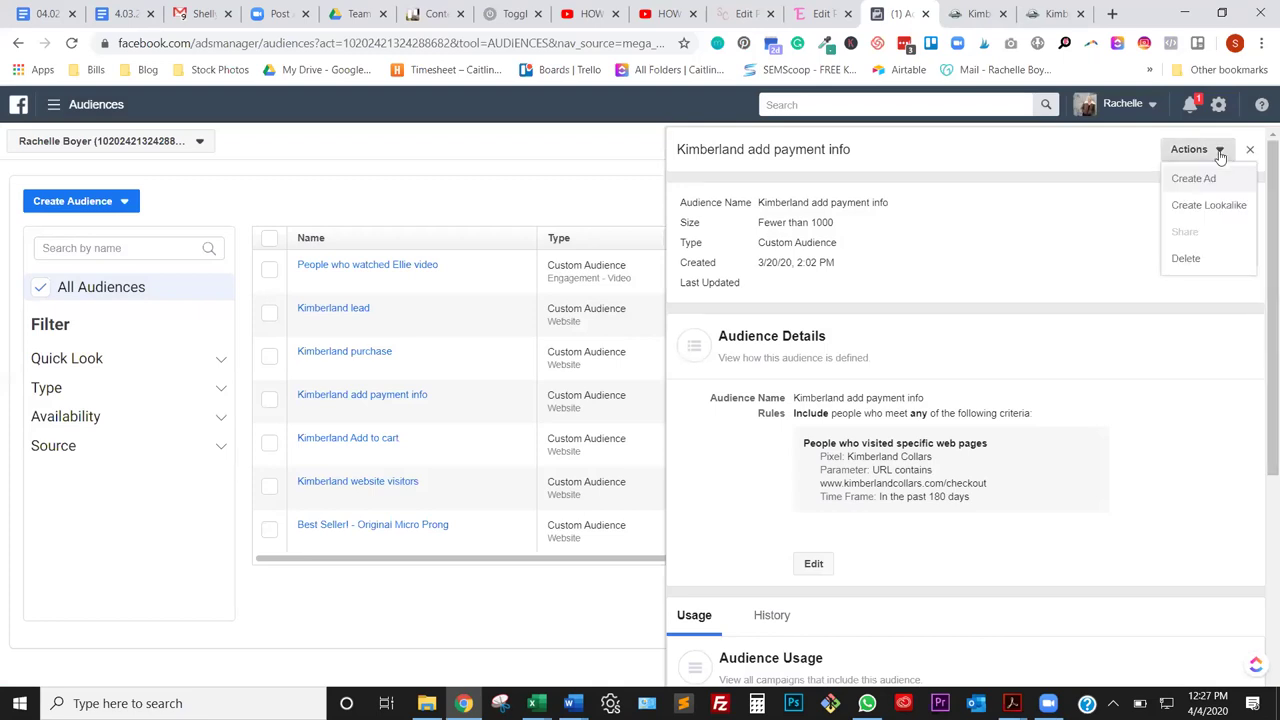
click(1177, 332)
click(816, 565)
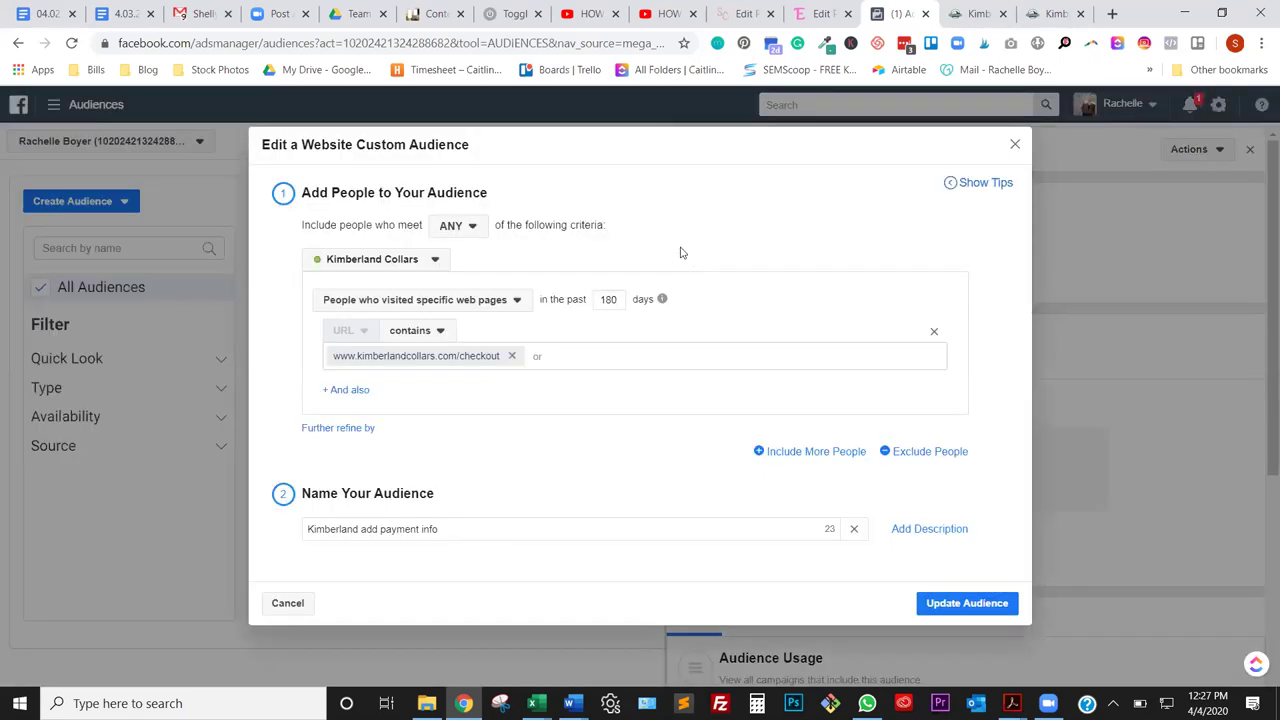
click(495, 512)
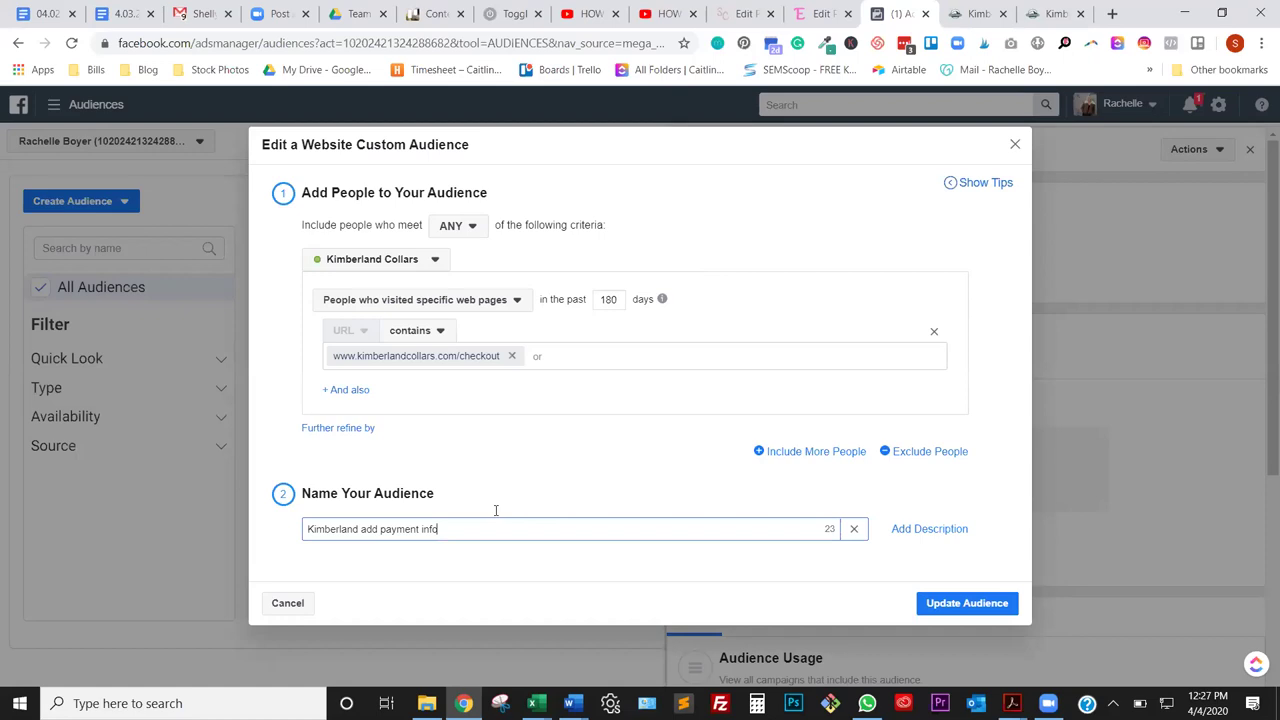
key(BackSpace)
key(BackSpace)
key(BackSpace)
key(BackSpace)
key(BackSpace)
key(BackSpace)
key(BackSpace)
key(BackSpace)
key(BackSpace)
key(BackSpace)
key(BackSpace)
key(BackSpace)
key(BackSpace)
key(BackSpace)
key(BackSpace)
key(BackSpace)
key(BackSpace)
text(checkout)
click(950, 605)
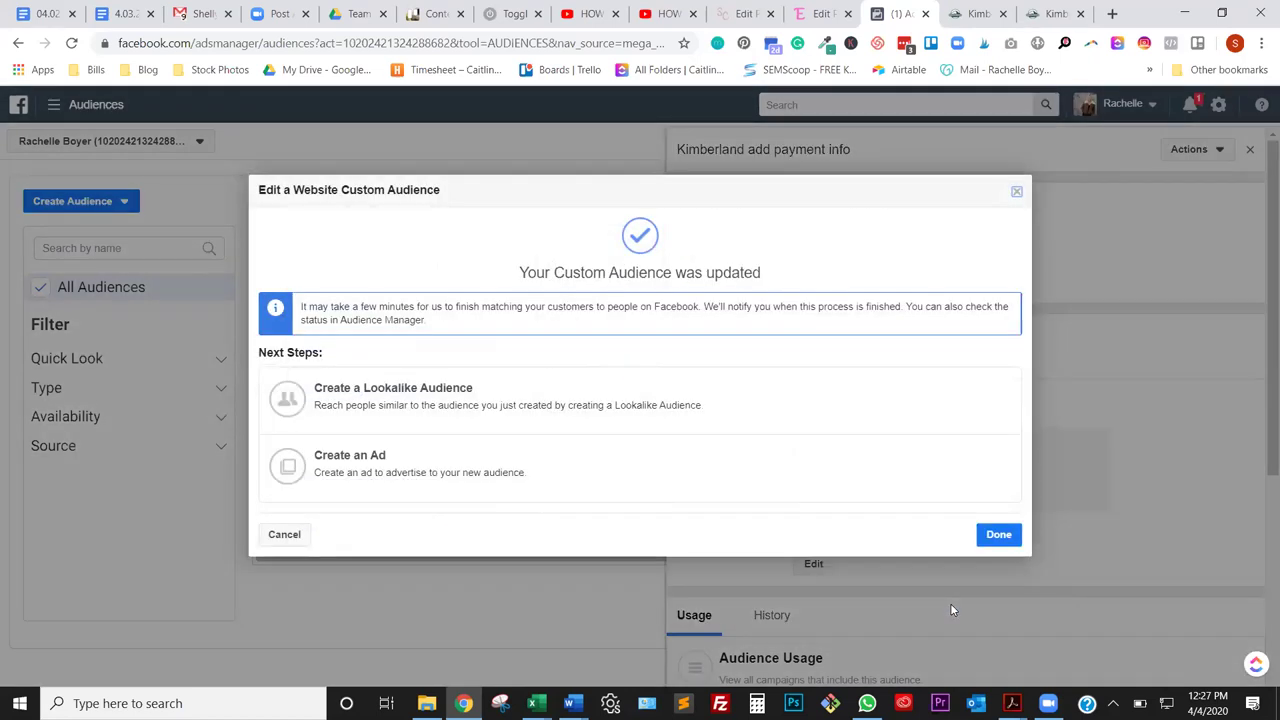
click(998, 534)
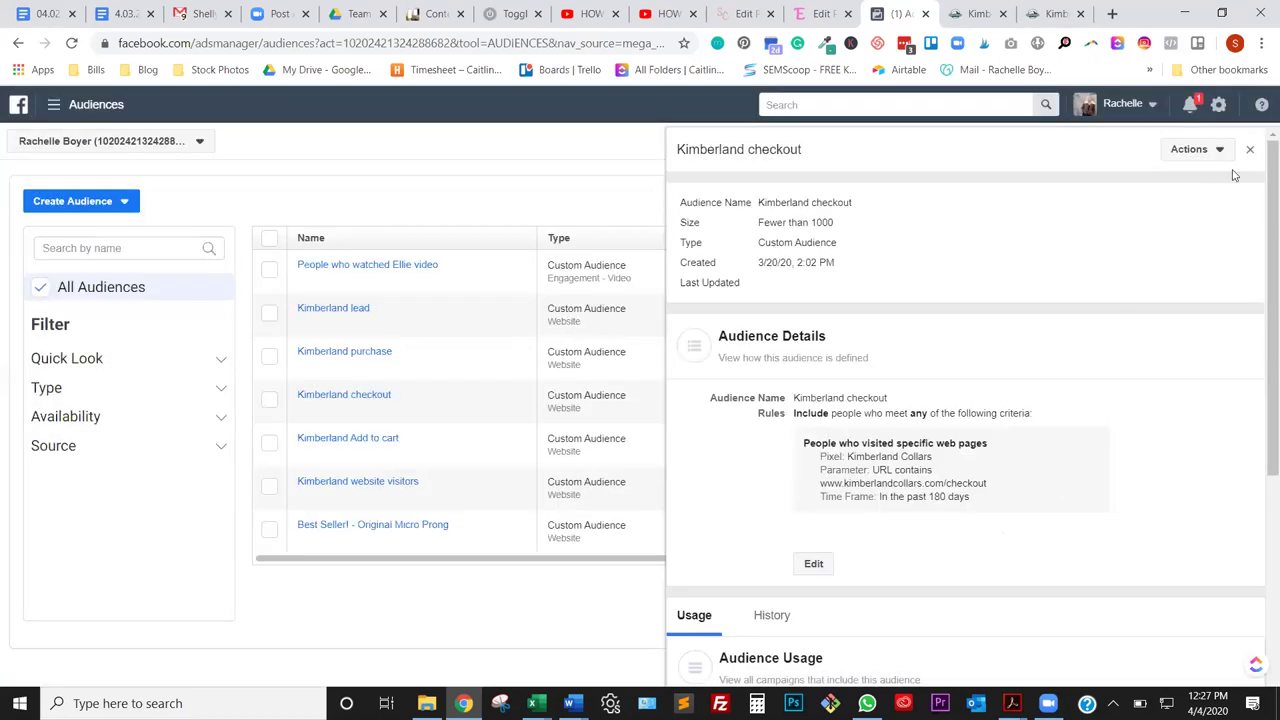
click(1249, 149)
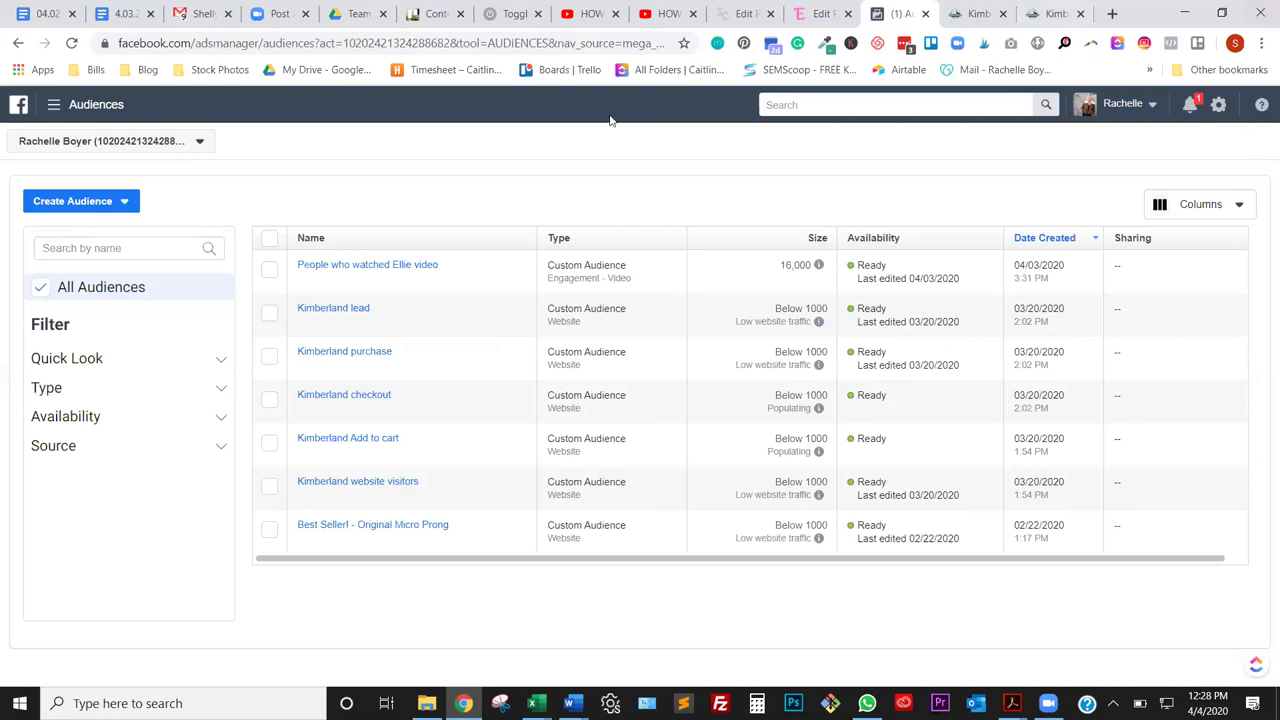
Review the rules of the Kimberland lead audience in the editor and close it without changes
click(352, 308)
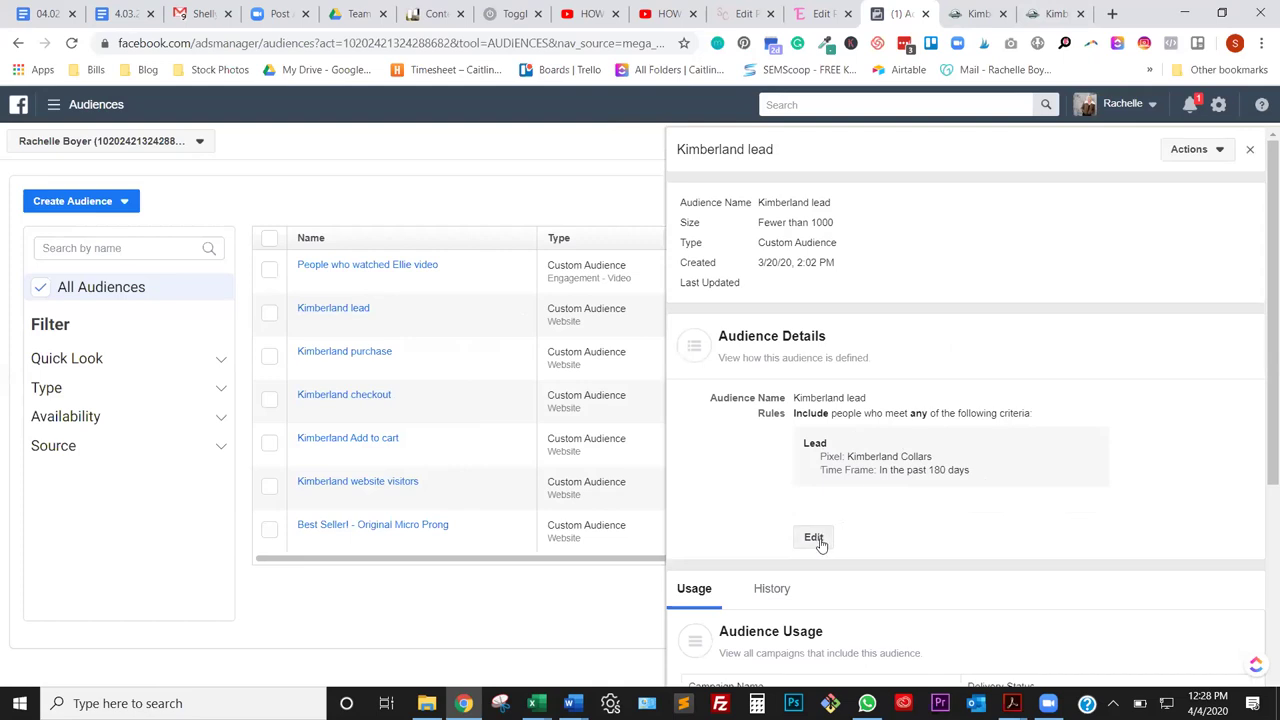
click(814, 537)
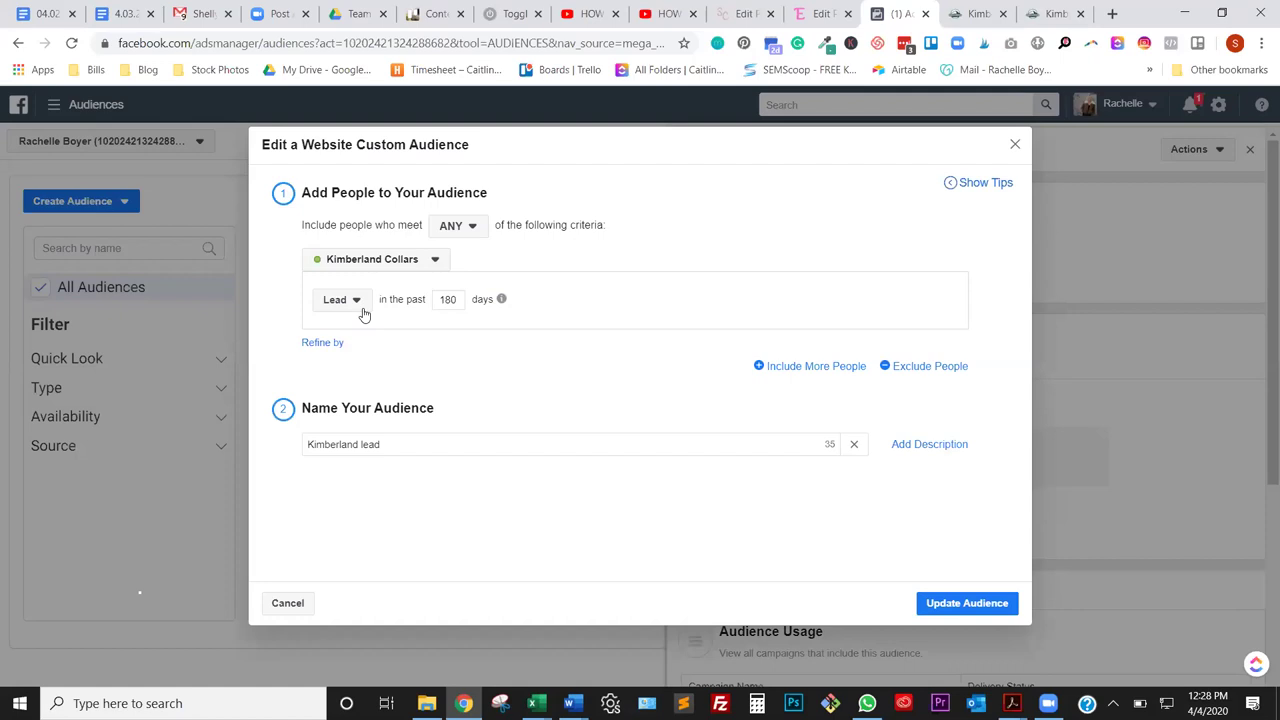
click(280, 605)
click(1250, 152)
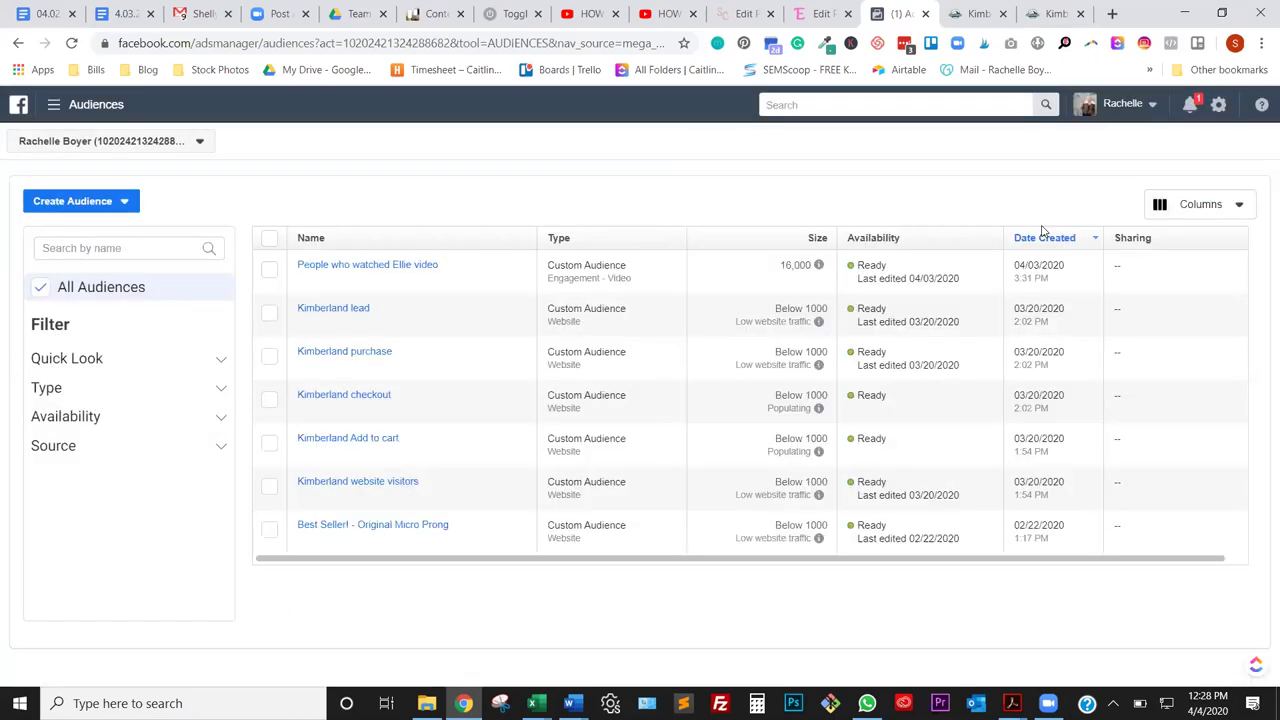
Delete the Kimberland lead audience from the audience list
click(269, 312)
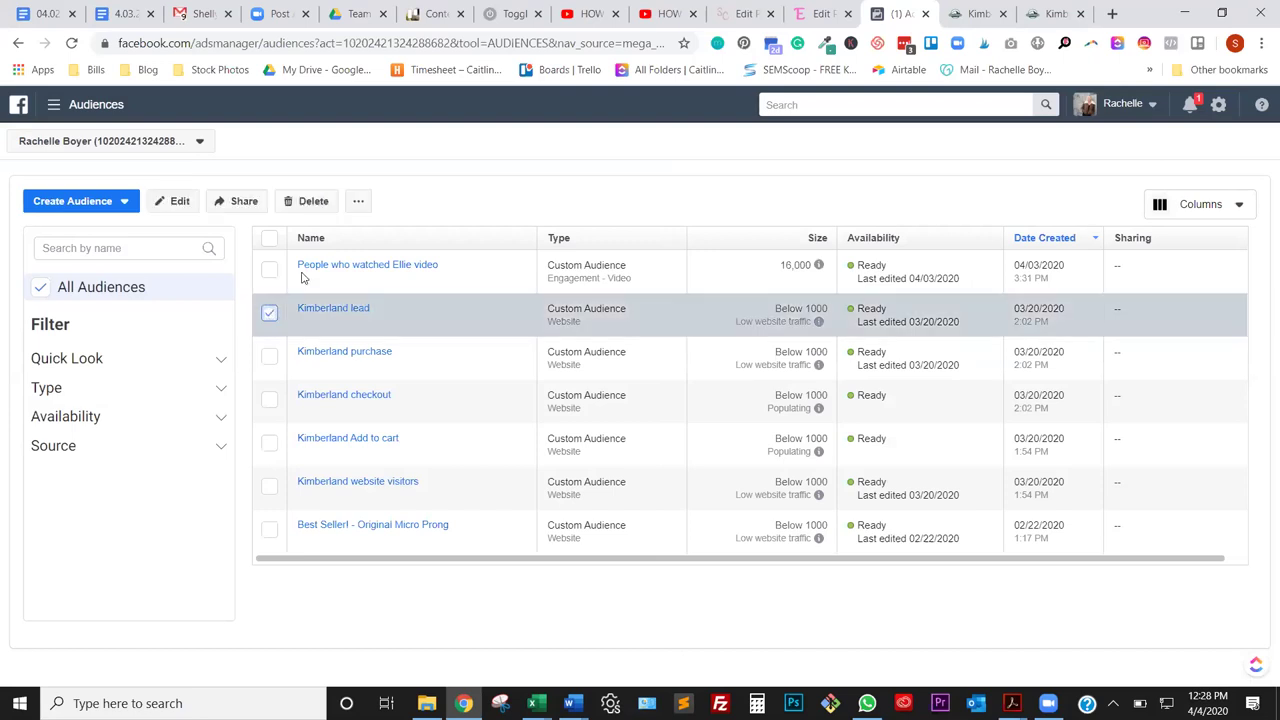
click(312, 203)
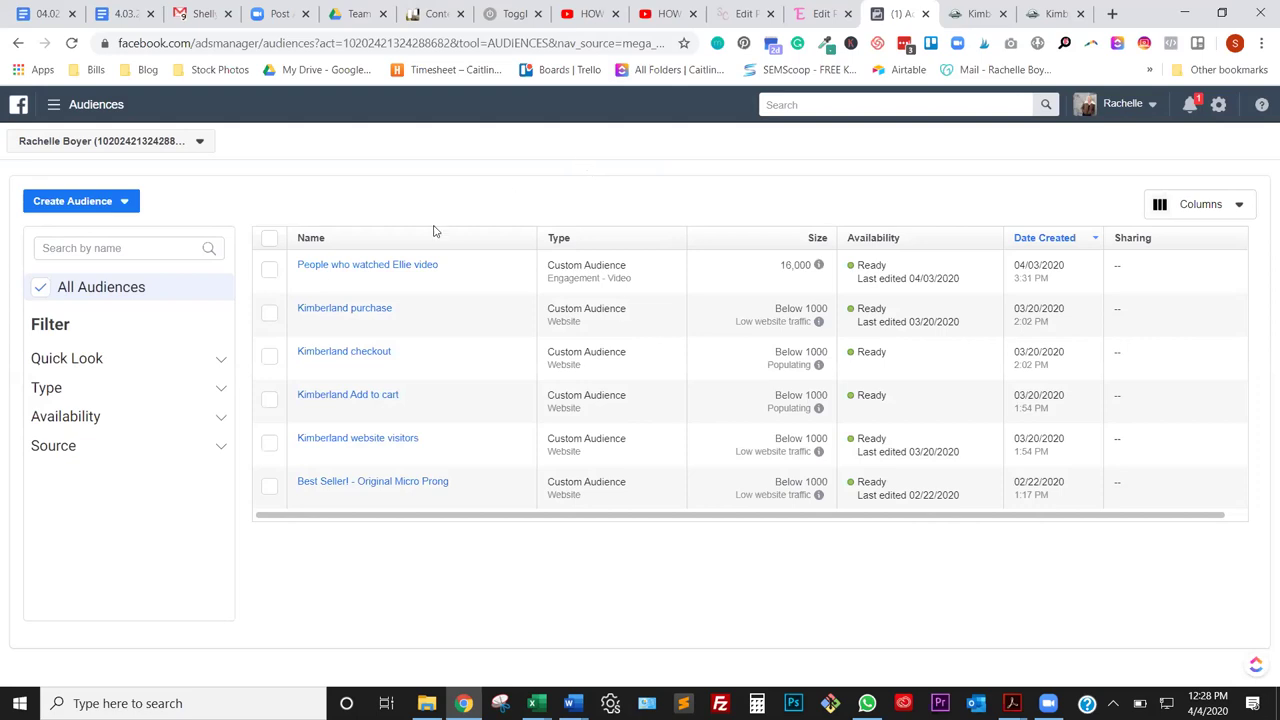
Rename the Ellie video audience as "People who watched 15 sec Ellie video", save the update and close its details
mouse_move(400, 264)
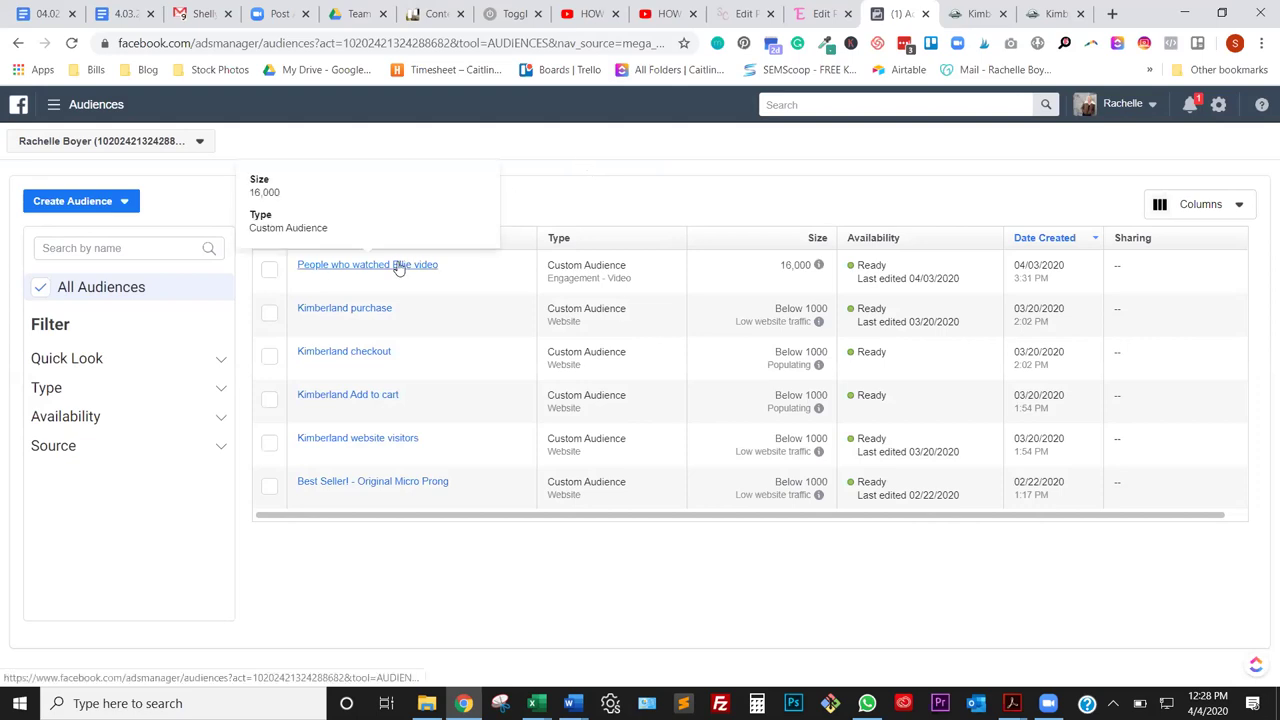
click(398, 265)
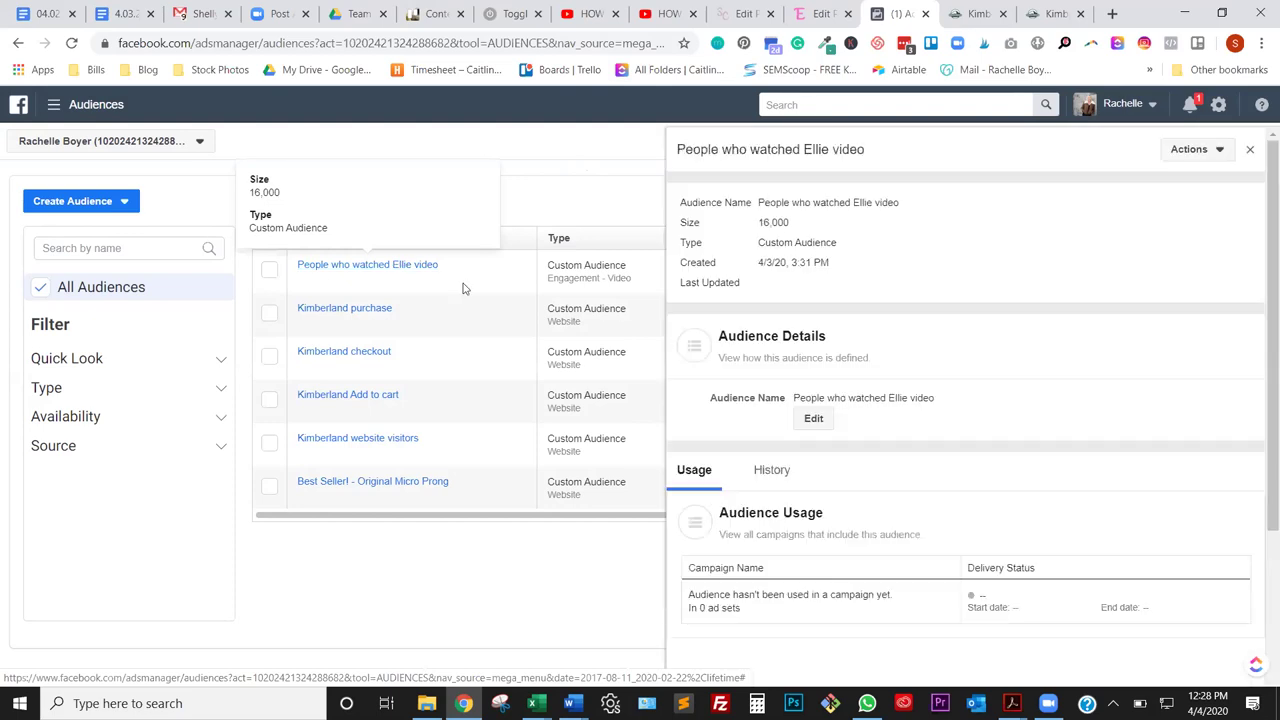
click(814, 420)
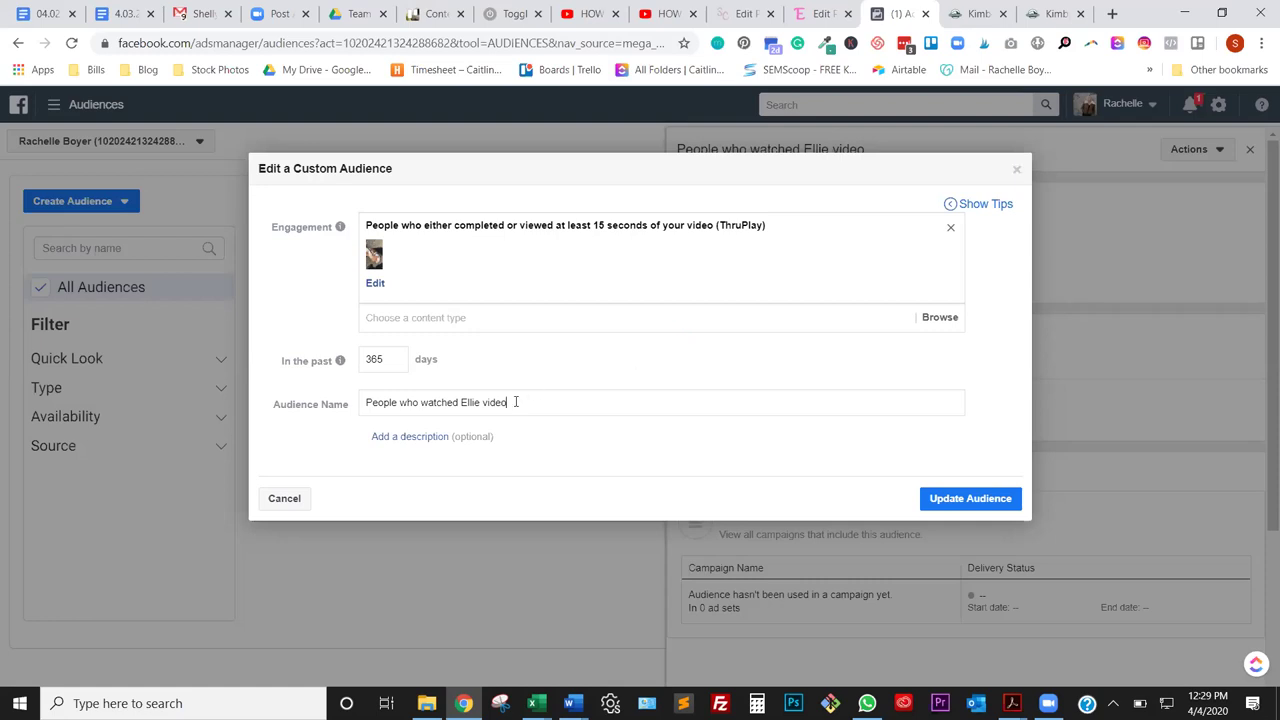
click(457, 404)
text(15 sec)
click(947, 497)
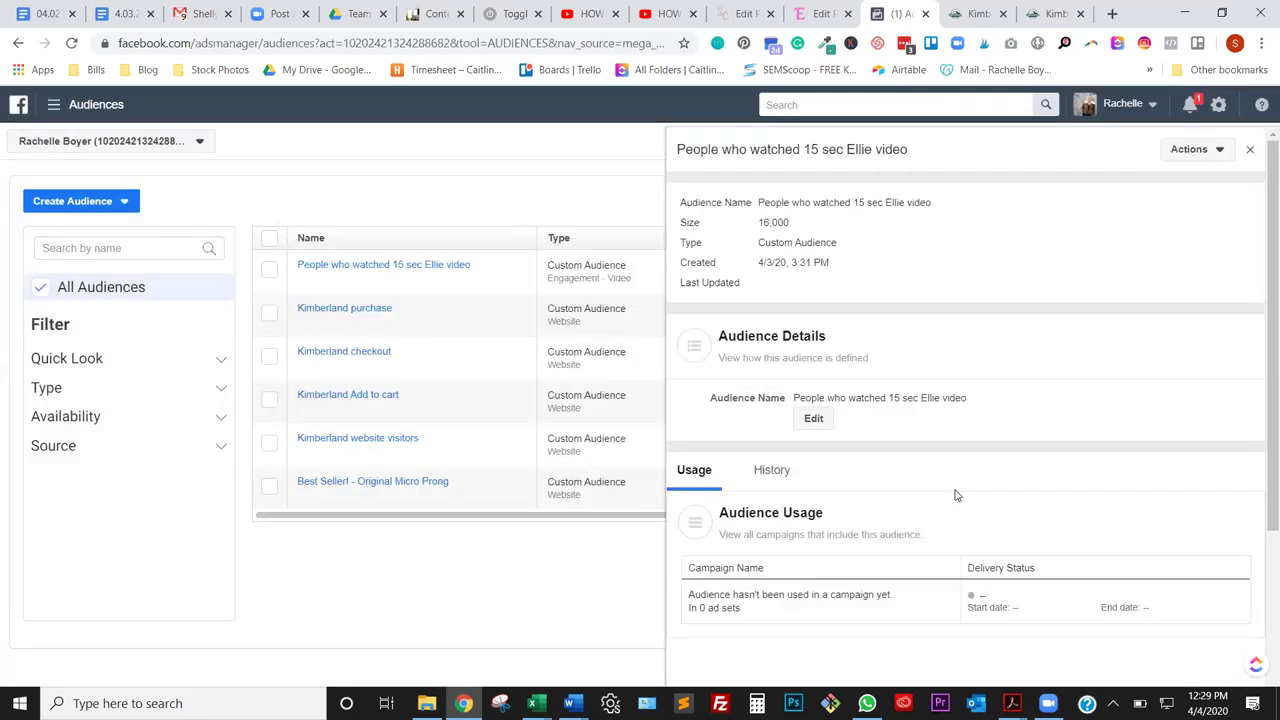
click(1250, 150)
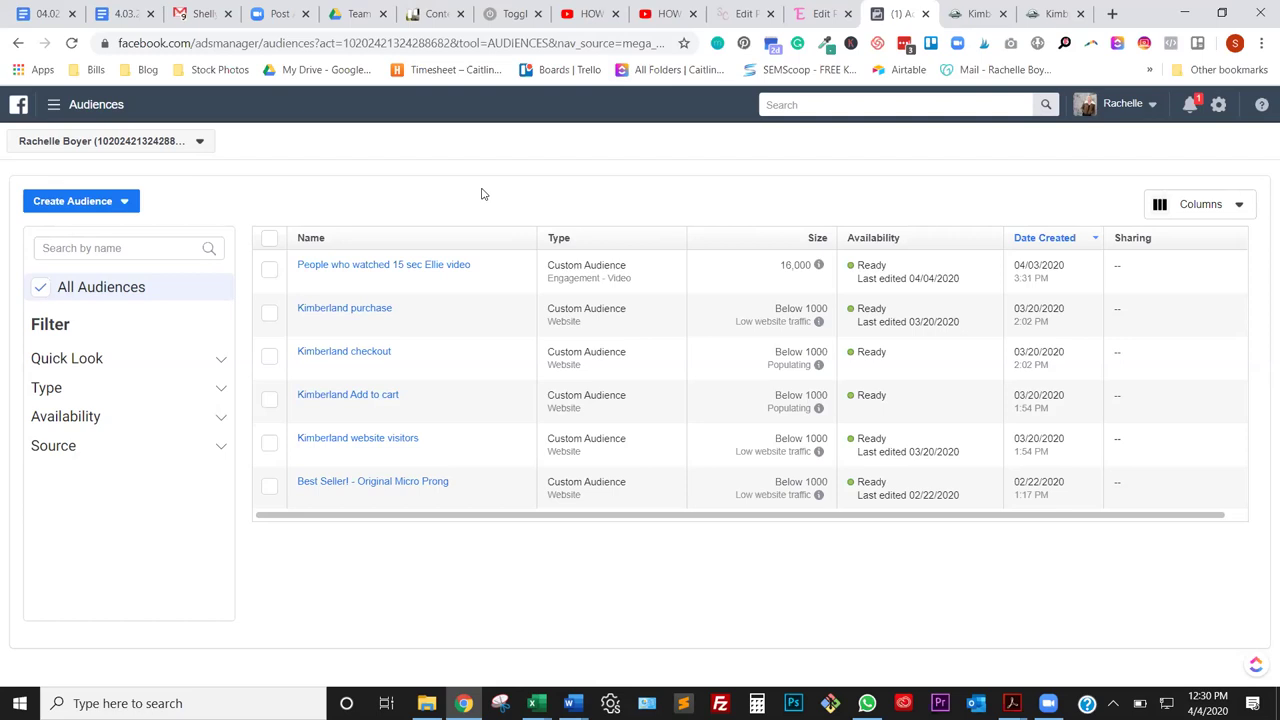
Start a new campaign in Ads Manager, discard the unfinished Conversion ad 4/3/20 draft and review the available marketing objectives
click(54, 106)
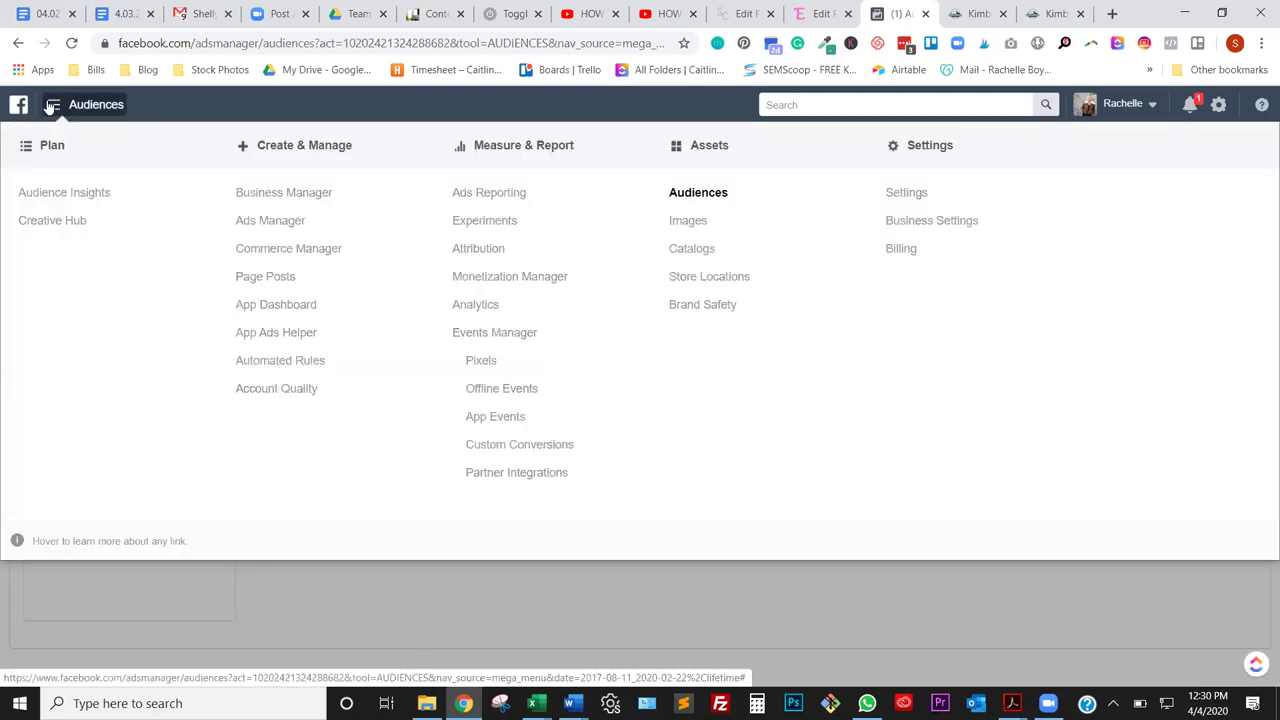
click(256, 222)
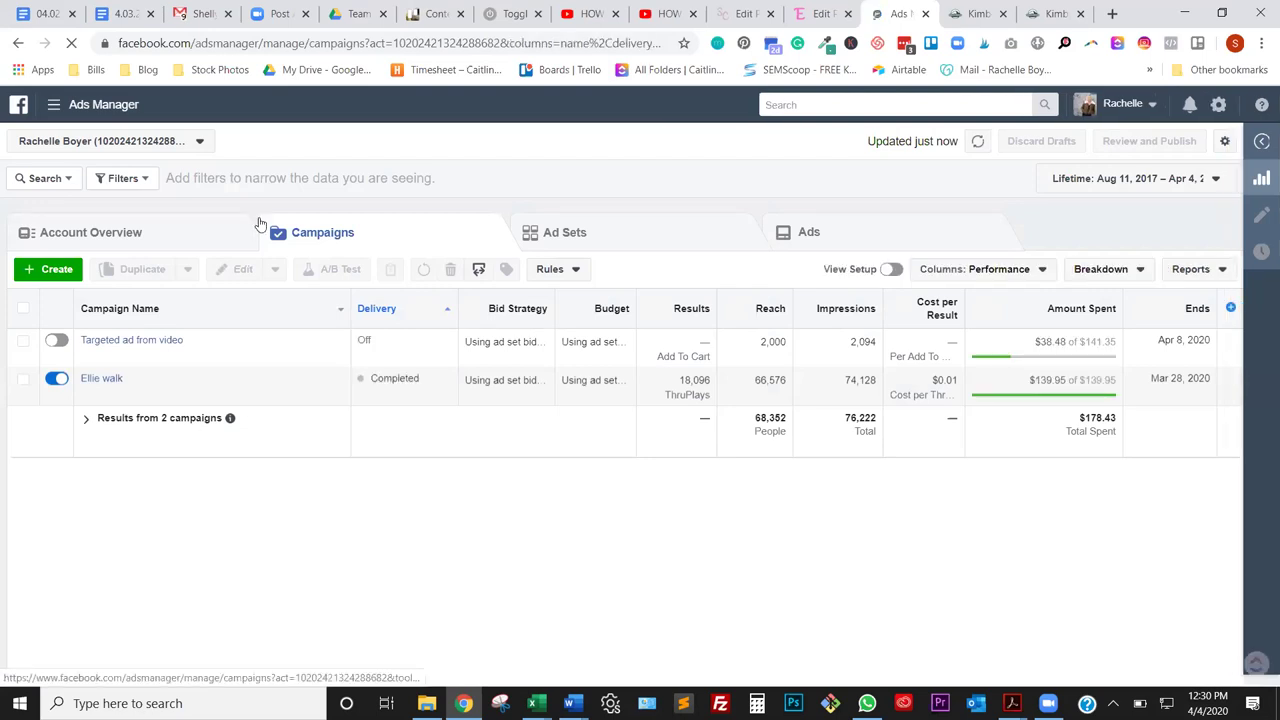
click(50, 272)
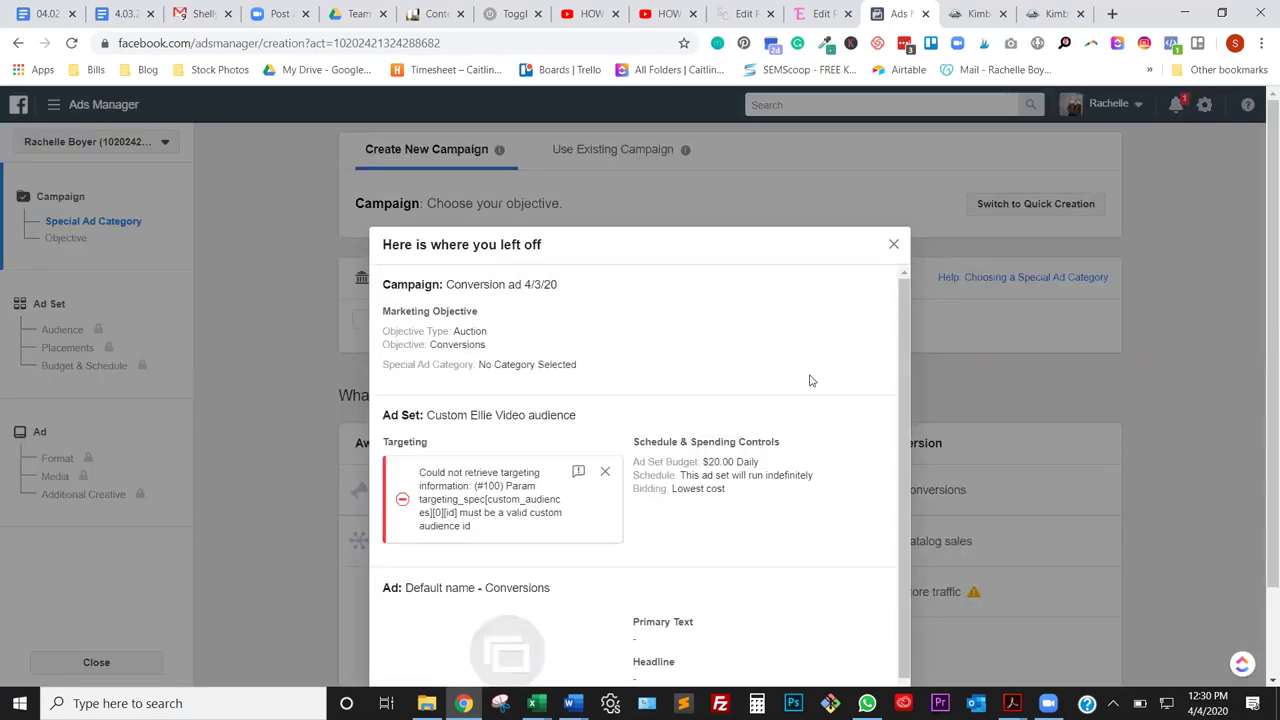
scroll(810, 378, down, 1)
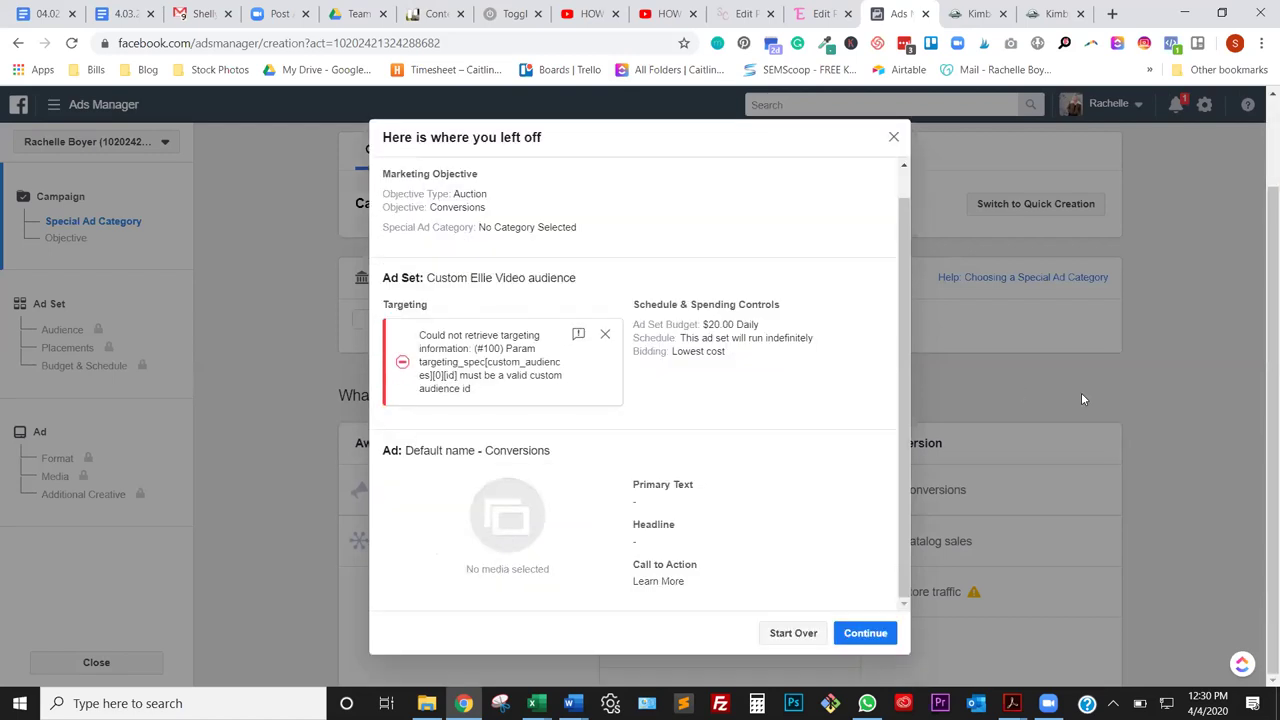
click(797, 637)
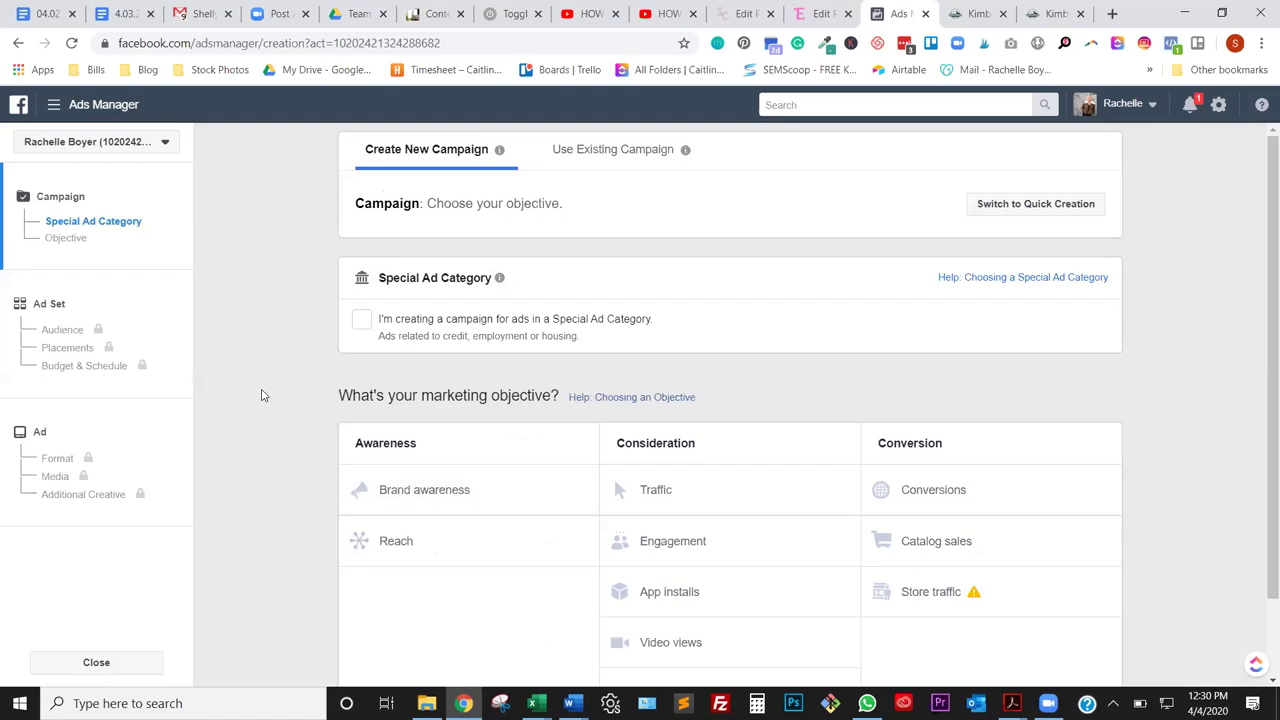
scroll(261, 395, down, 1)
scroll(261, 395, up, 1)
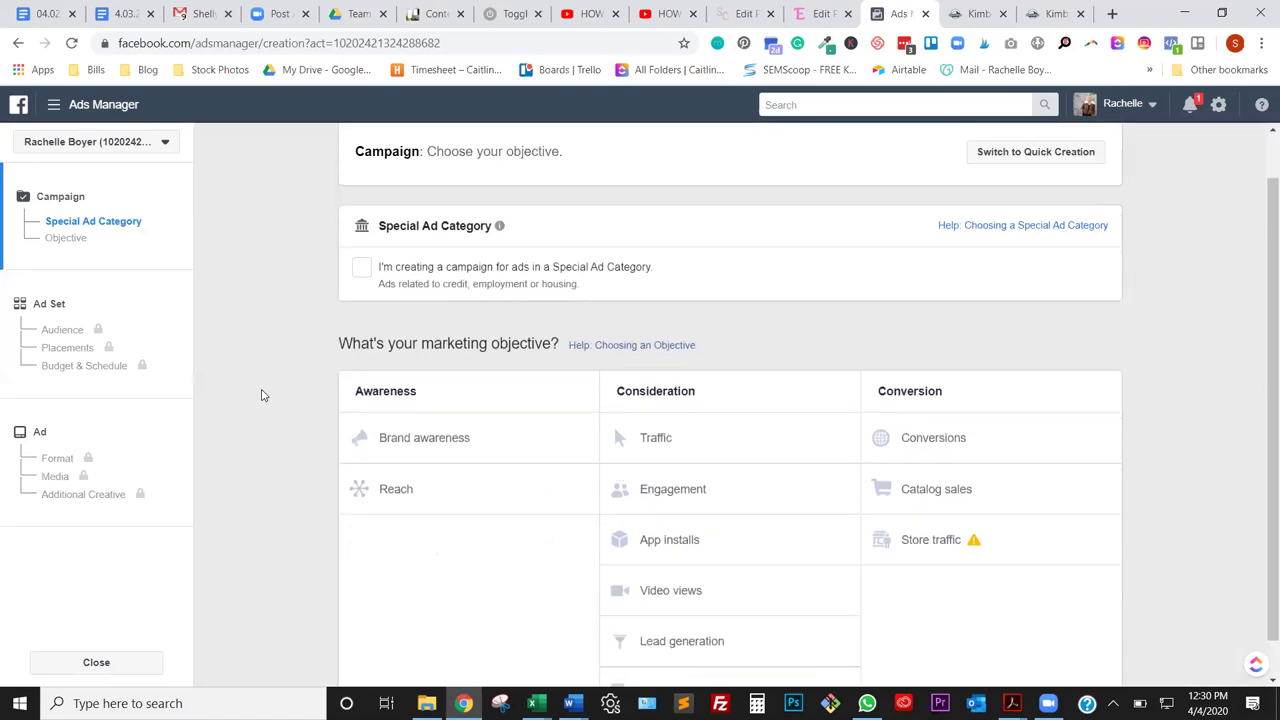
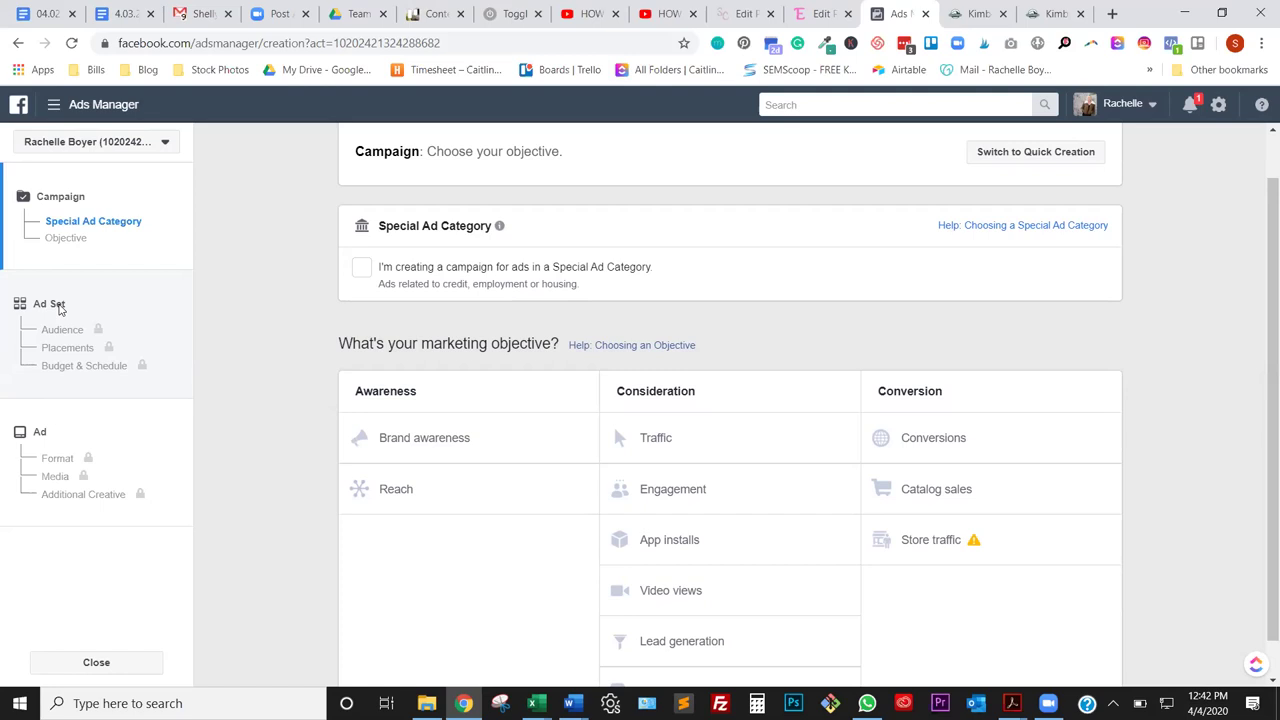
Return to the campaign list and open the Ellie walk campaign's "Ellie walk video view" ad set in the editor
click(55, 104)
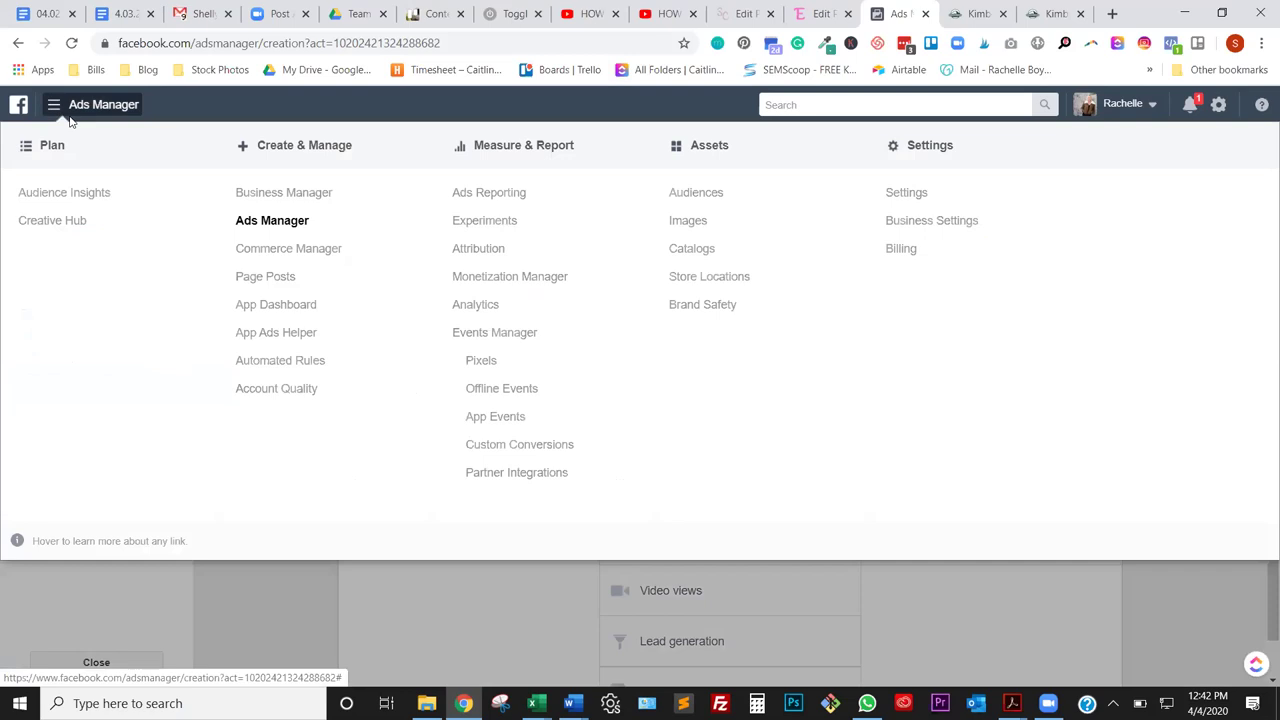
click(275, 220)
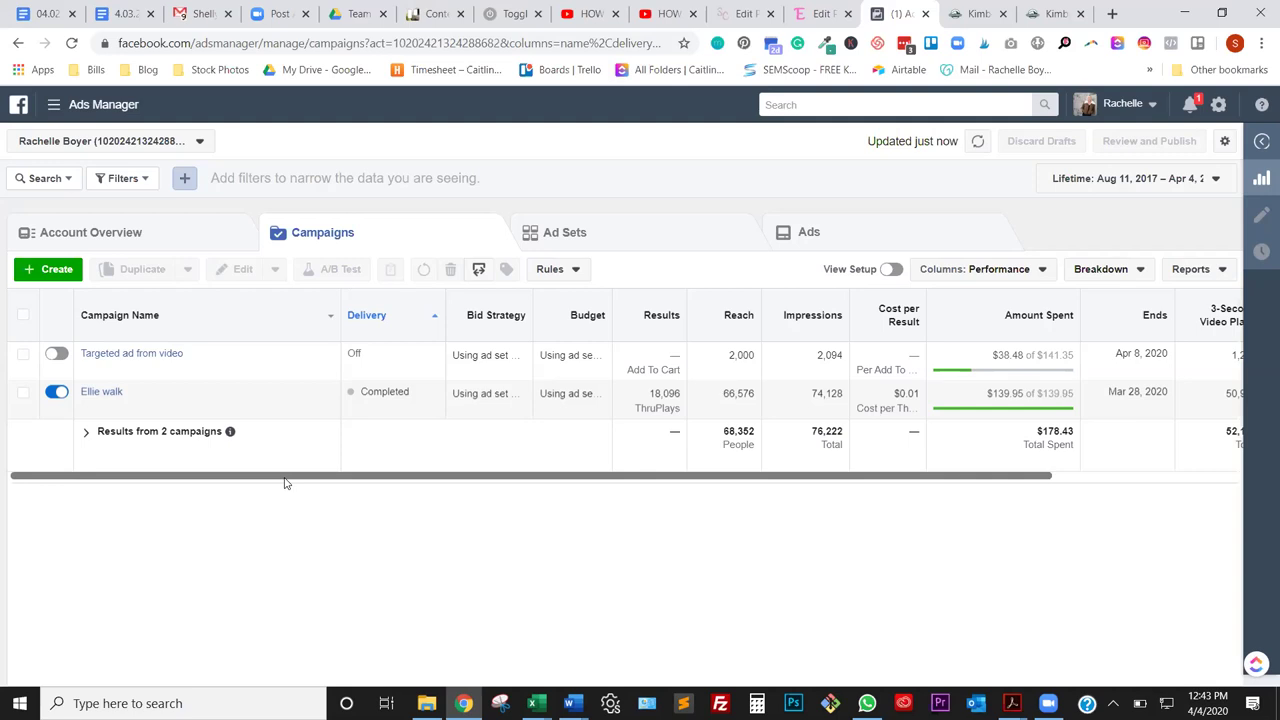
mouse_move(130, 395)
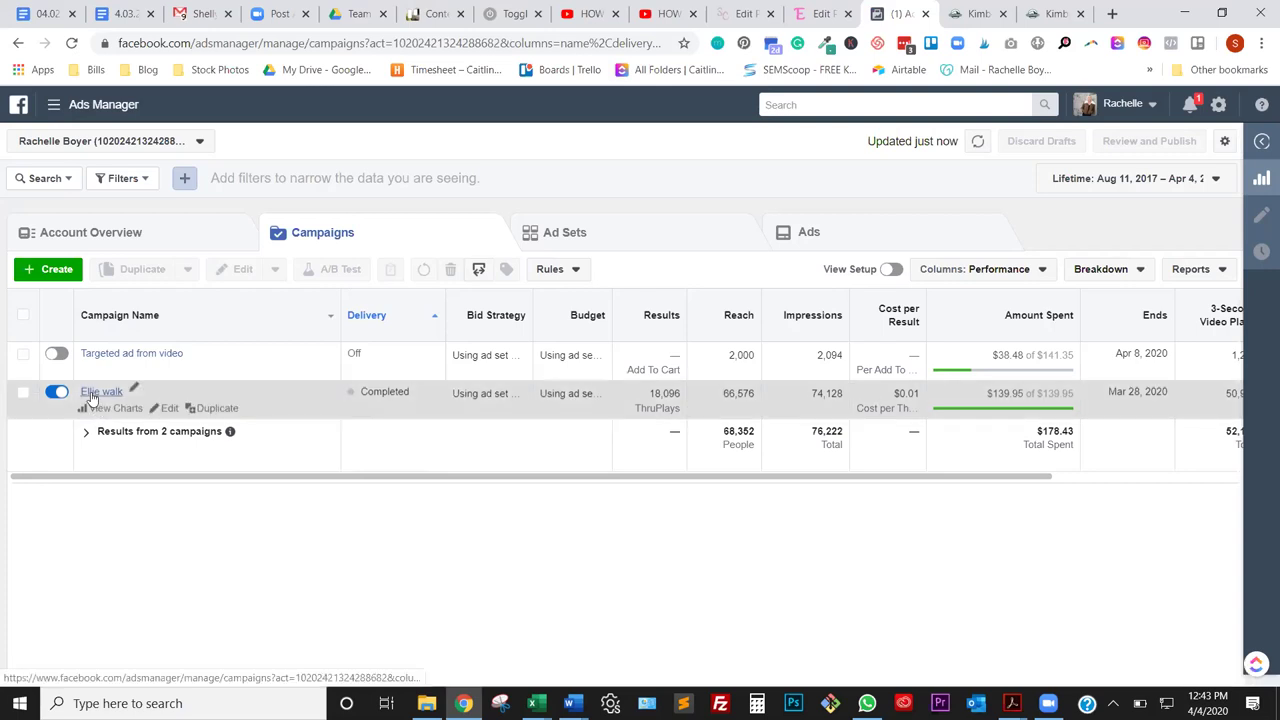
click(22, 394)
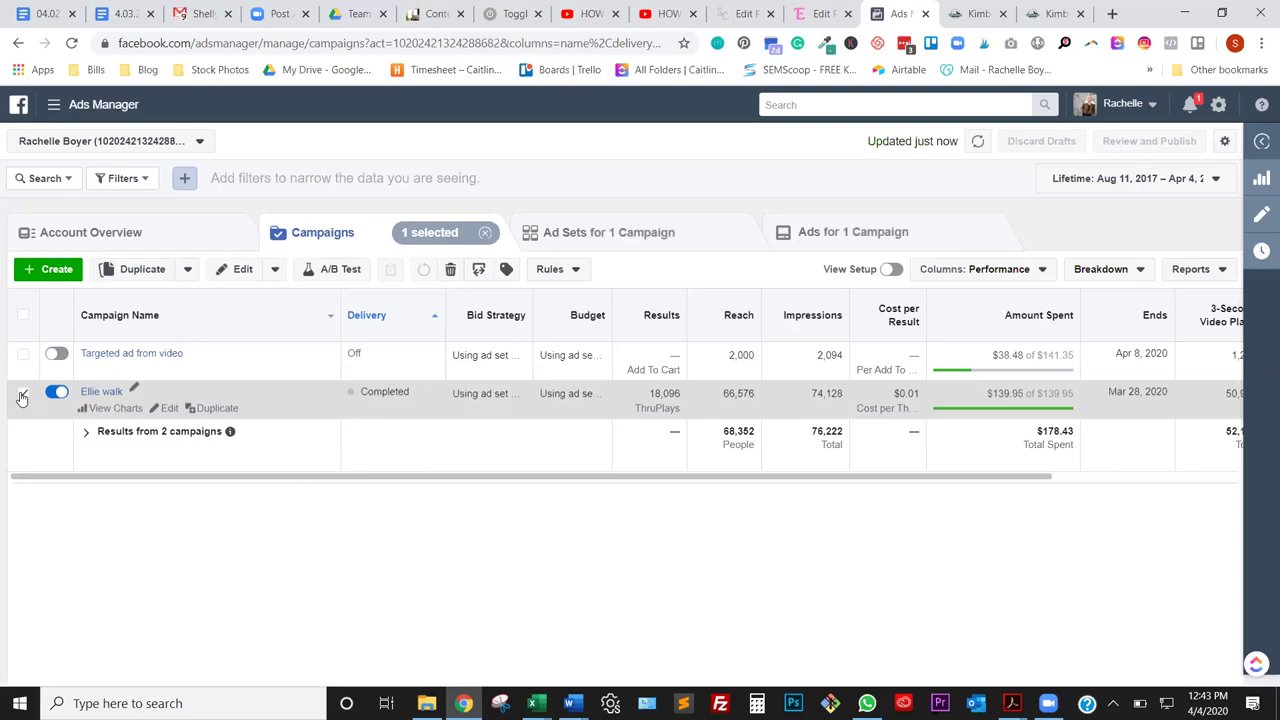
click(628, 232)
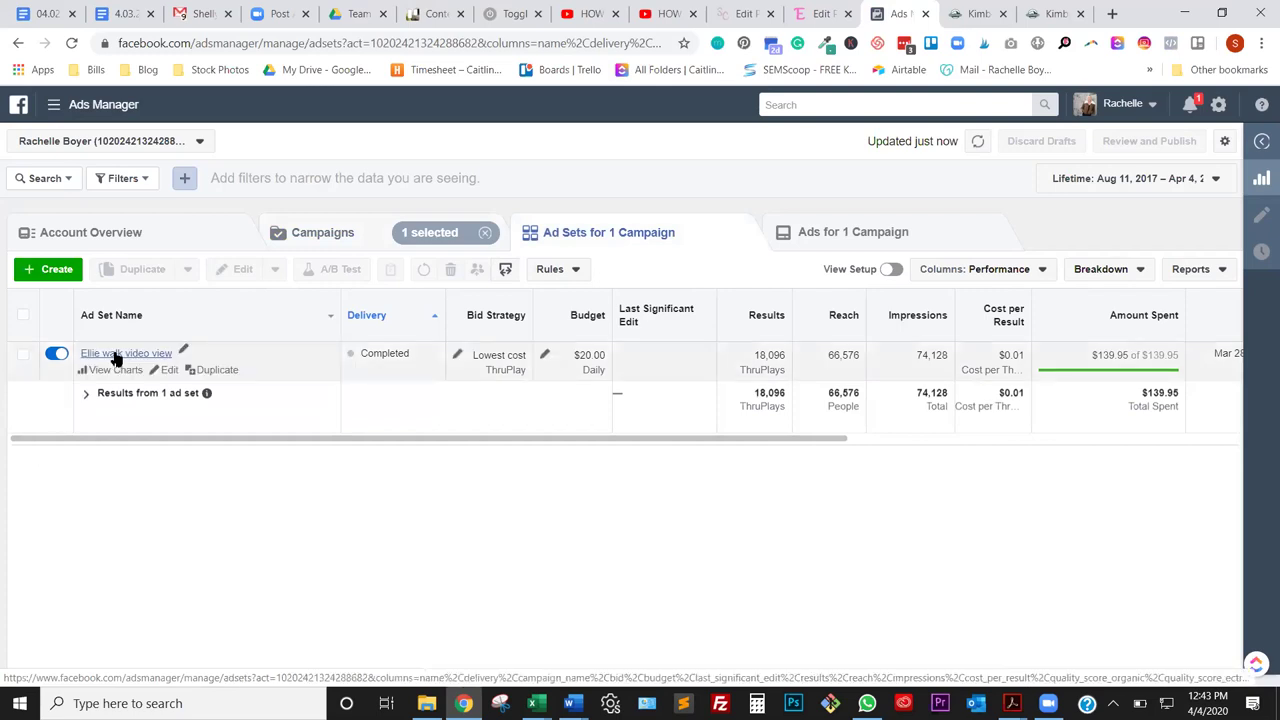
click(165, 370)
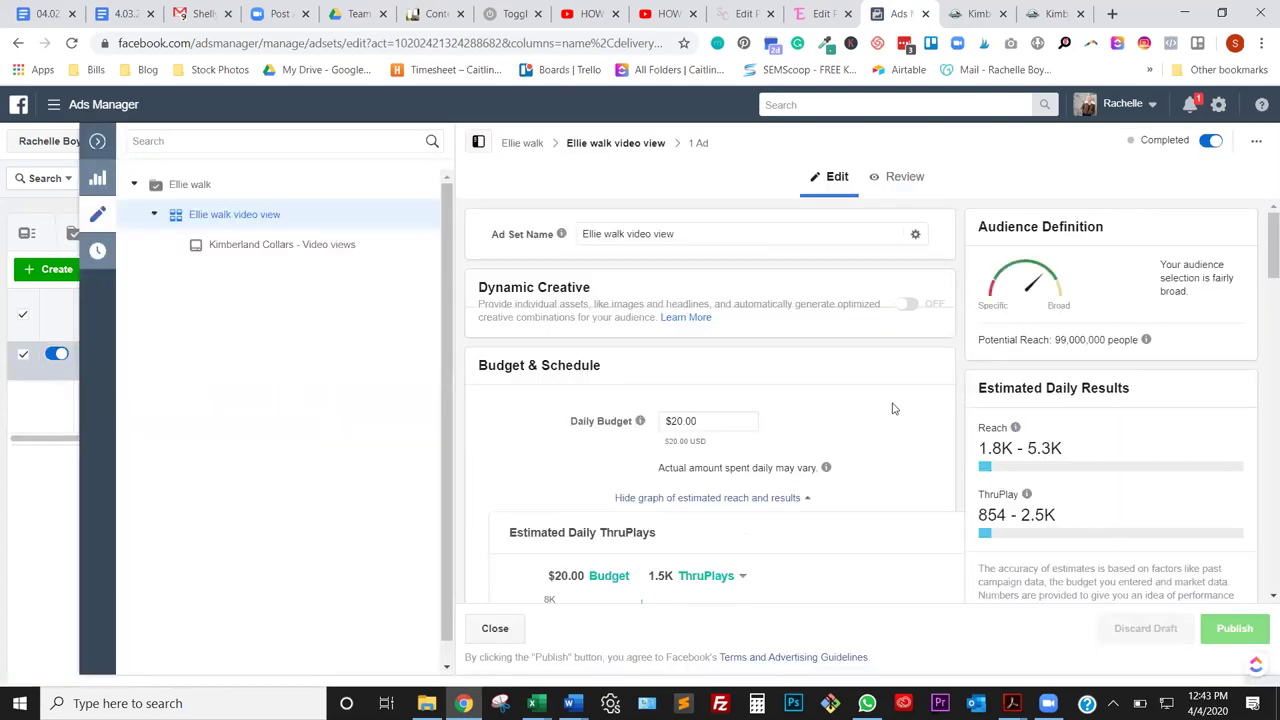
Examine the ad set's budget, schedule, location, demographic and detailed targeting settings, and close the editor without changes
scroll(895, 408, down, 5)
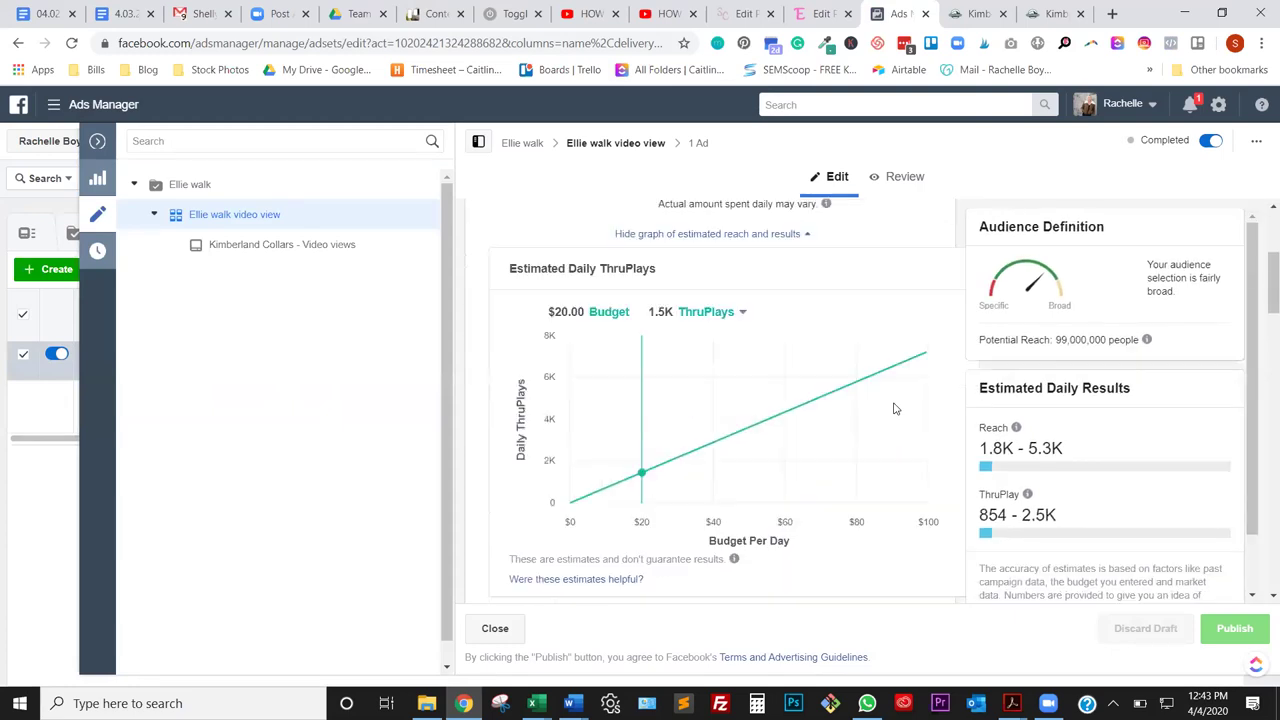
scroll(895, 408, up, 2)
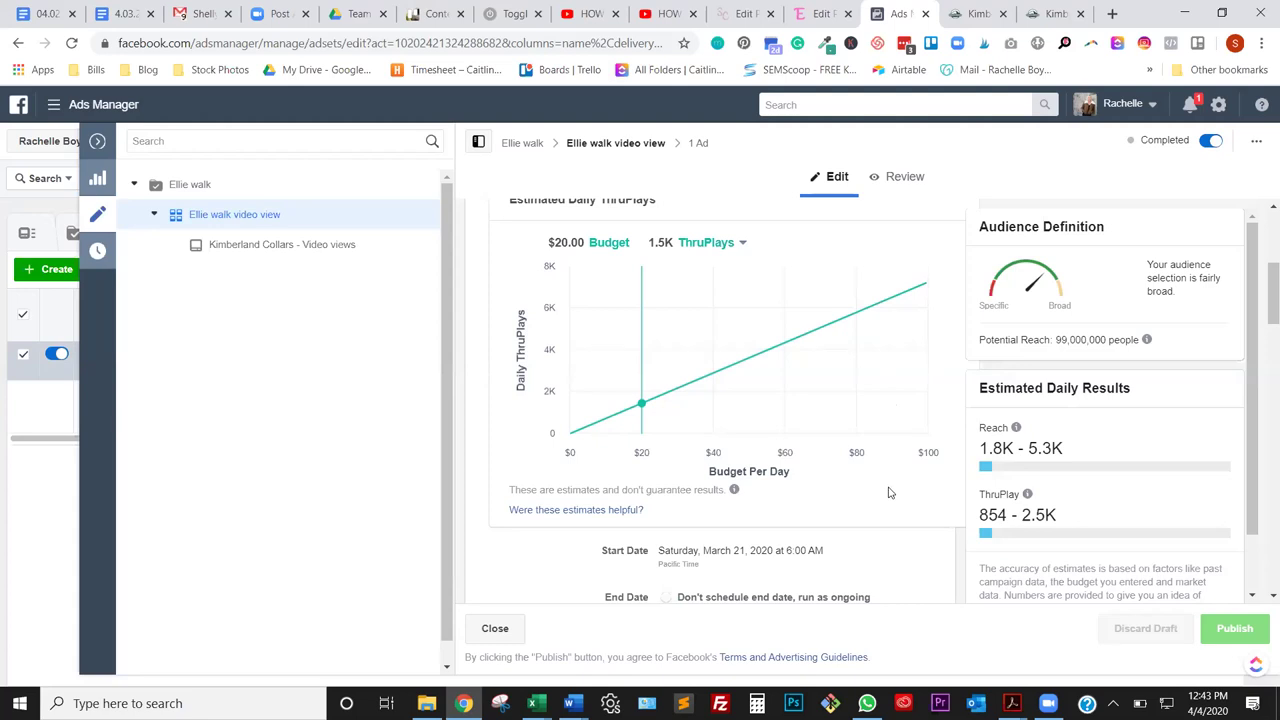
scroll(889, 493, down, 6)
scroll(889, 493, down, 2)
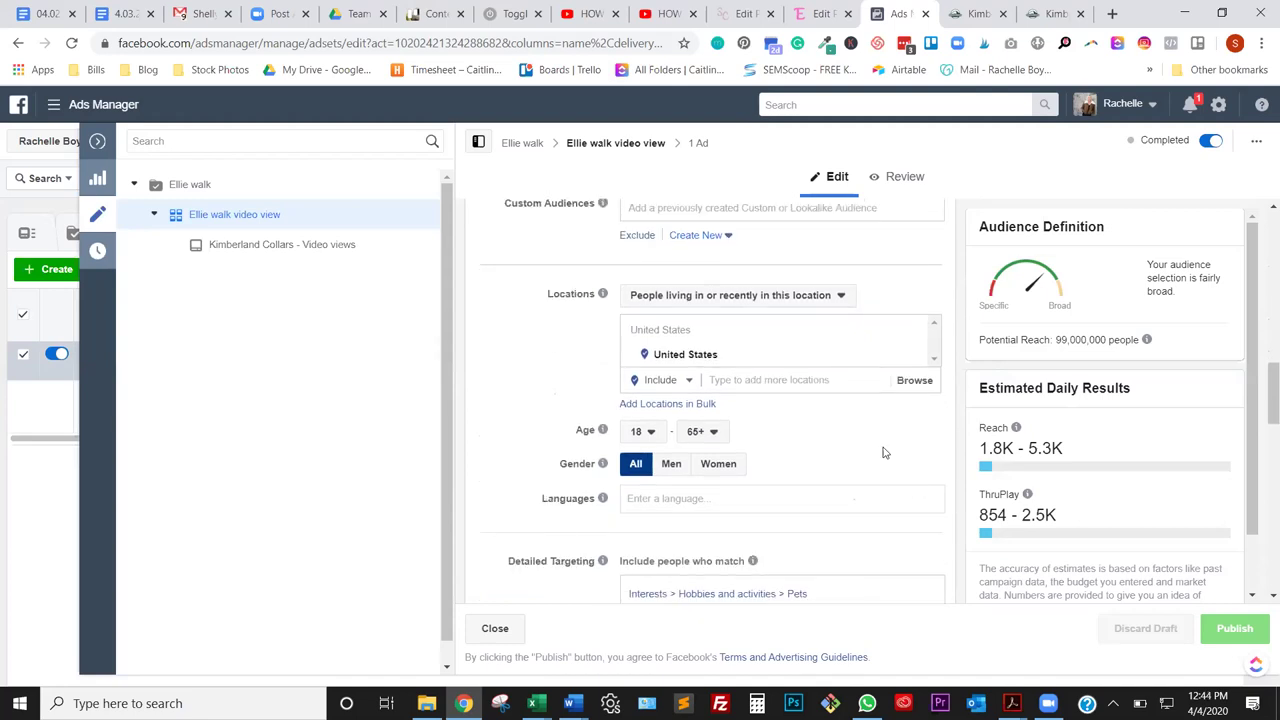
scroll(883, 451, down, 2)
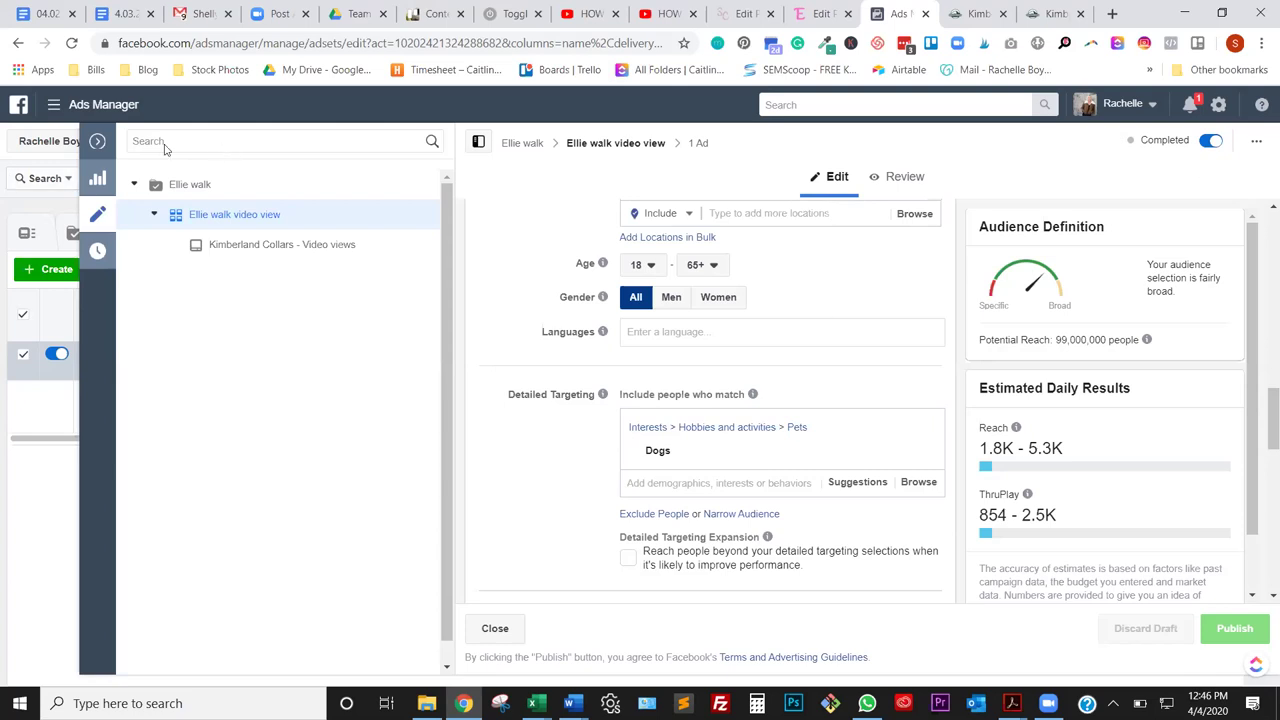
click(98, 143)
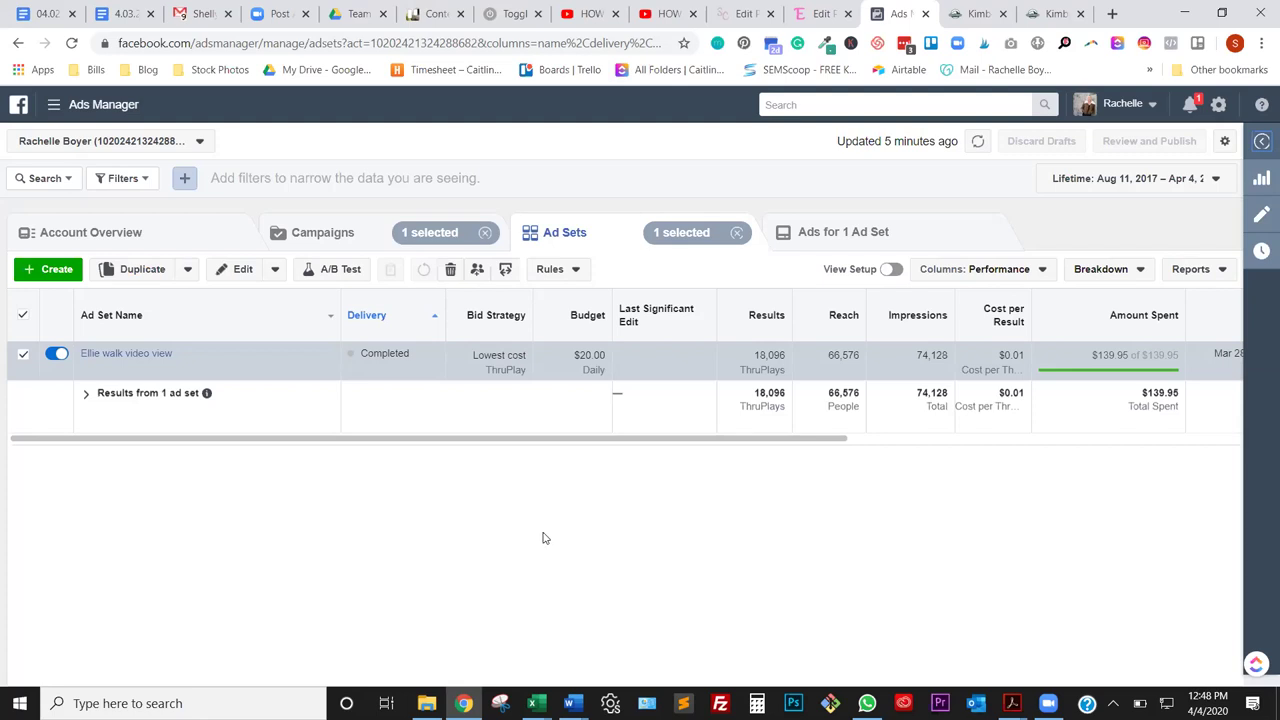
Duplicate the Ellie walk campaign's "Ellie walk video view" ad set into the original campaign as one copy
click(55, 105)
click(251, 225)
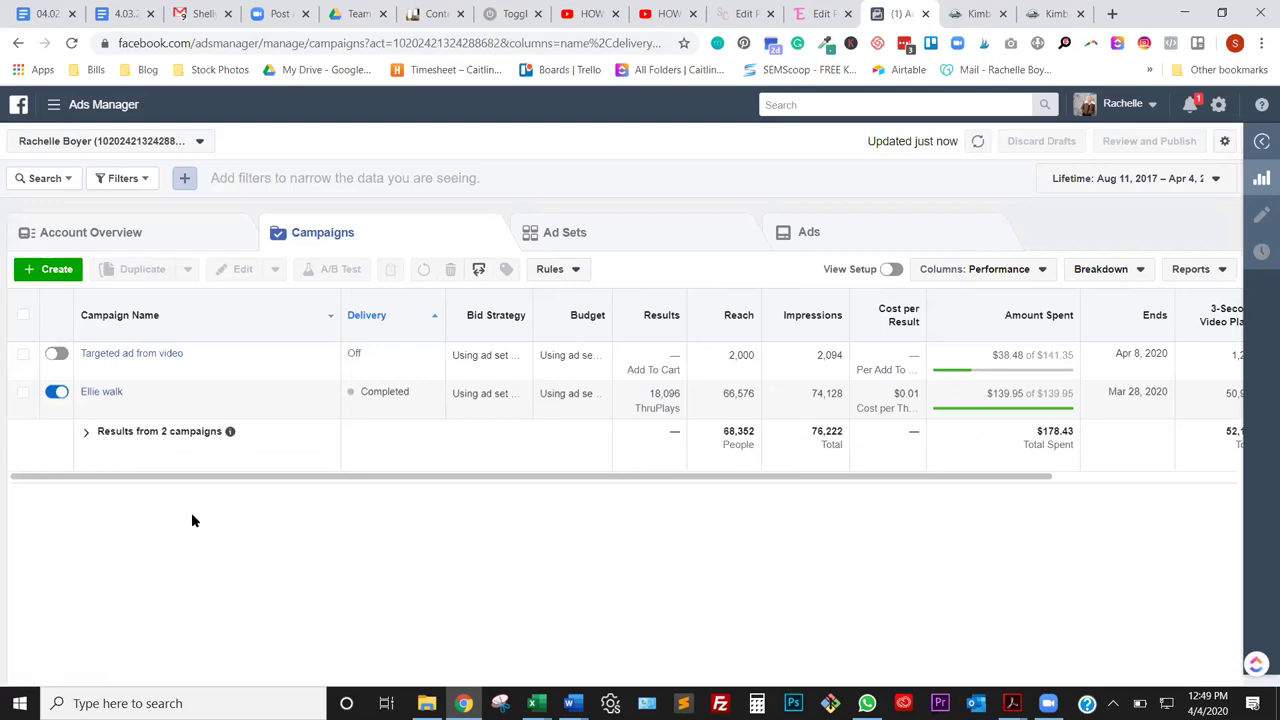
click(22, 396)
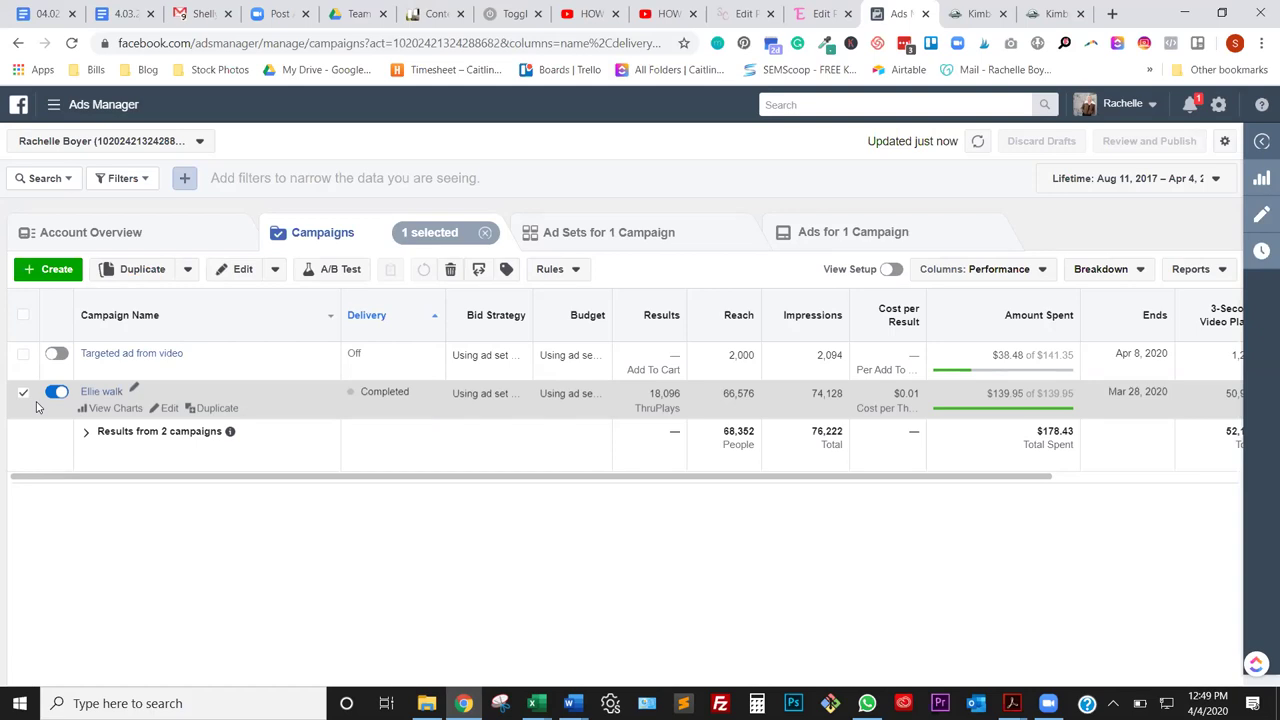
click(630, 235)
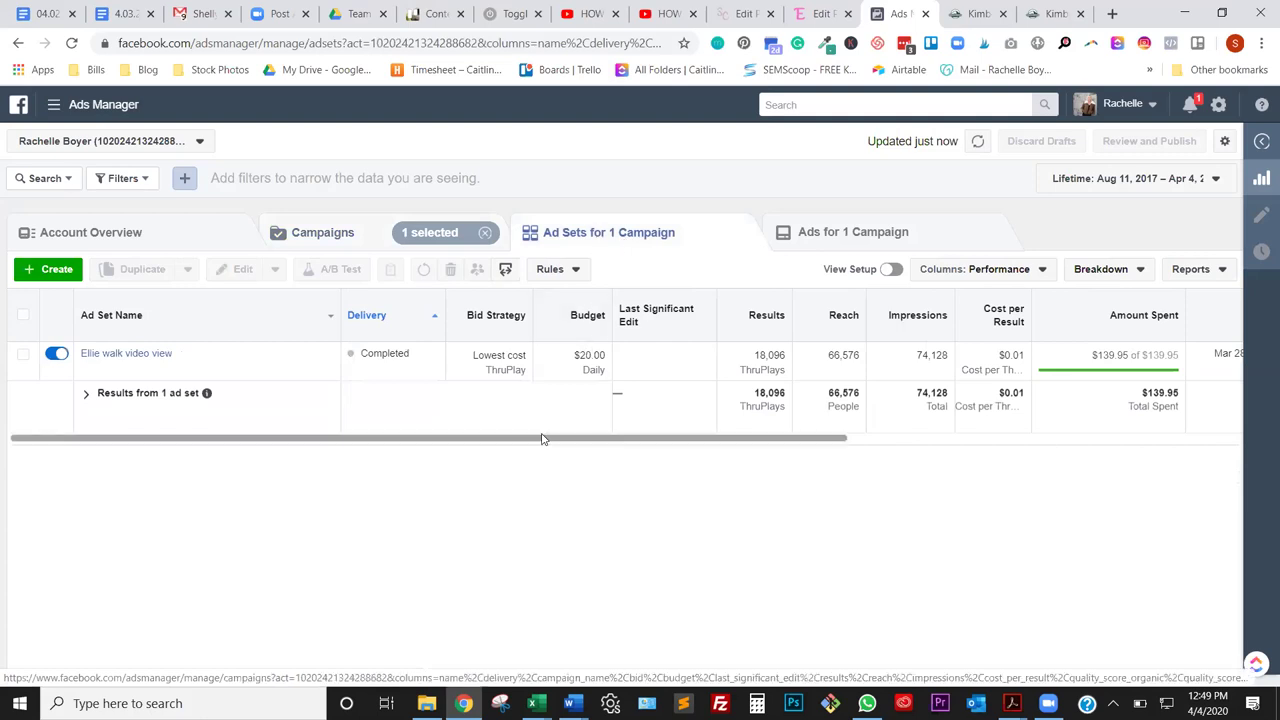
click(24, 359)
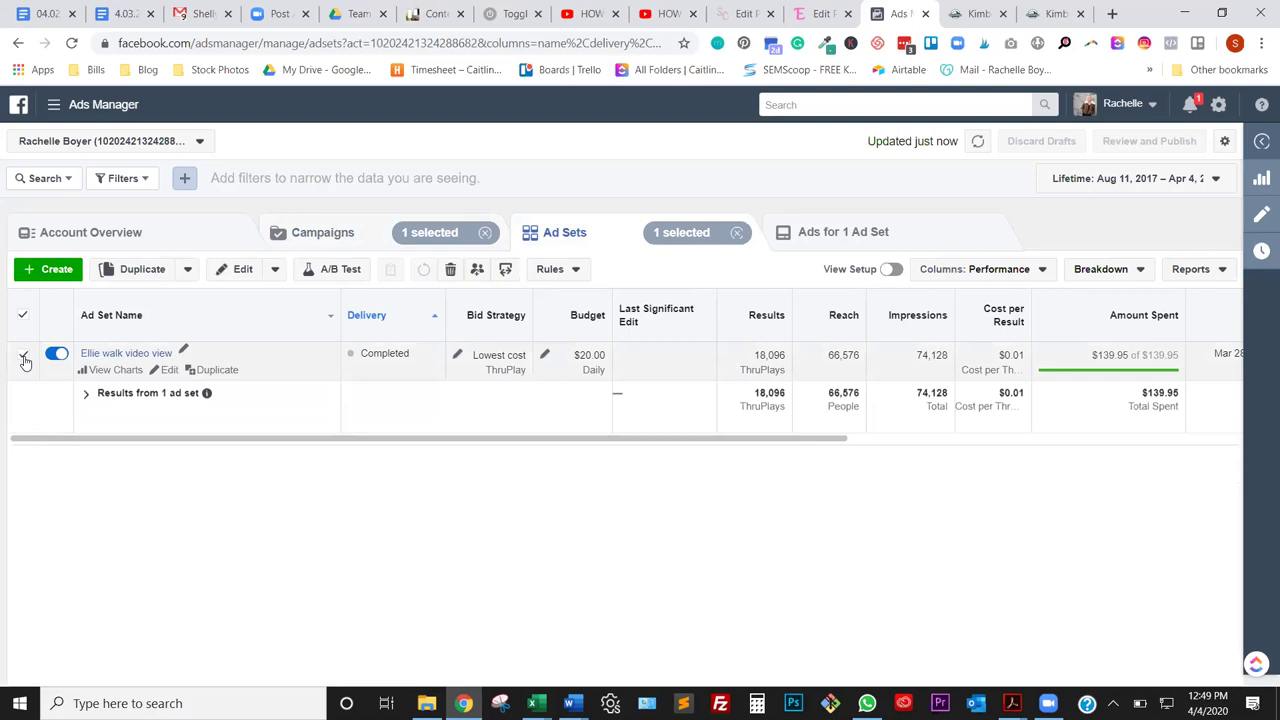
click(141, 271)
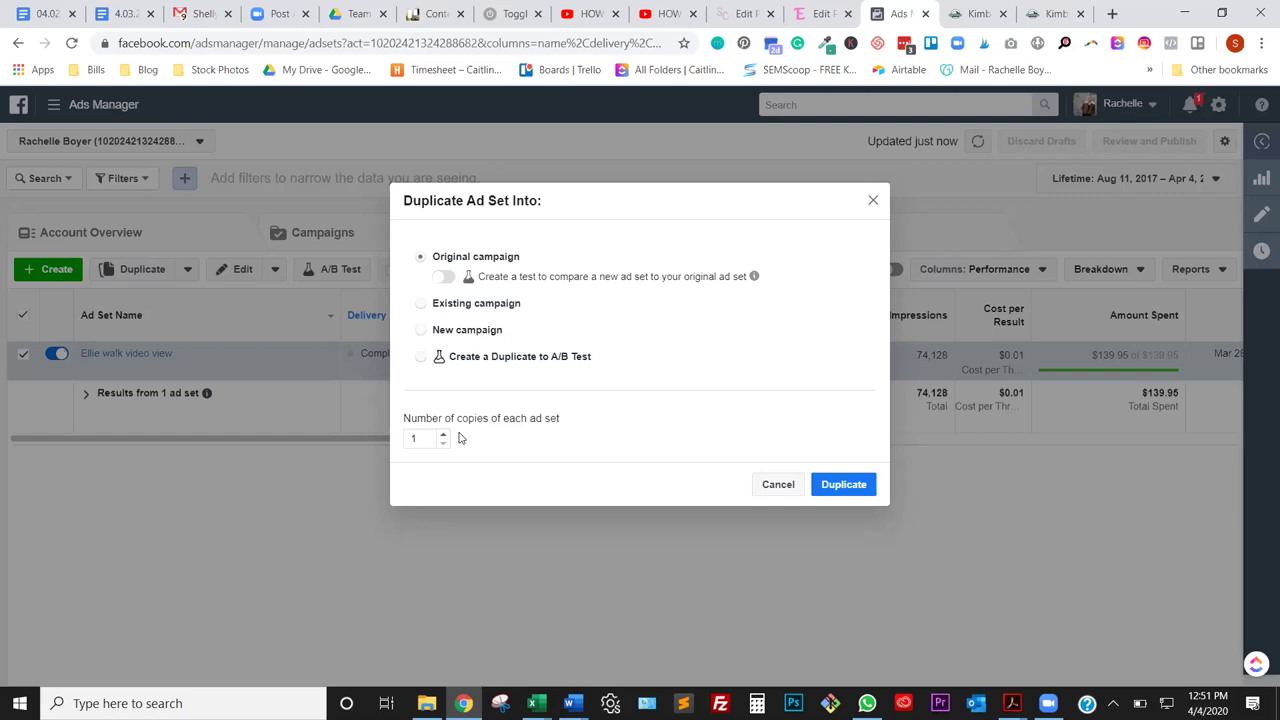
click(842, 486)
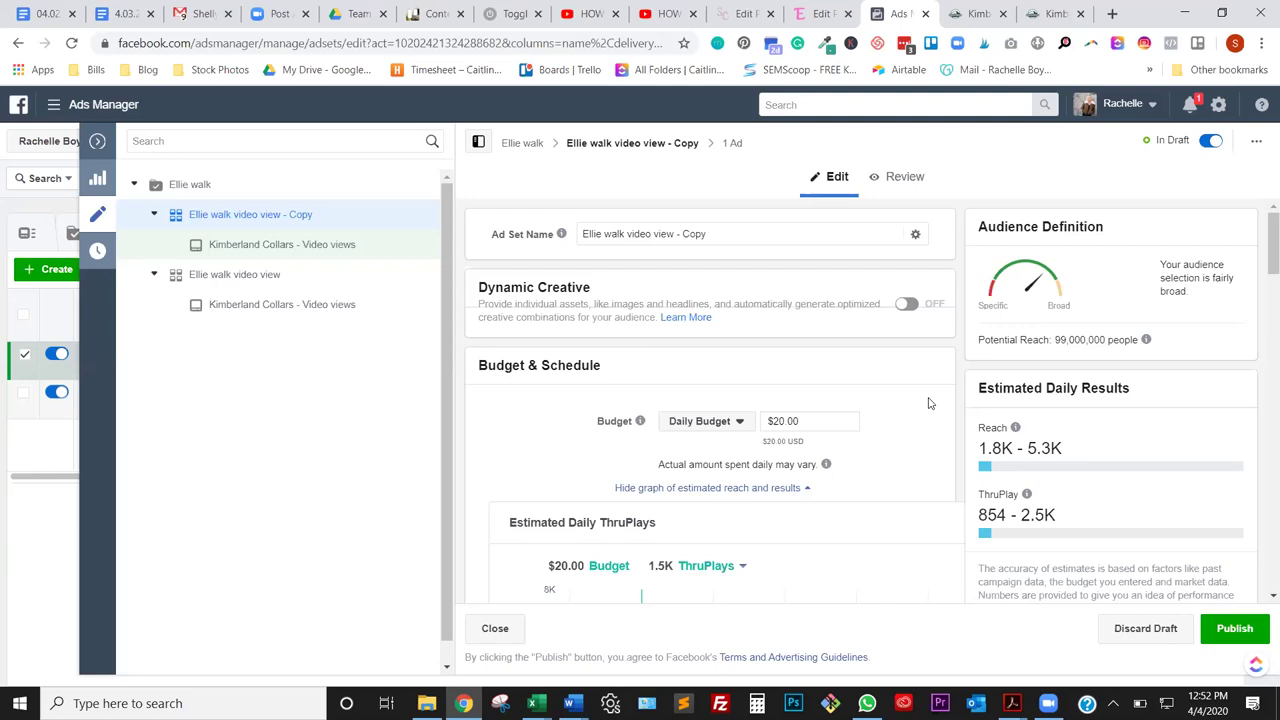
Remove the Dogs interest from the detailed targeting of the copied ad set
scroll(928, 403, down, 4)
scroll(929, 403, down, 4)
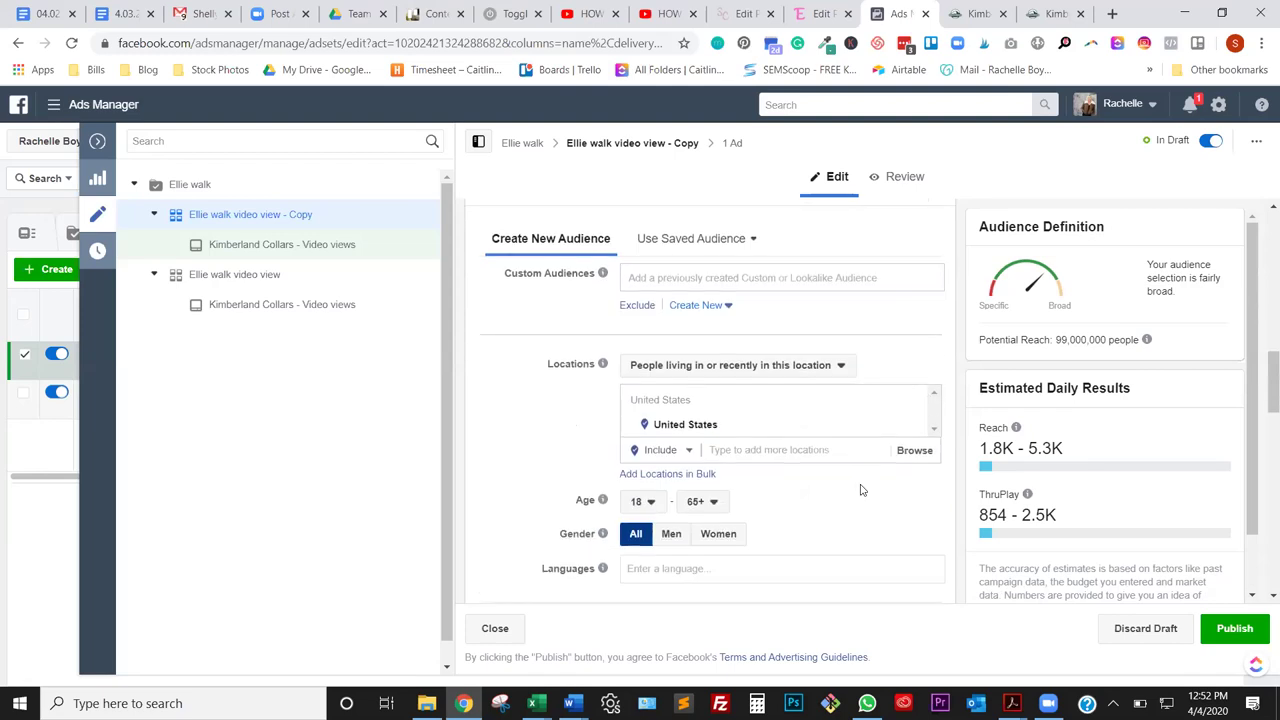
scroll(850, 487, down, 3)
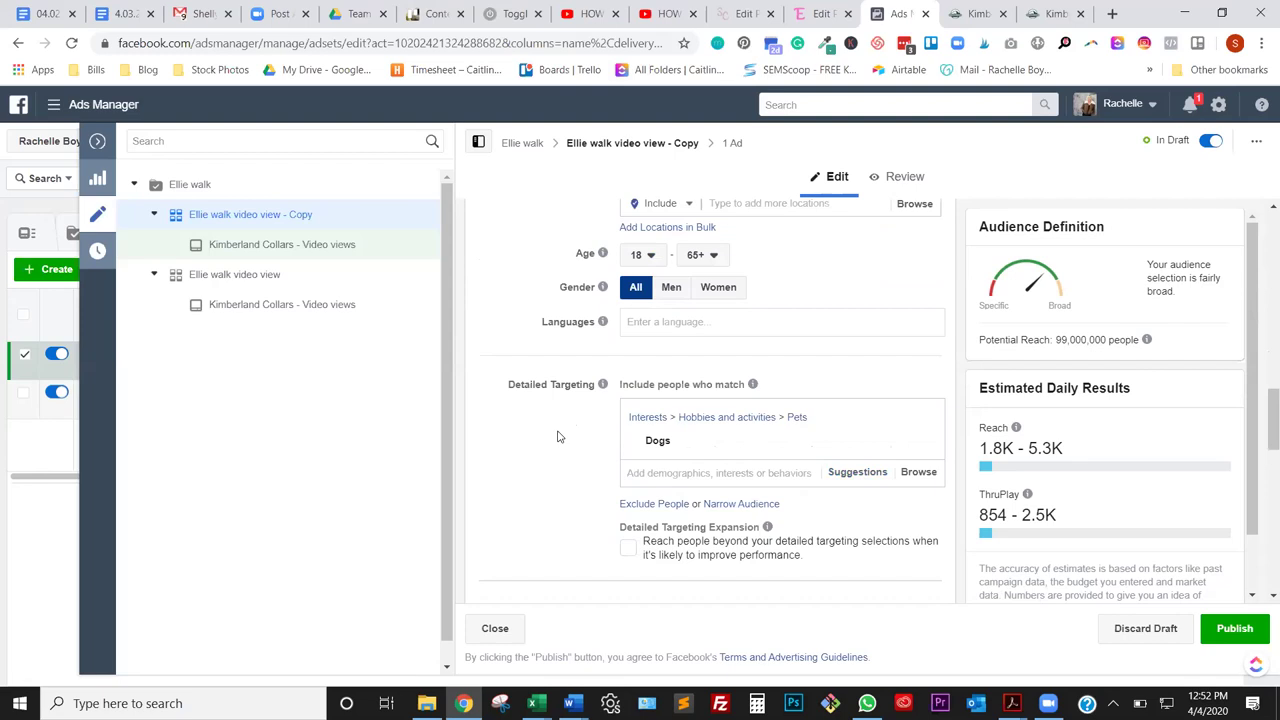
mouse_move(918, 437)
click(914, 444)
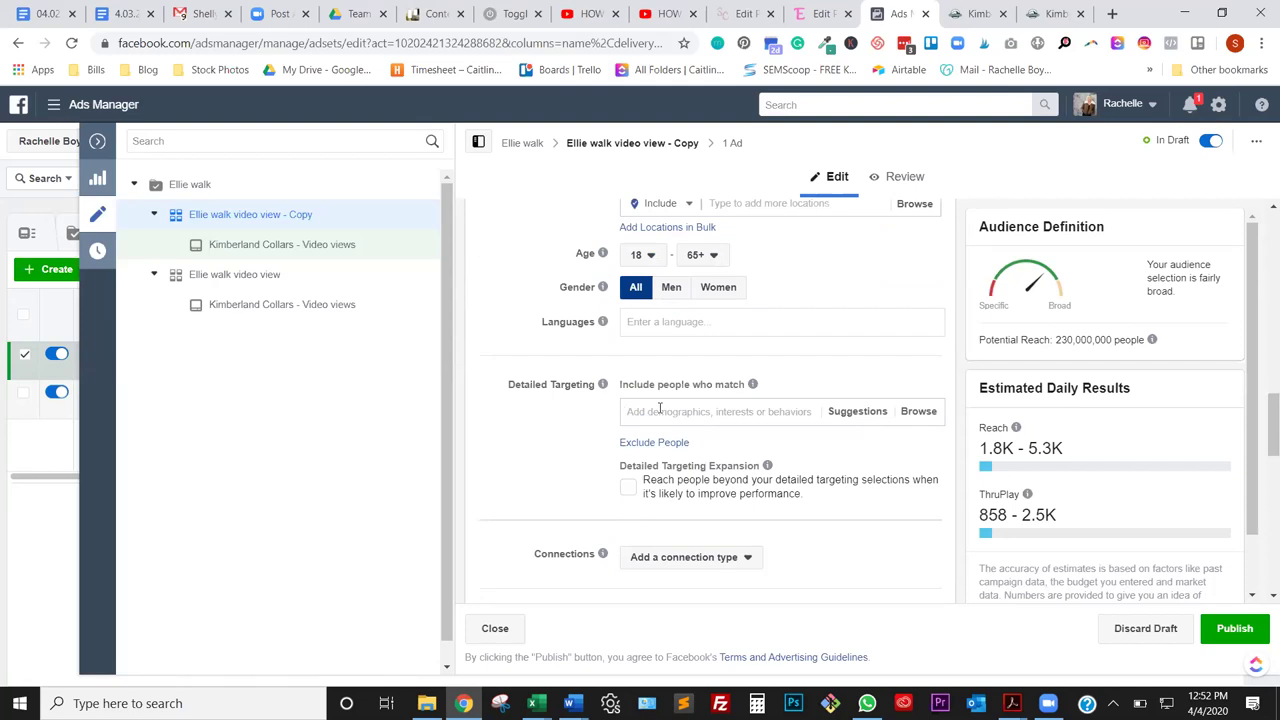
Target the Dog Trainer job title in the copied ad set's detailed targeting, publish the copy and close the editor
click(660, 409)
text(dog)
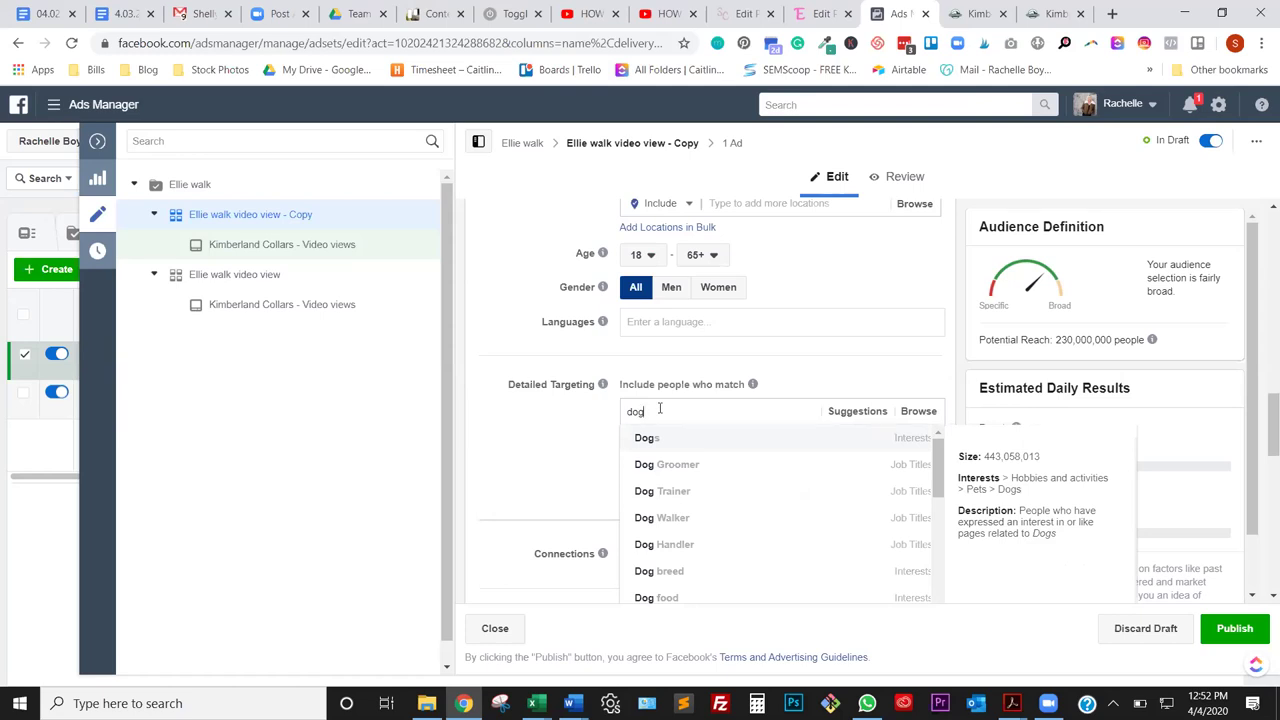
click(686, 501)
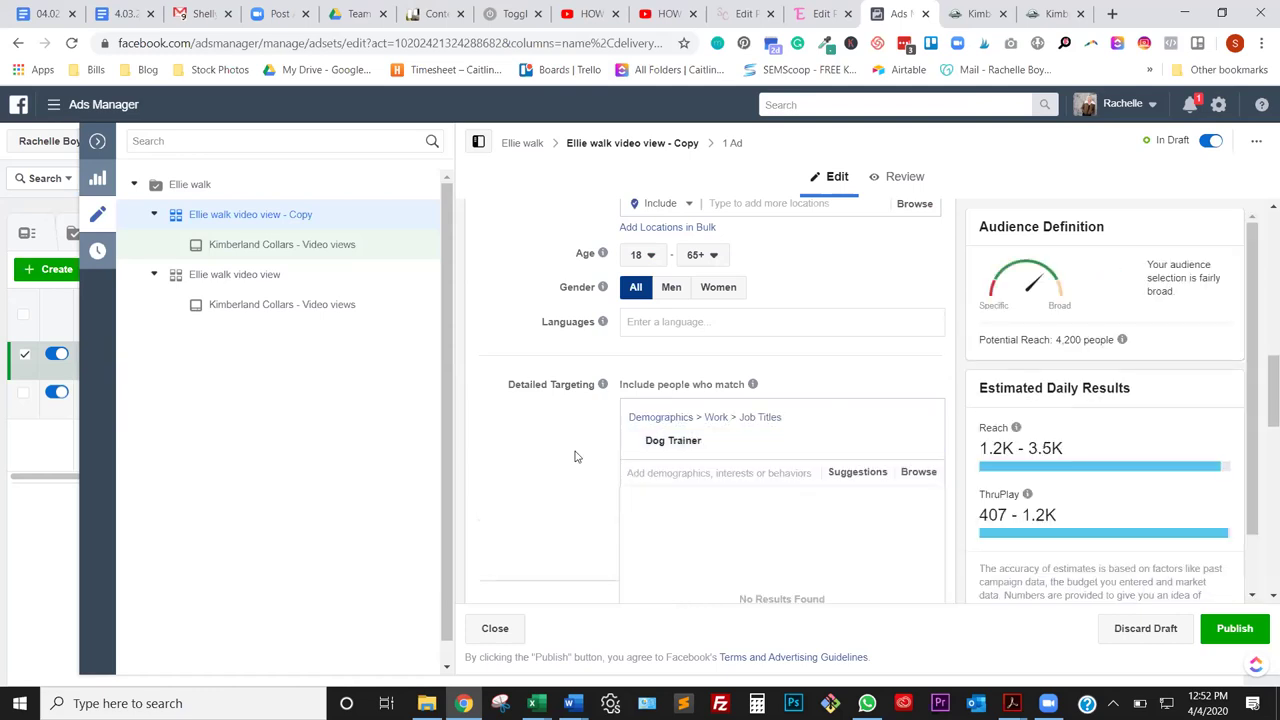
scroll(574, 455, down, 2)
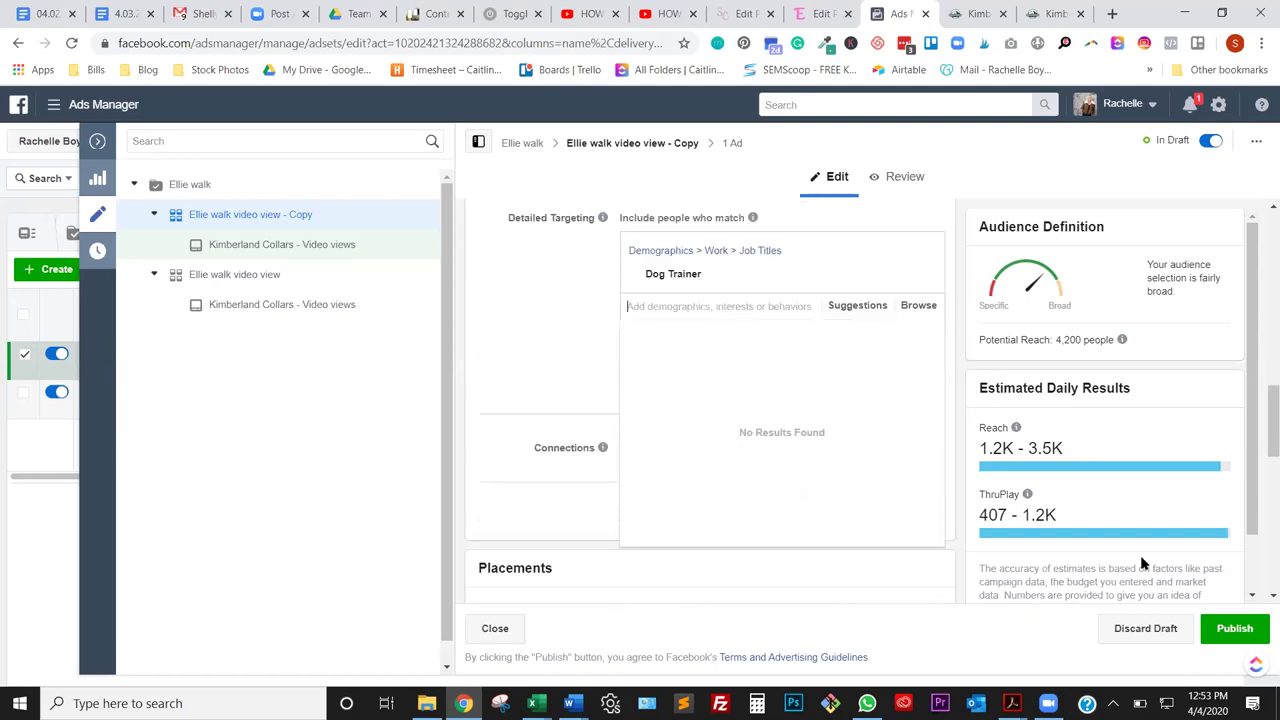
click(1255, 631)
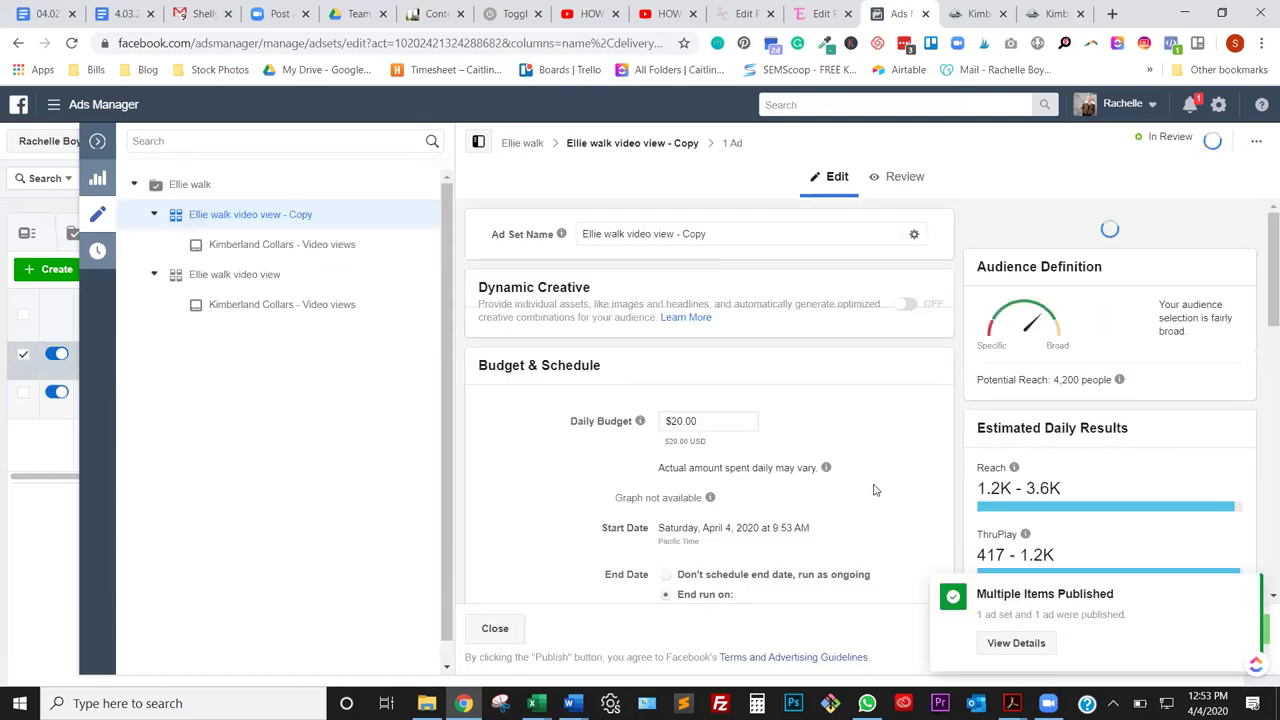
click(493, 630)
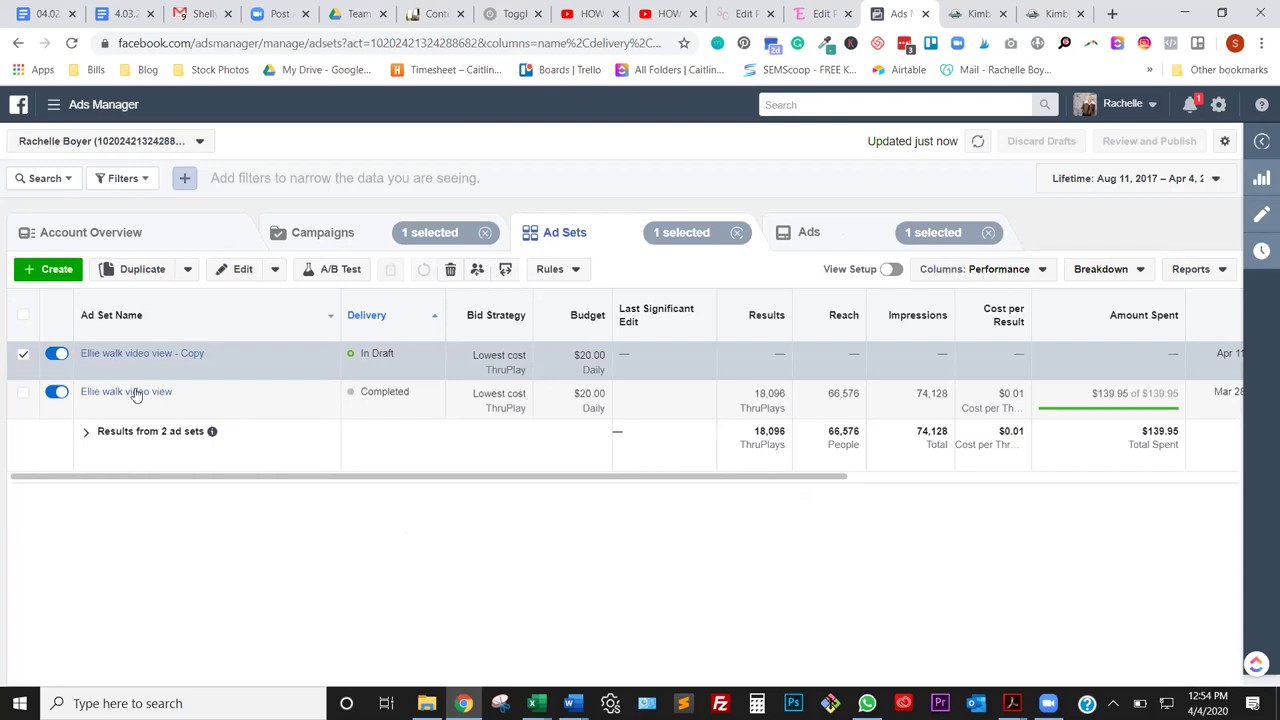
Reopen the "Ellie walk video view - Copy" ad set in the editor and review the custom audiences available for inclusion
click(130, 355)
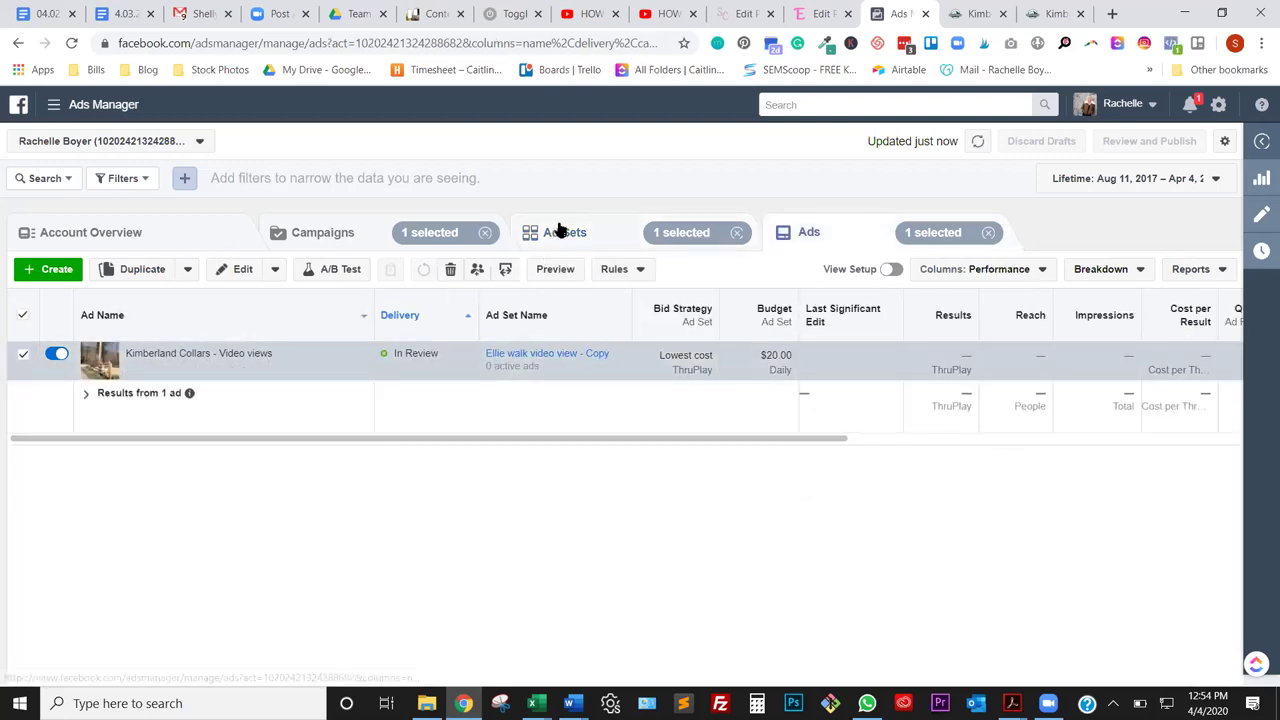
click(560, 232)
click(168, 371)
scroll(846, 477, down, 7)
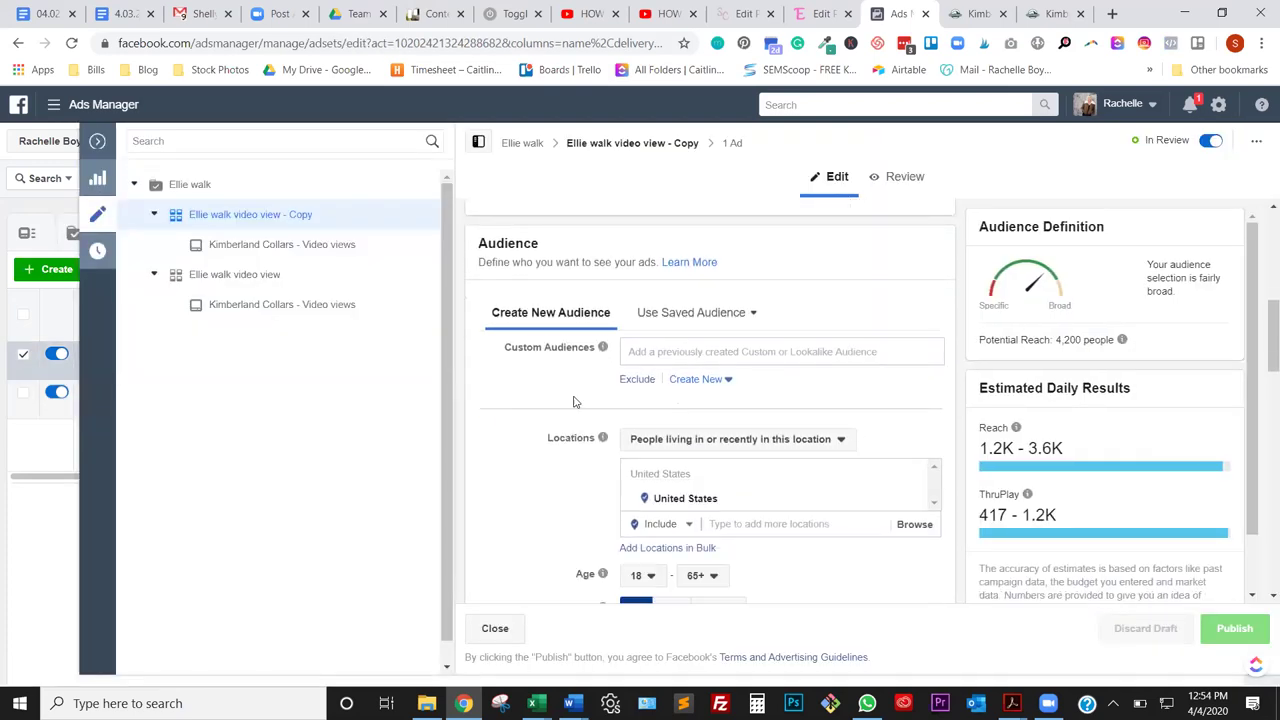
click(679, 354)
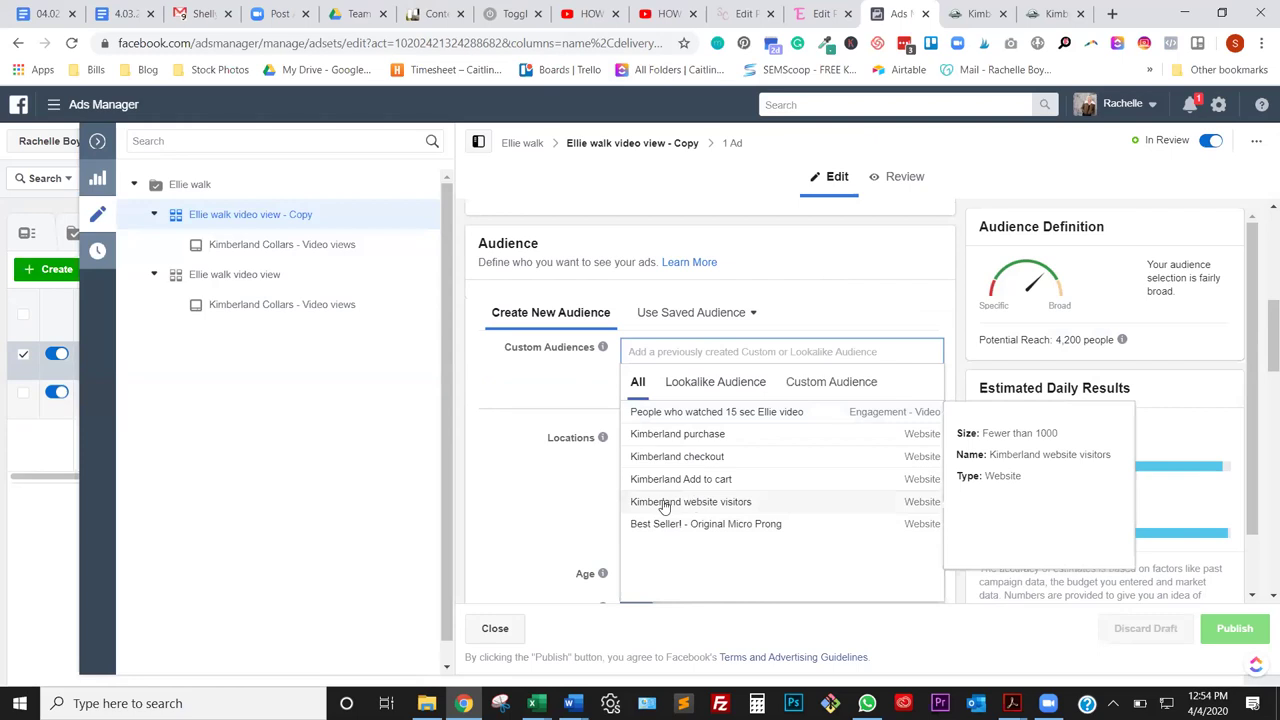
click(520, 386)
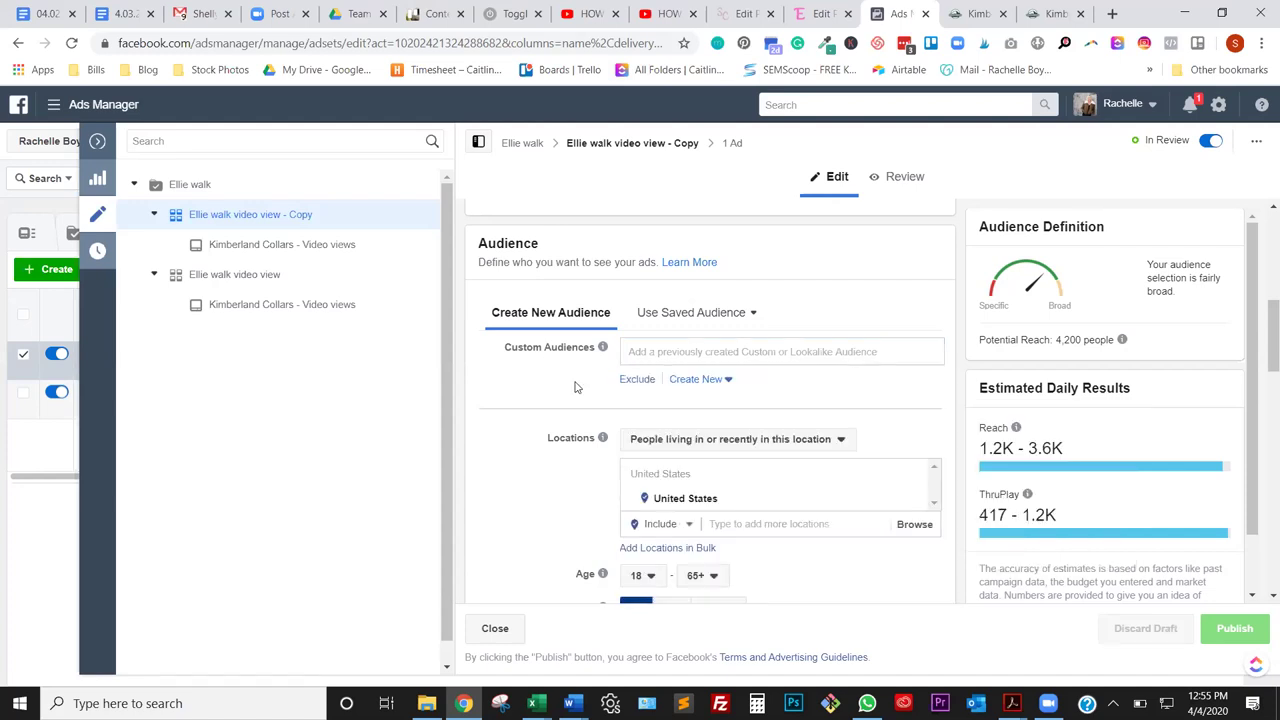
Show the custom audience exclusion option for the copied ad set and start choosing an audience to exclude
click(636, 379)
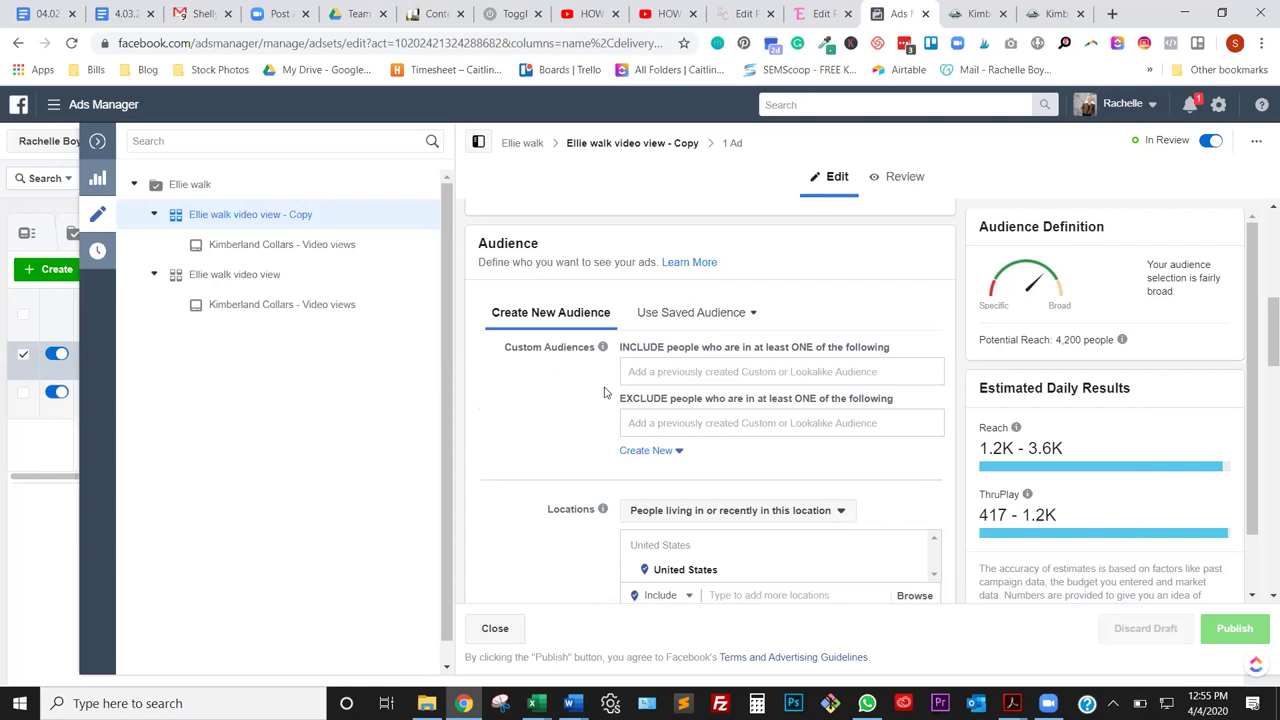
click(642, 423)
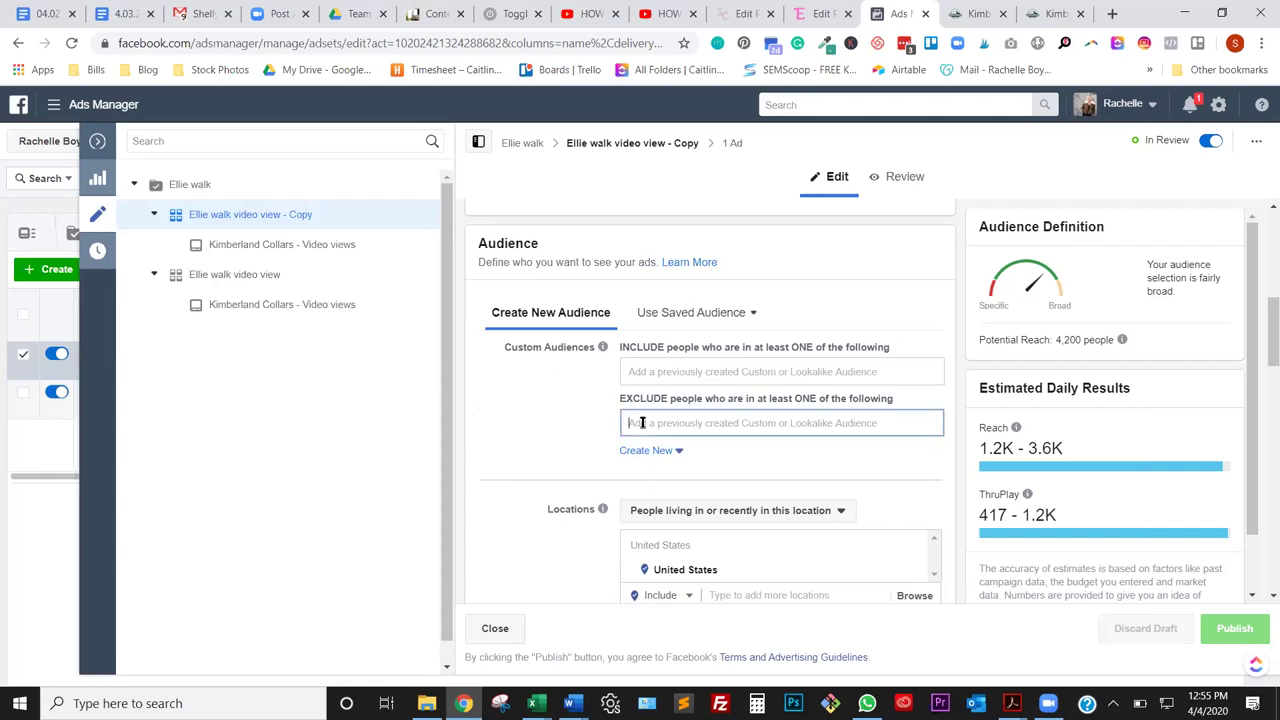